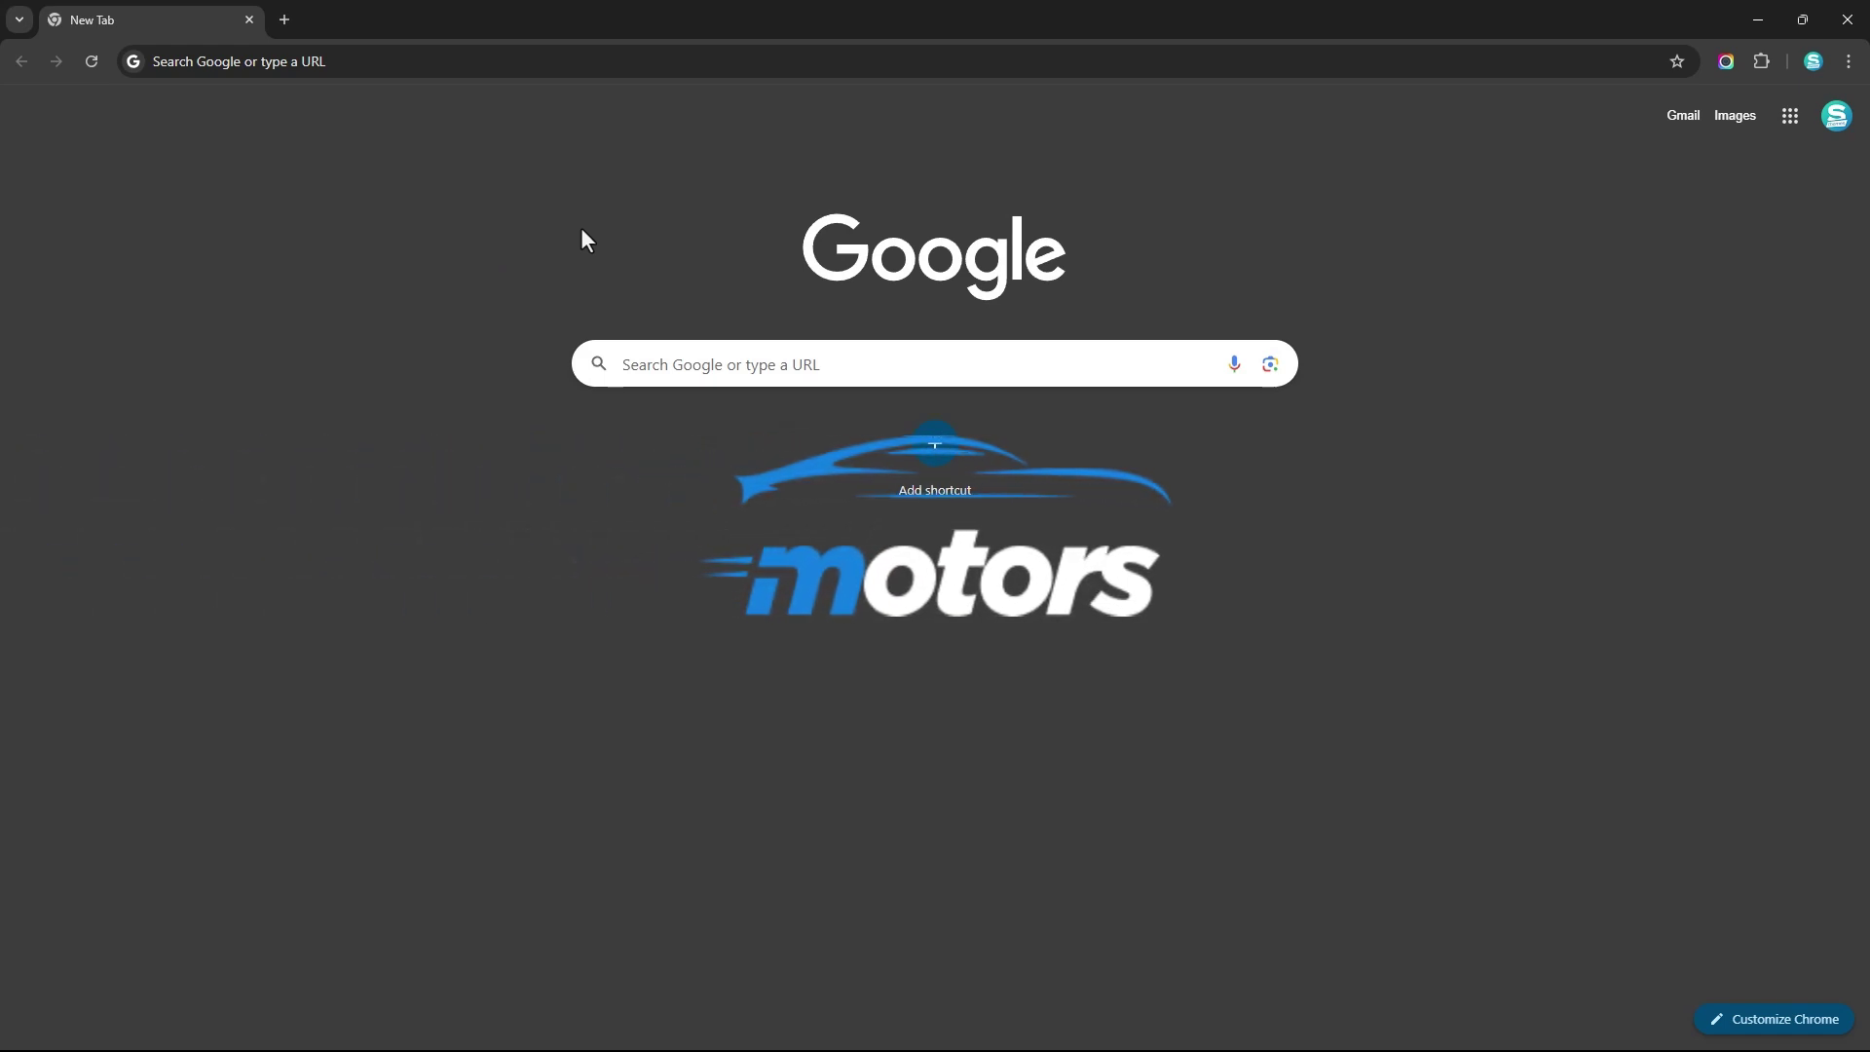
- Load stylemixthemes in fullscreen and reveal the Plugins dropdown listing Motors
click(656, 64)
text(stylemixthemes)
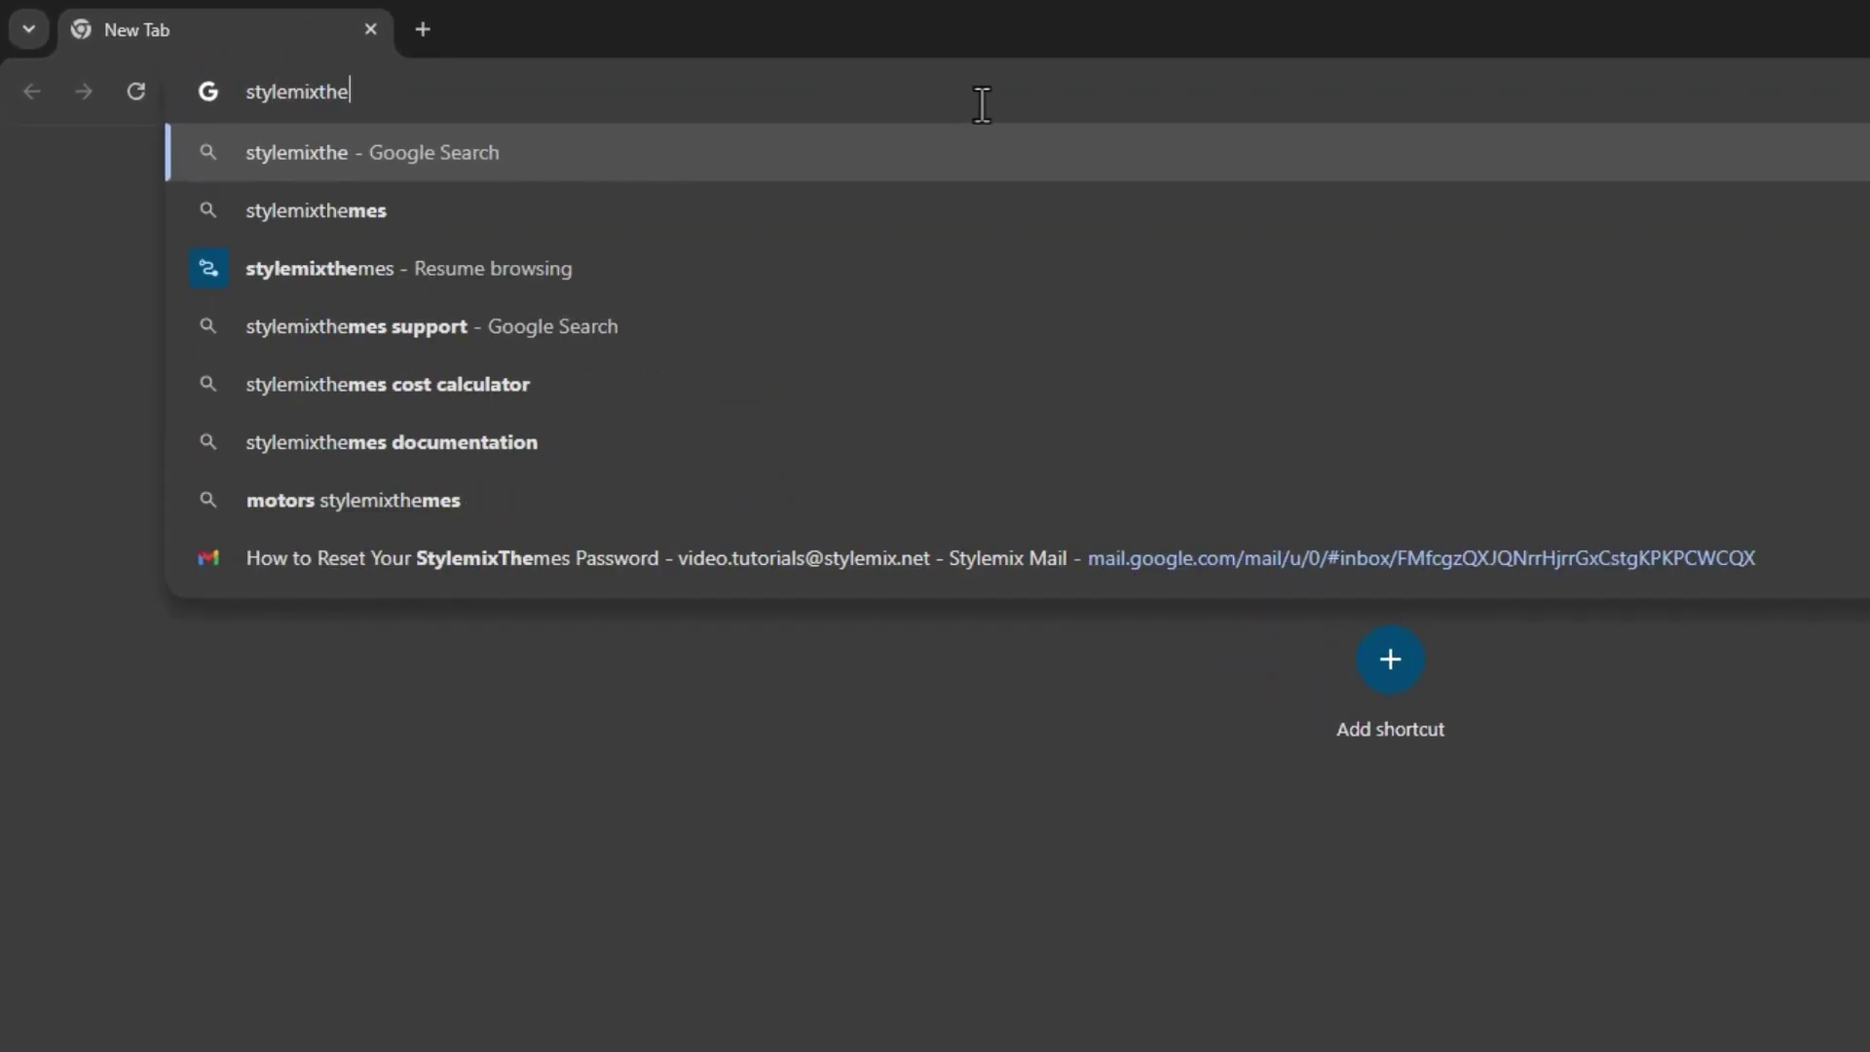
key(Return)
key(F11)
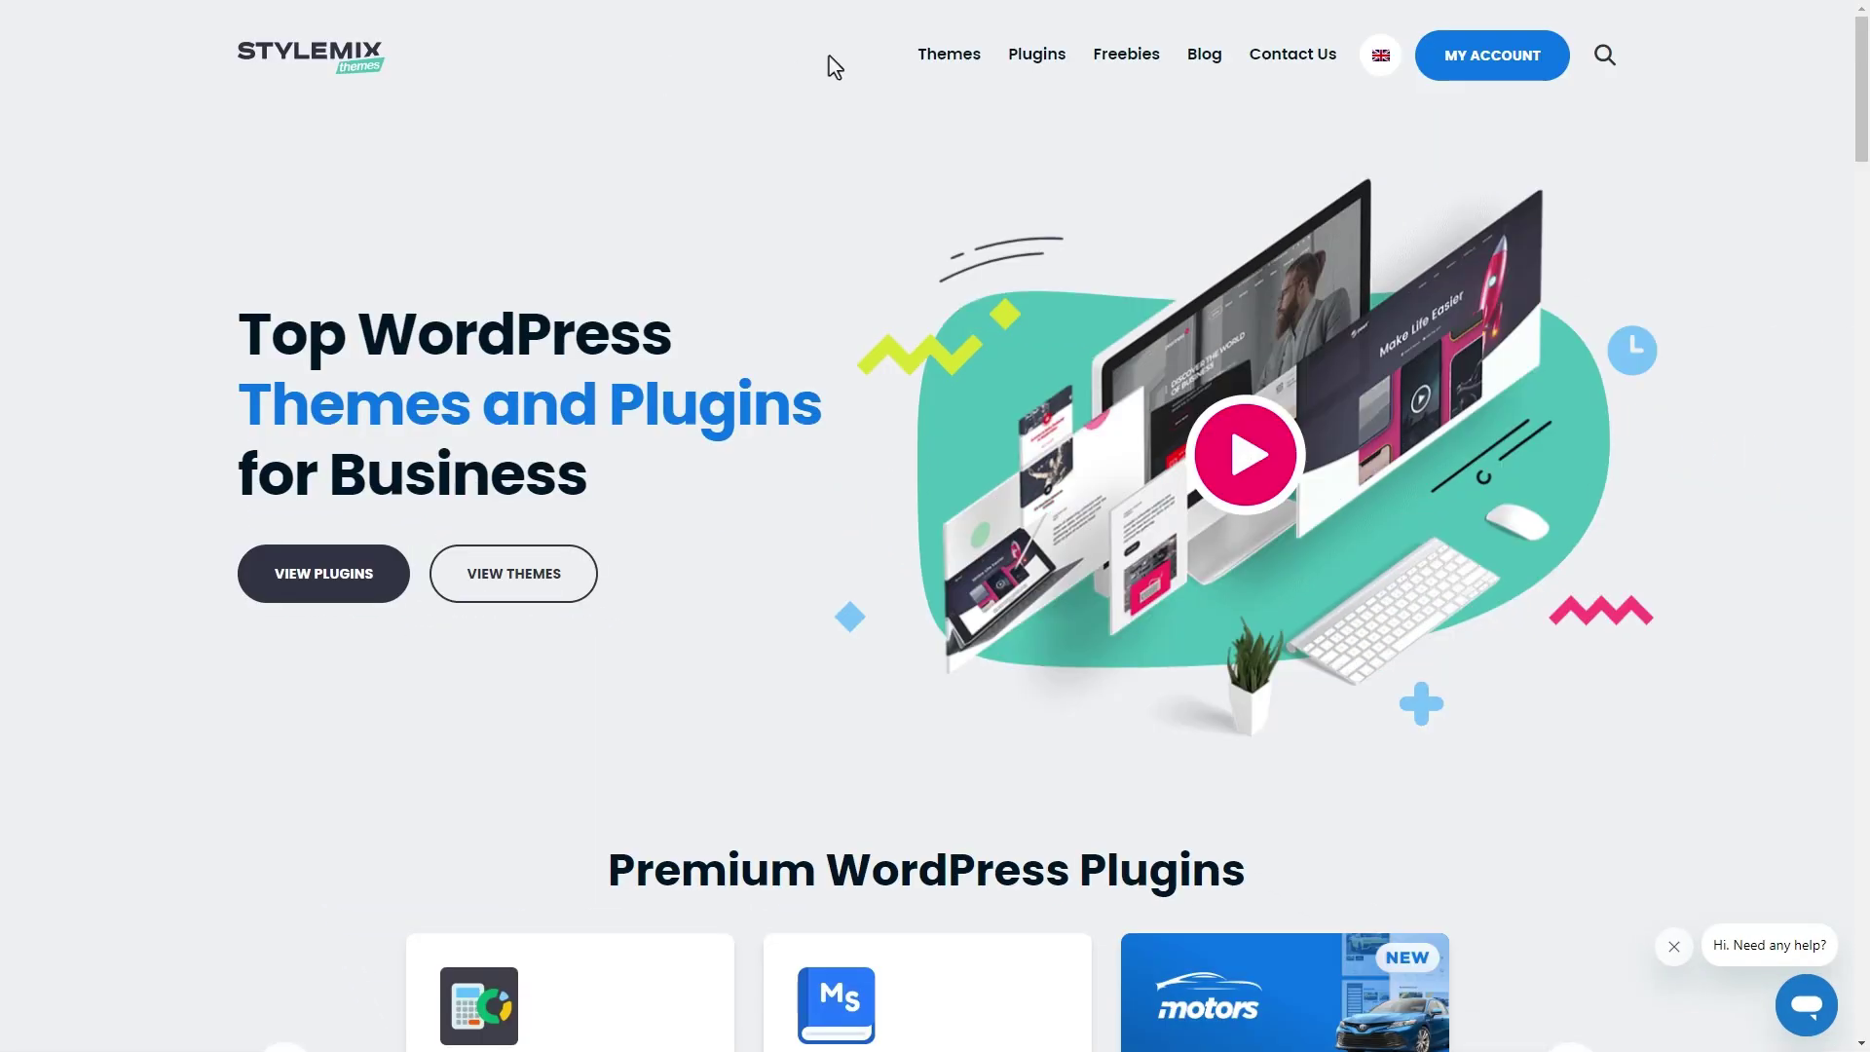
mouse_move(966, 74)
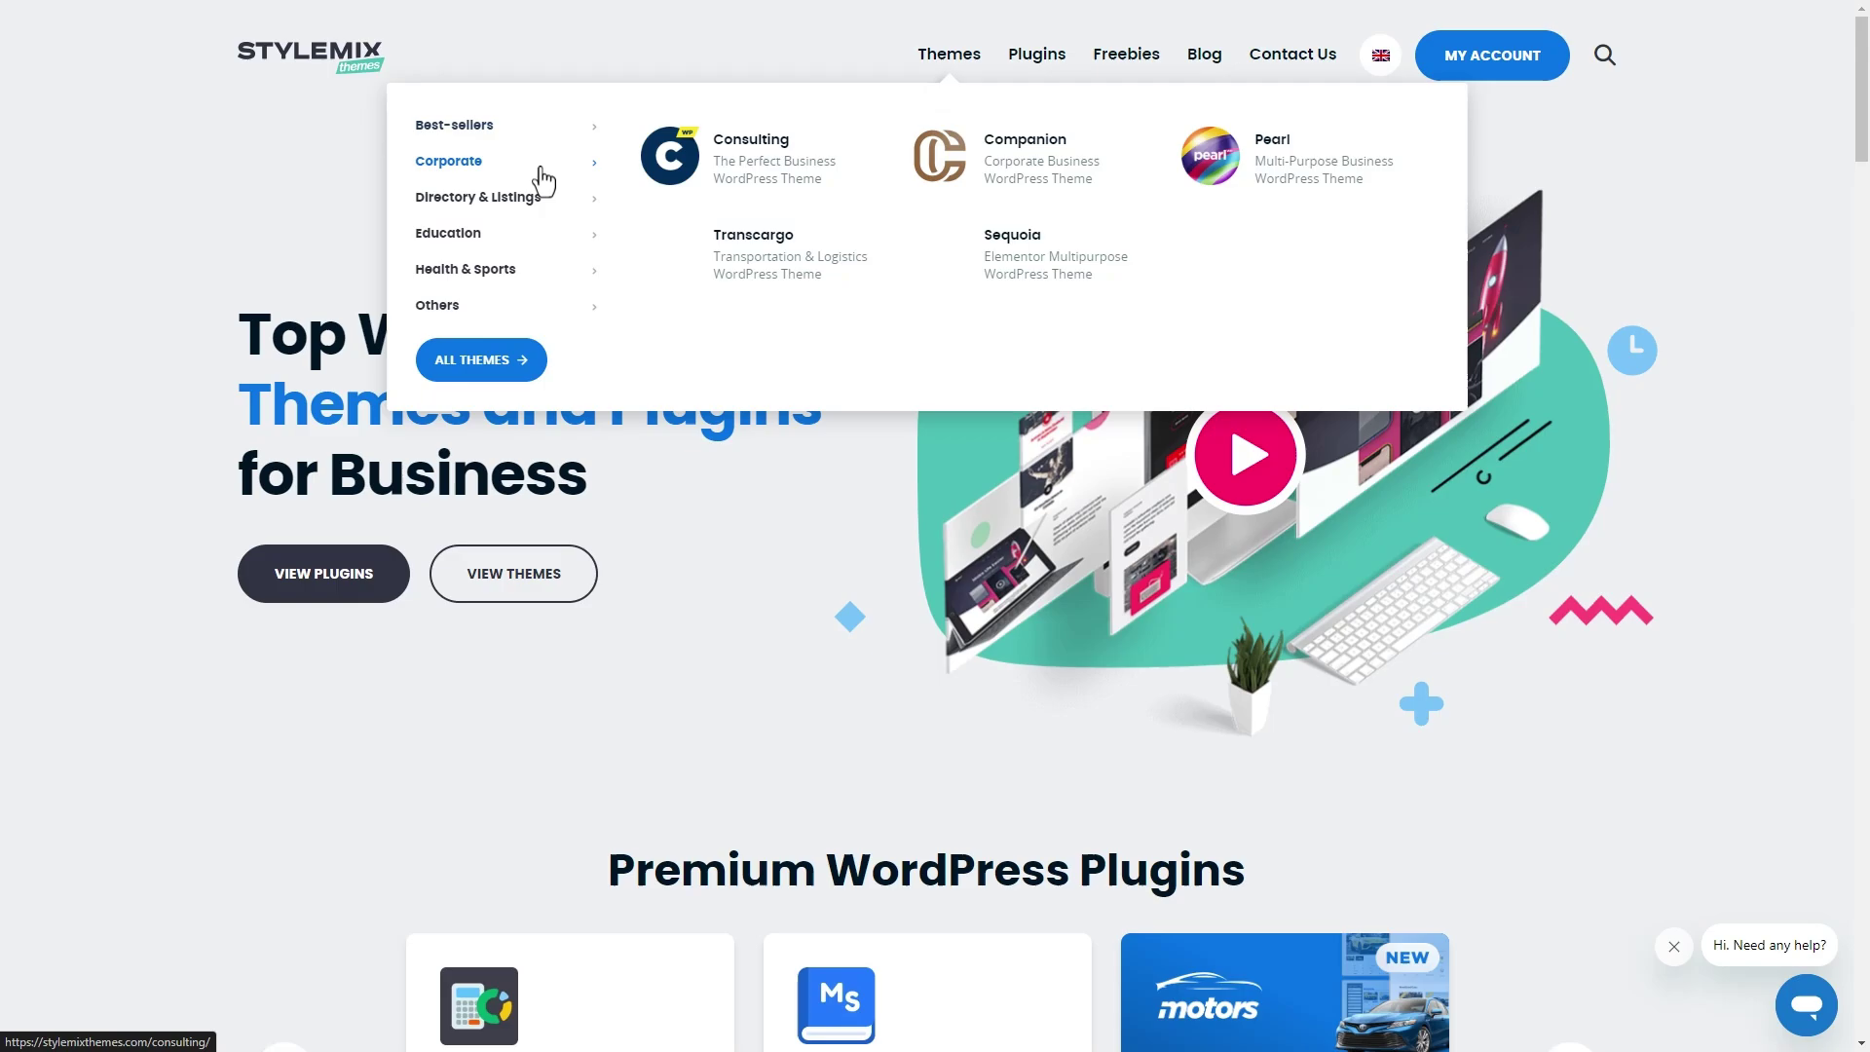
mouse_move(561, 304)
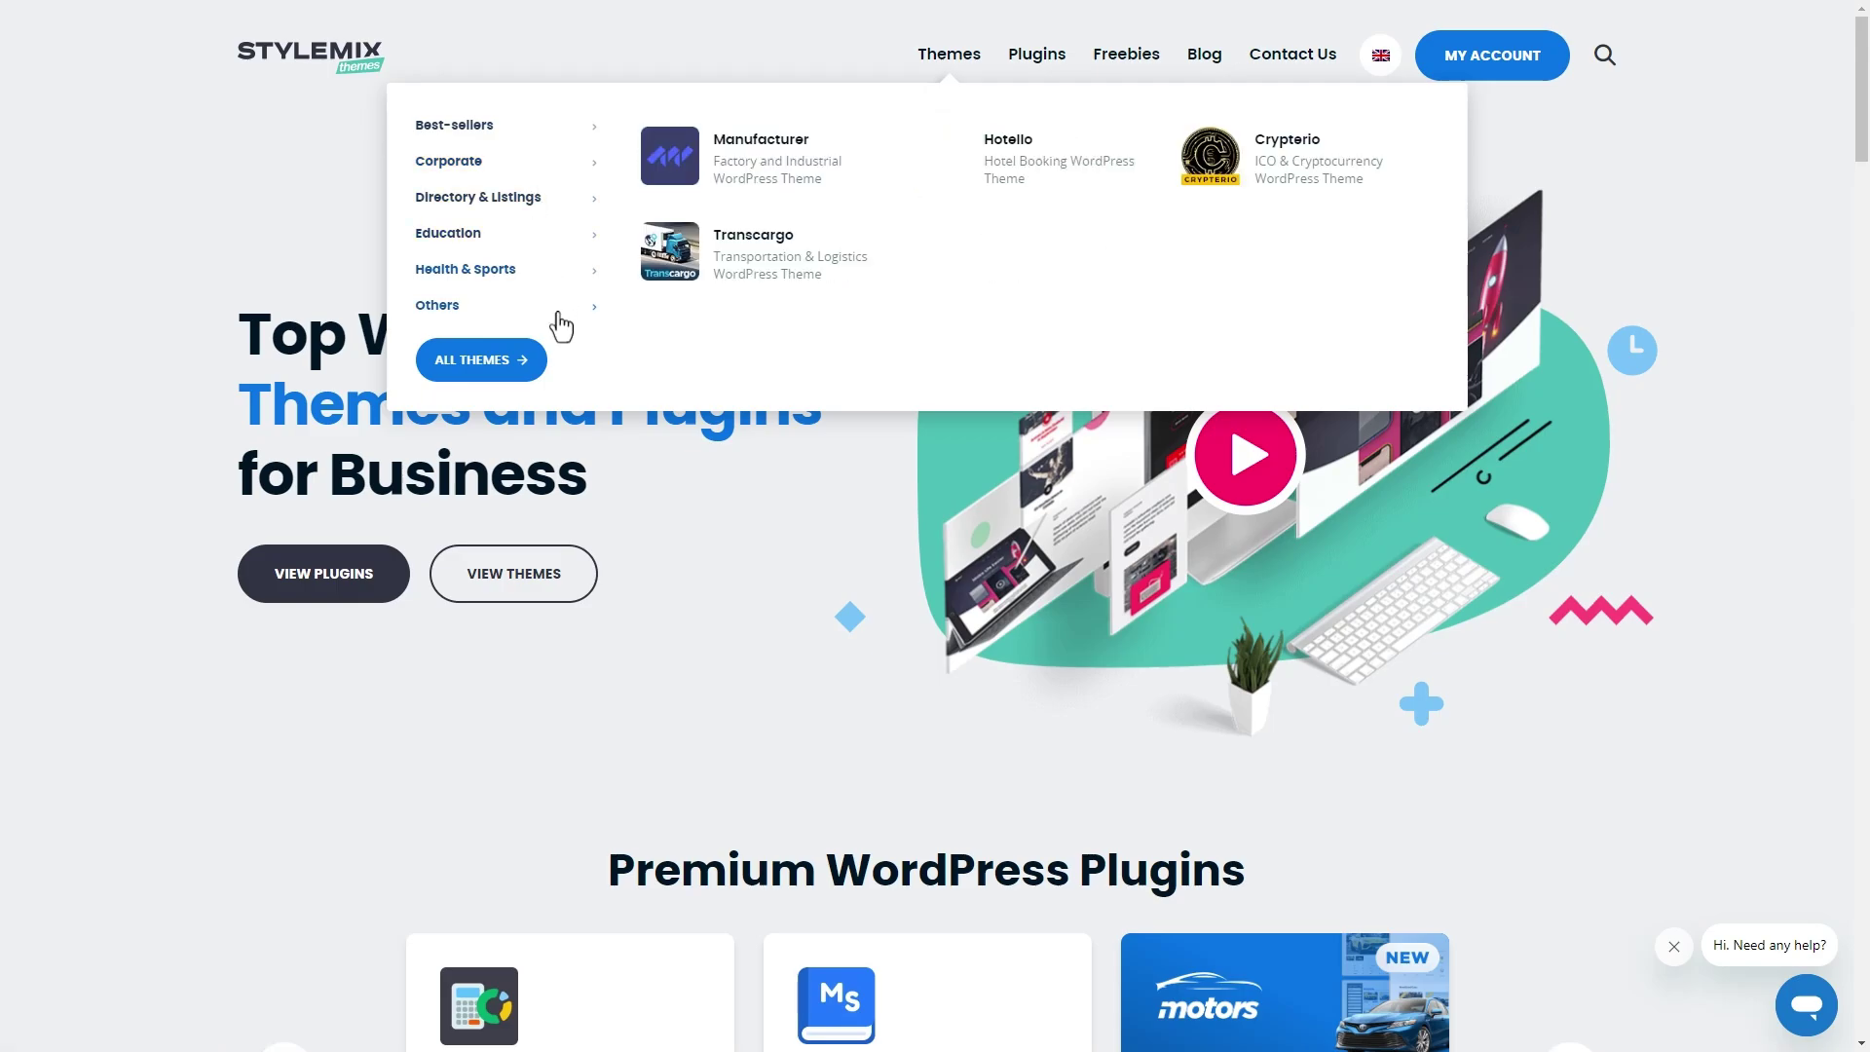
mouse_move(1055, 66)
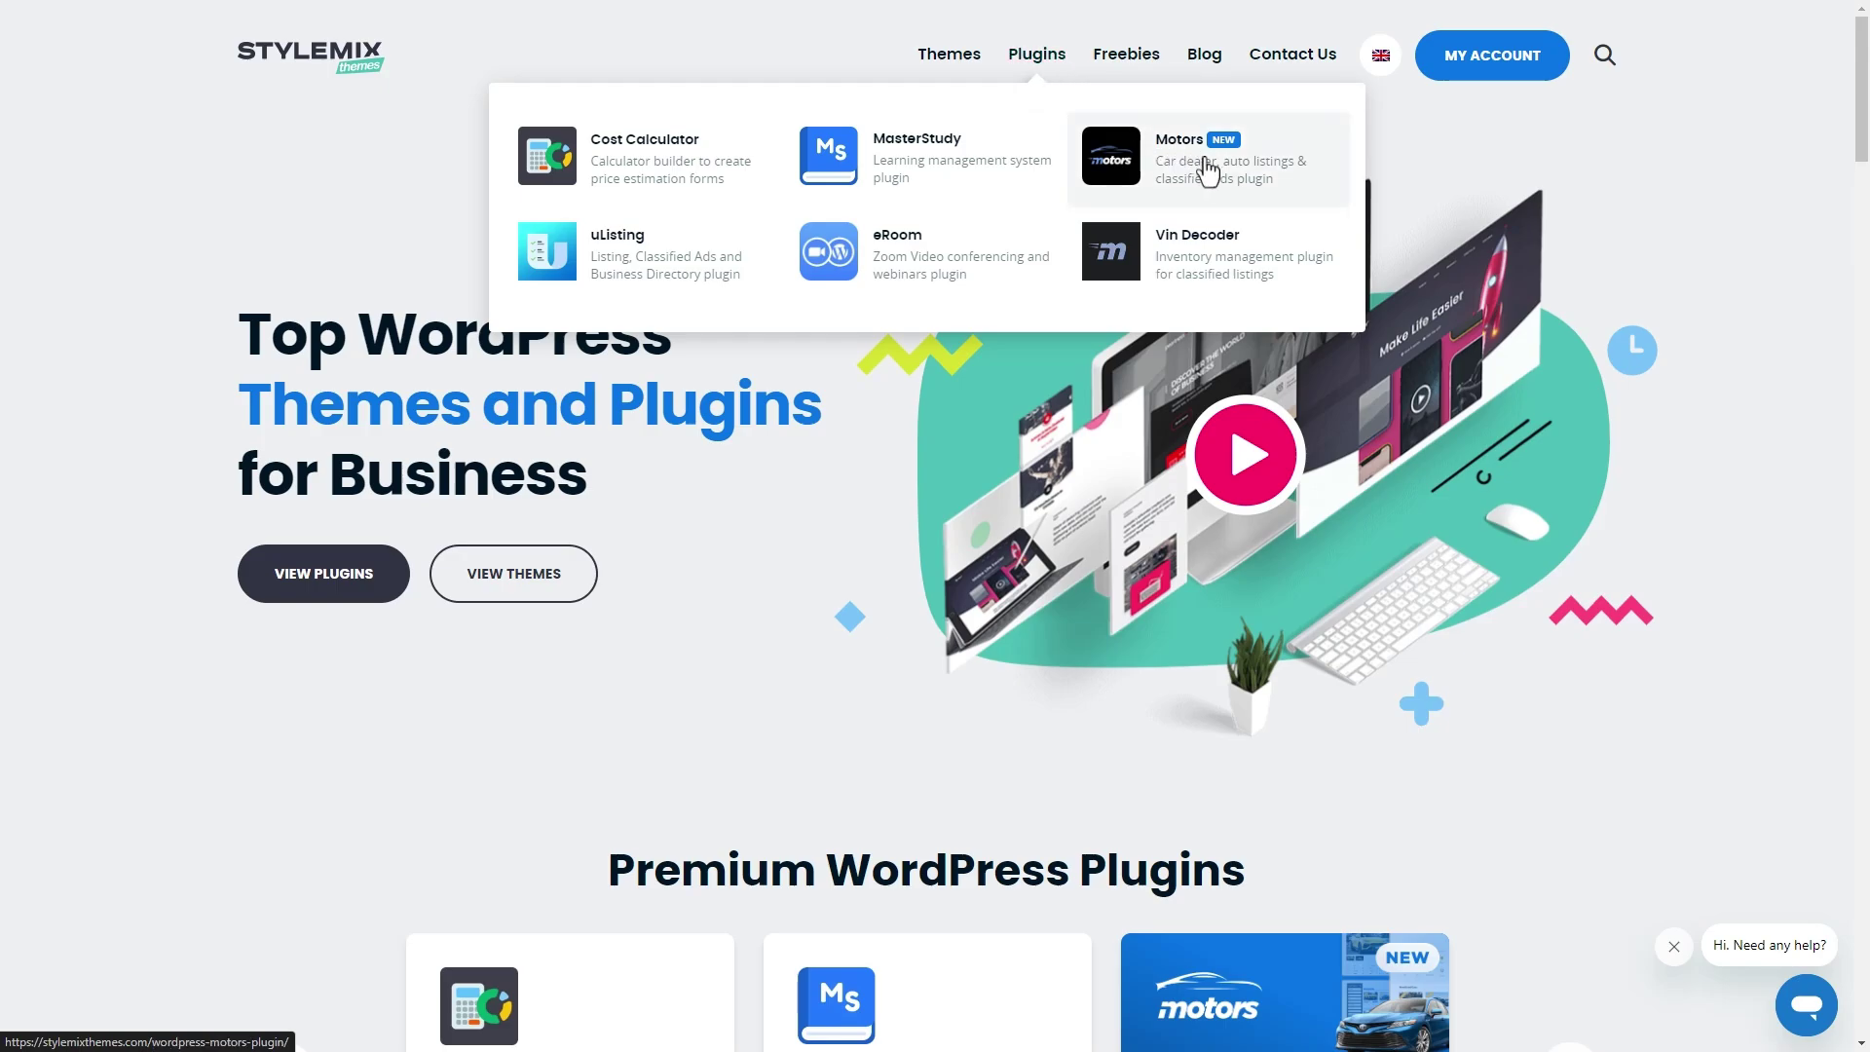
- Open the Motors car dealer plugin page and scroll through its feature sections
click(1253, 193)
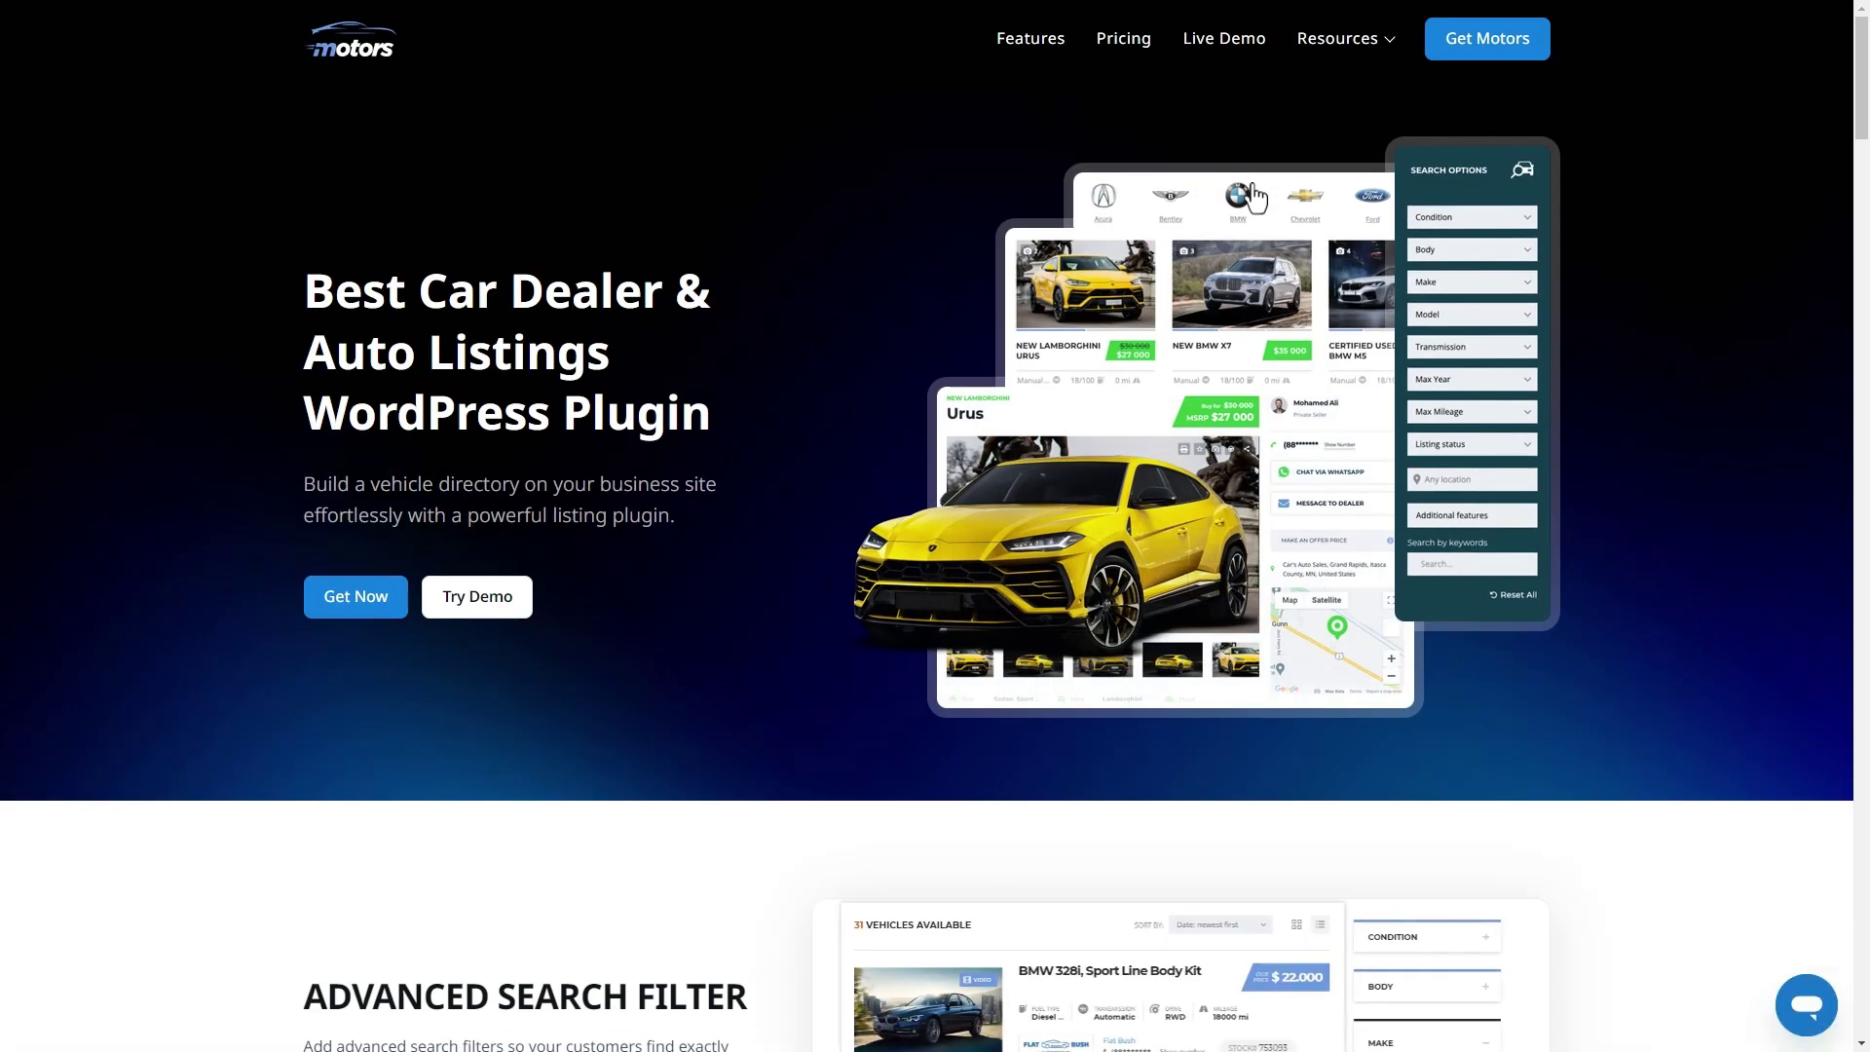
scroll(1254, 193, down, 3)
scroll(1254, 190, down, 2)
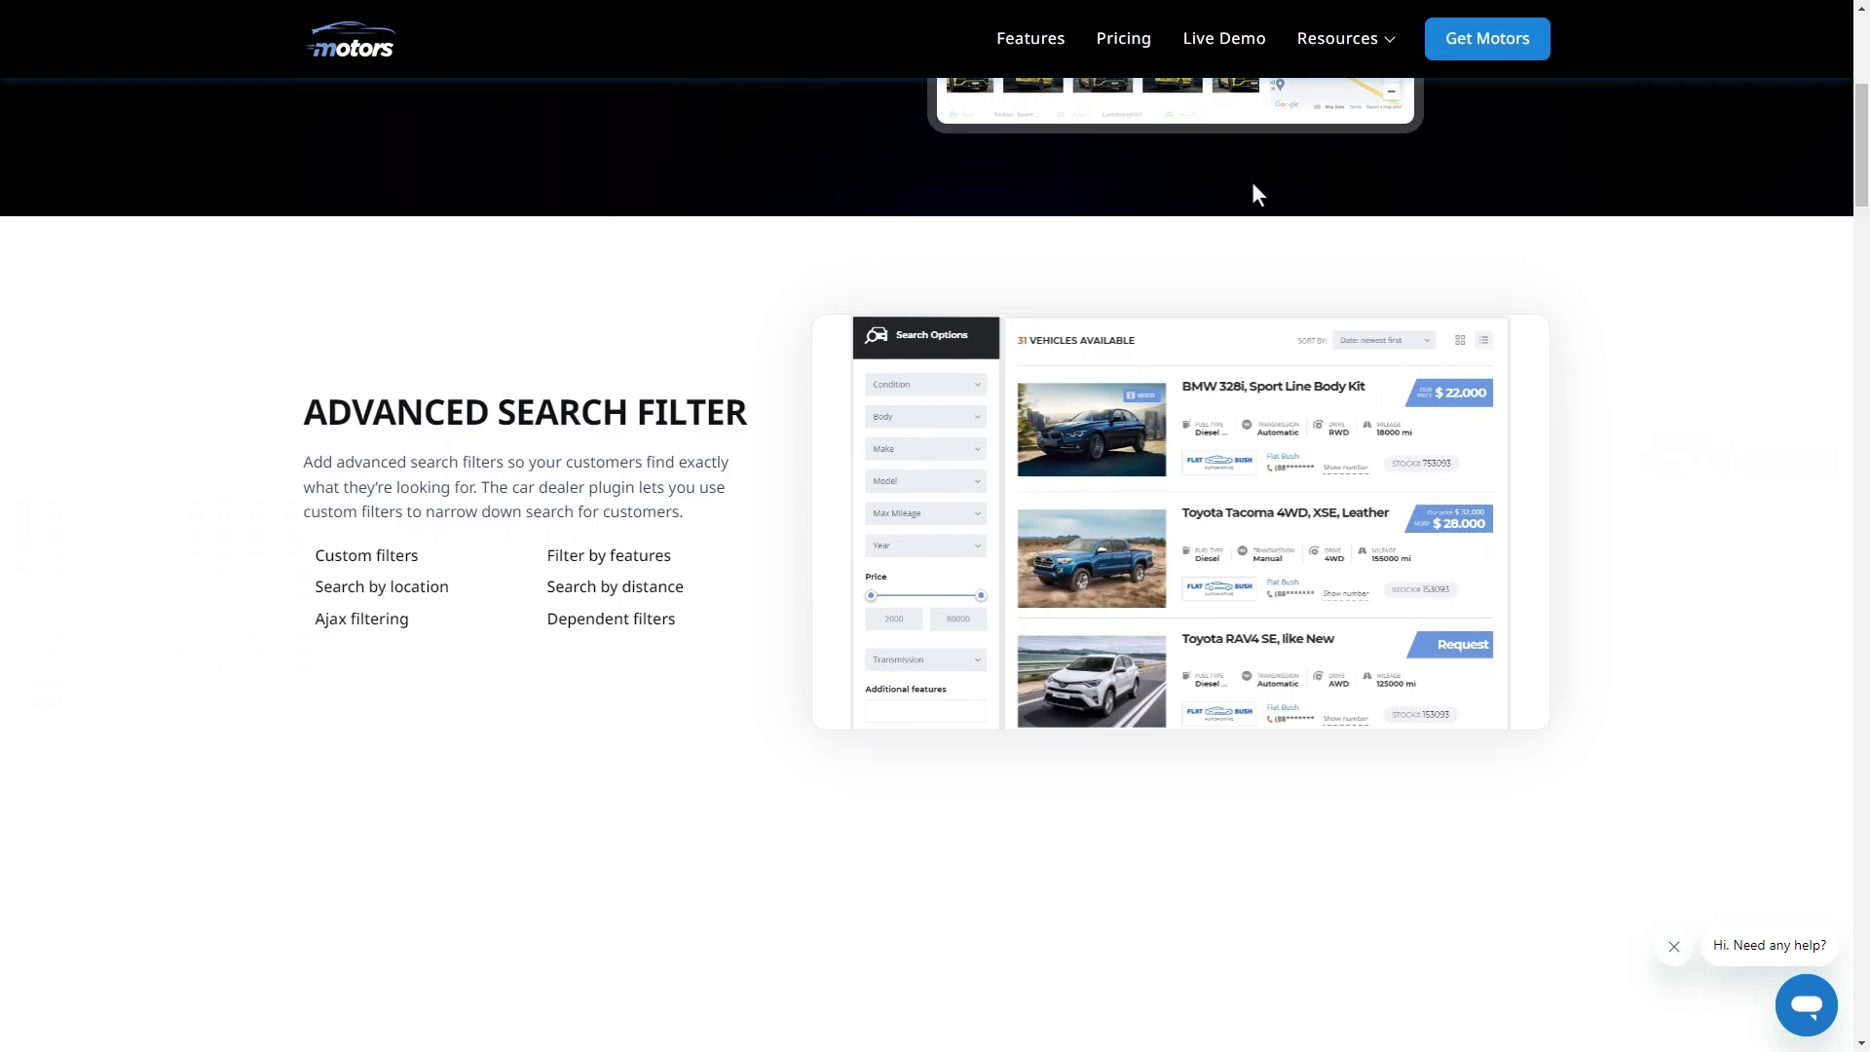
scroll(1254, 190, down, 6)
scroll(1256, 193, down, 10)
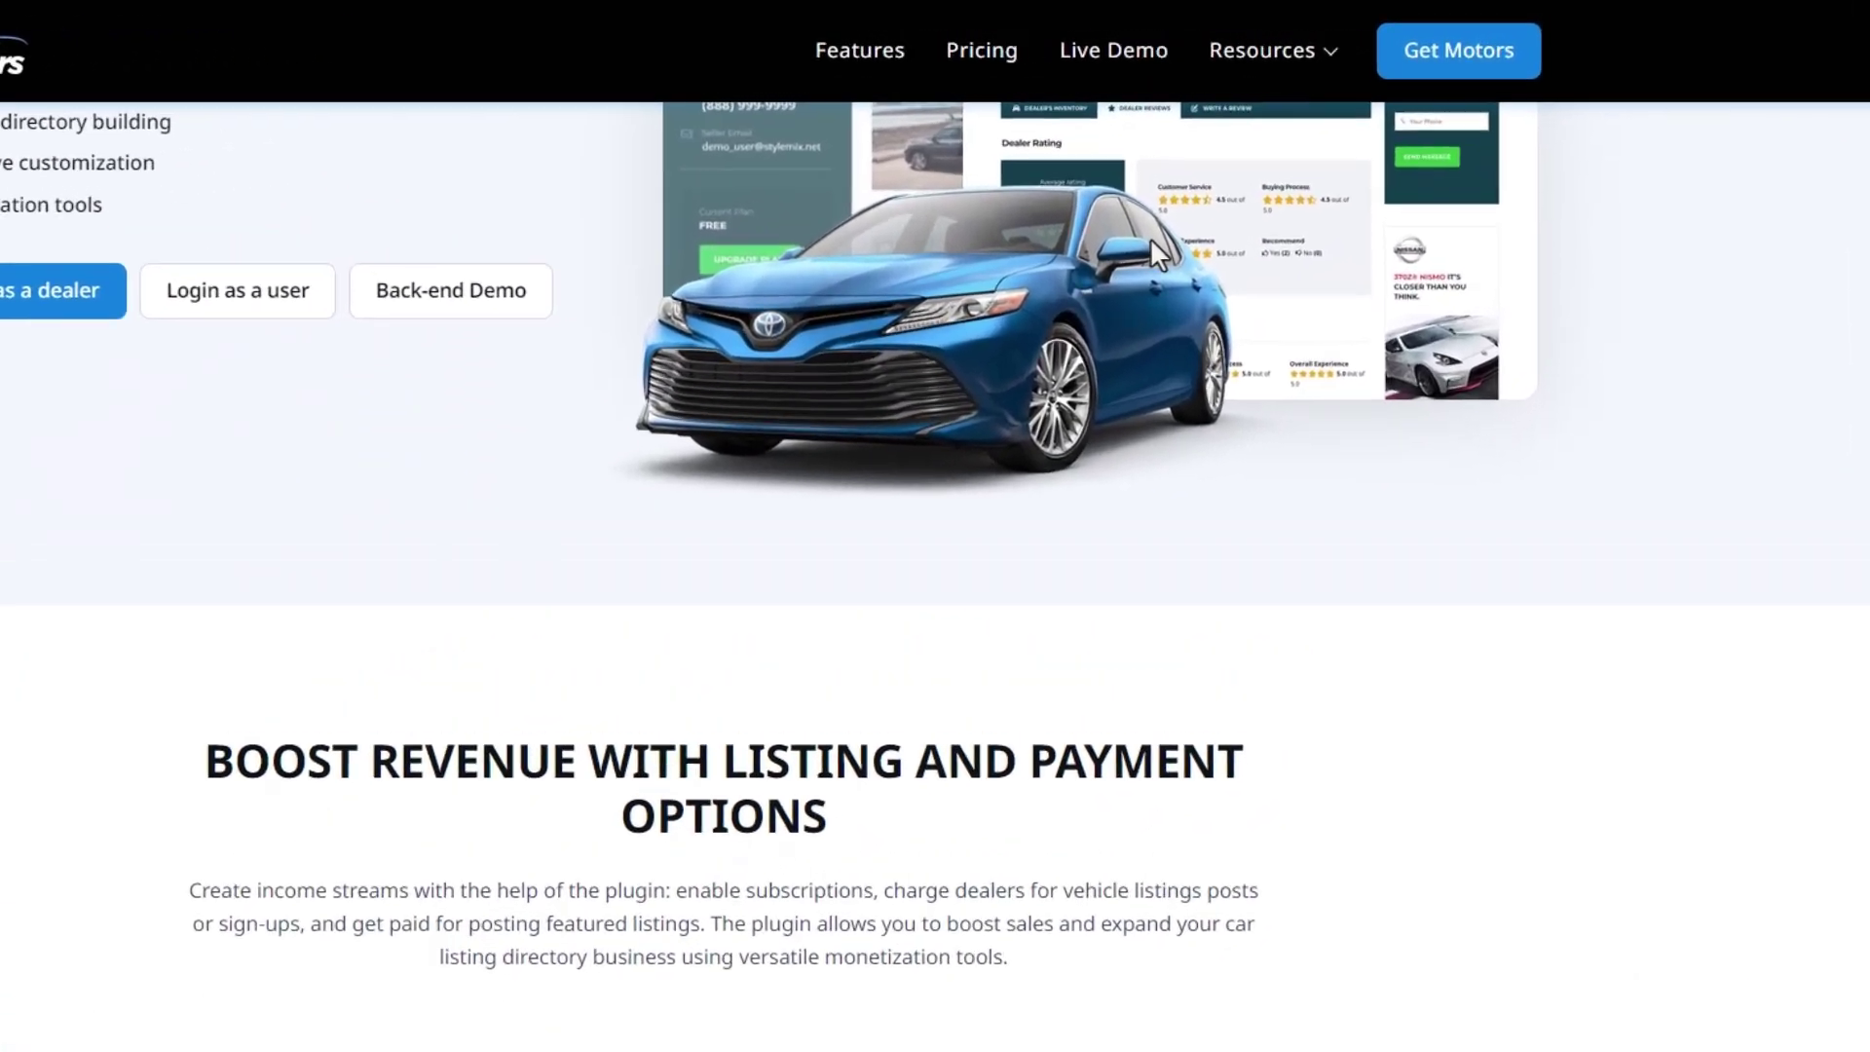
- Open the Motors live demo and view the Ferrari F40 1990's rear, front and interior photos
click(1133, 54)
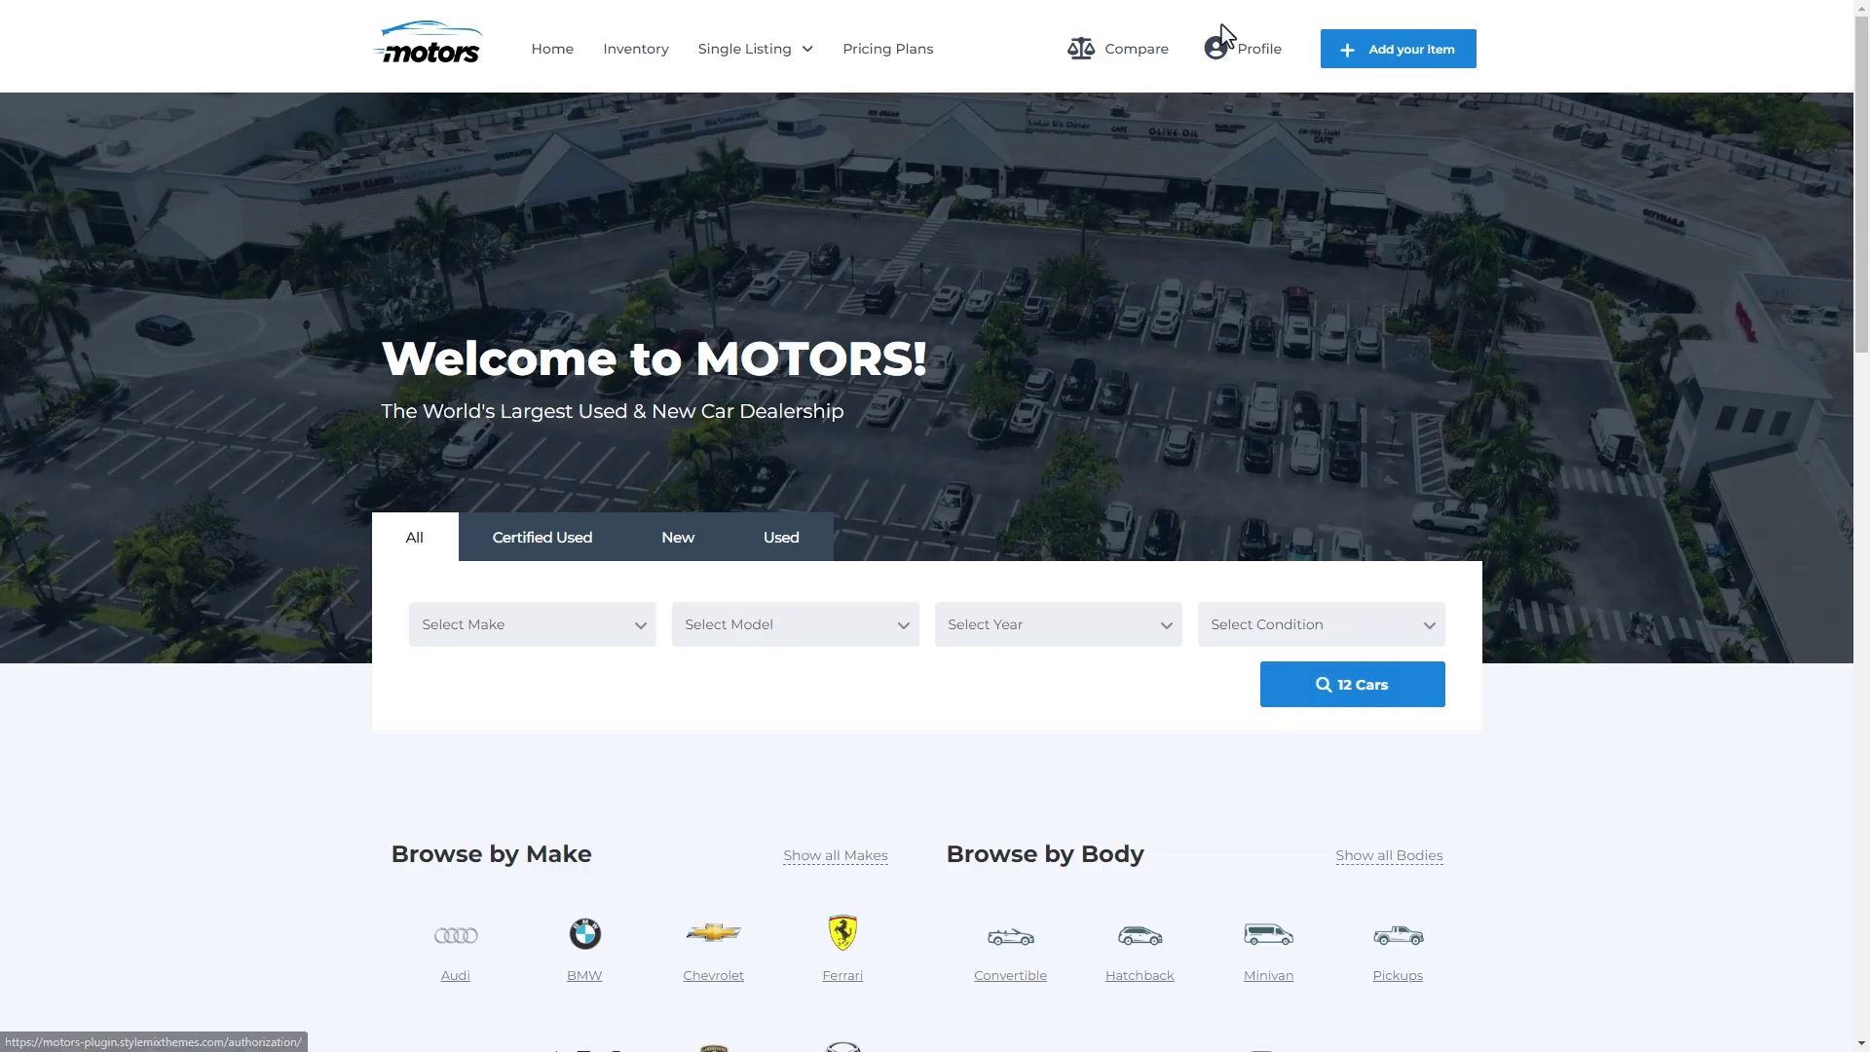
scroll(1565, 647, down, 9)
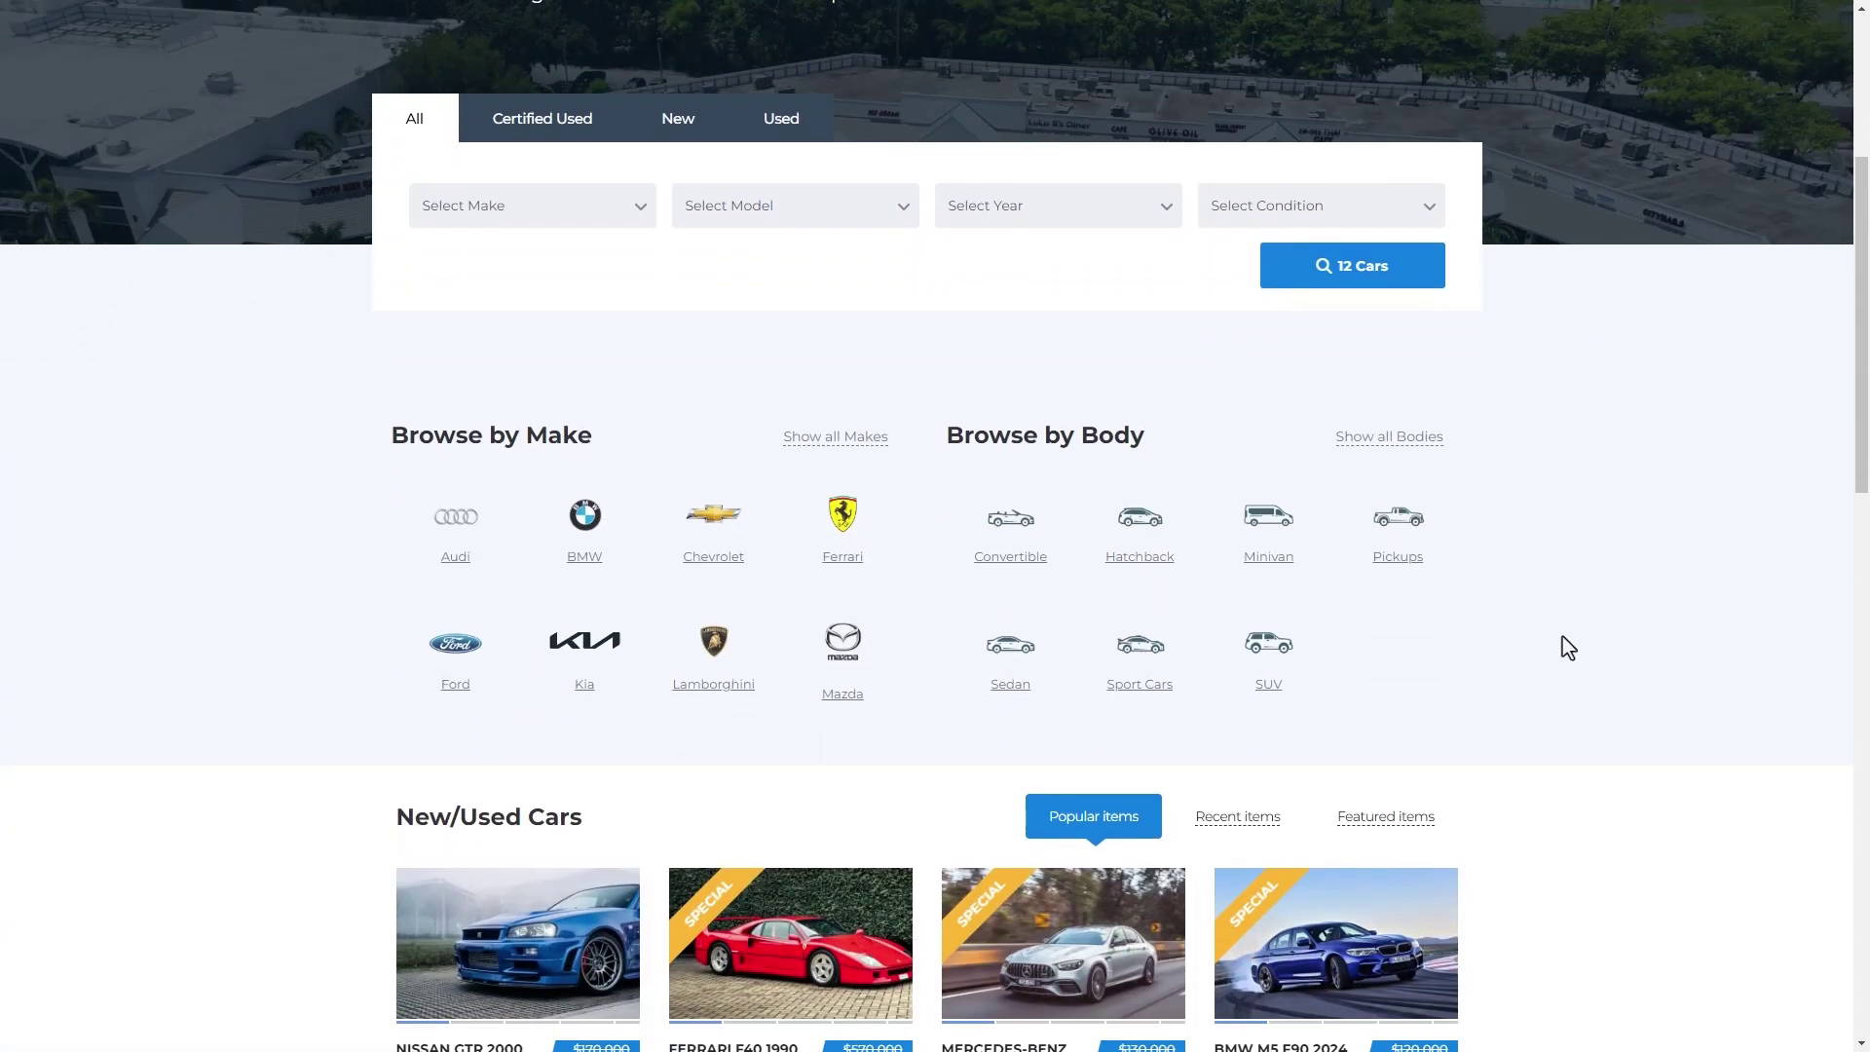
scroll(1584, 653, down, 12)
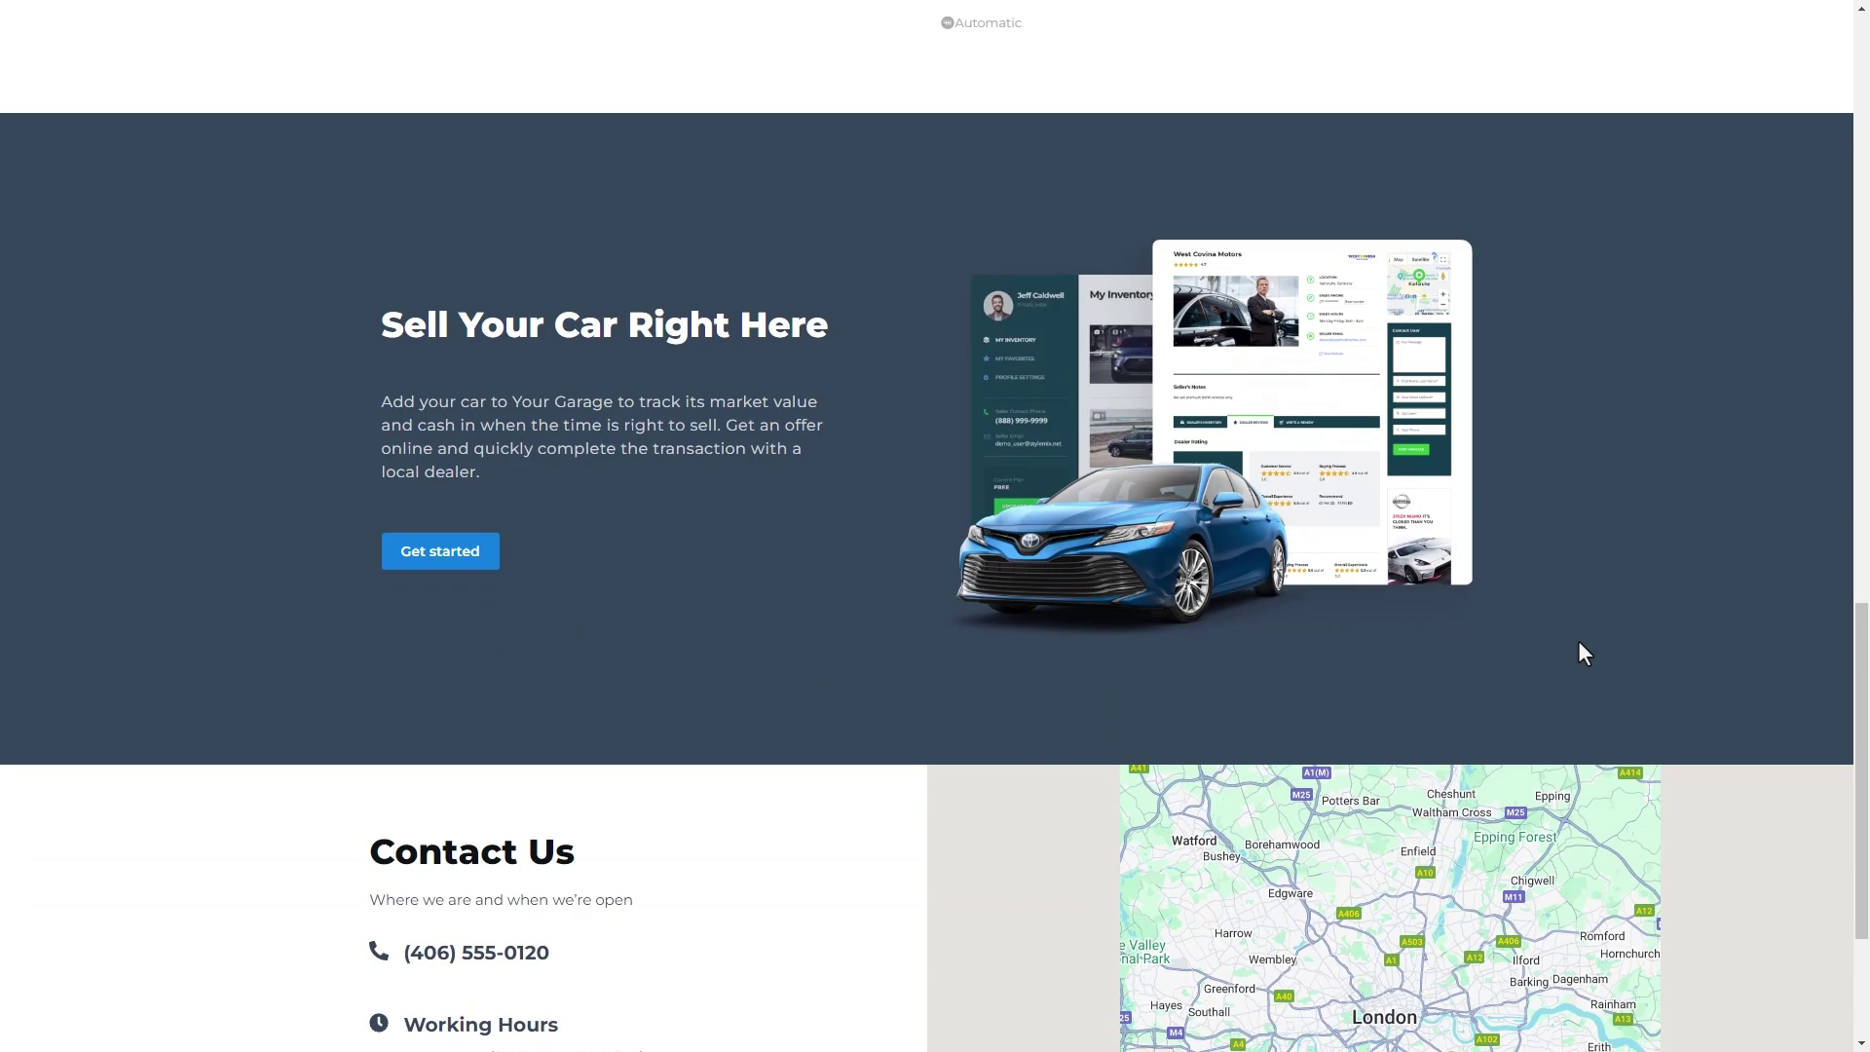
scroll(1579, 652, up, 12)
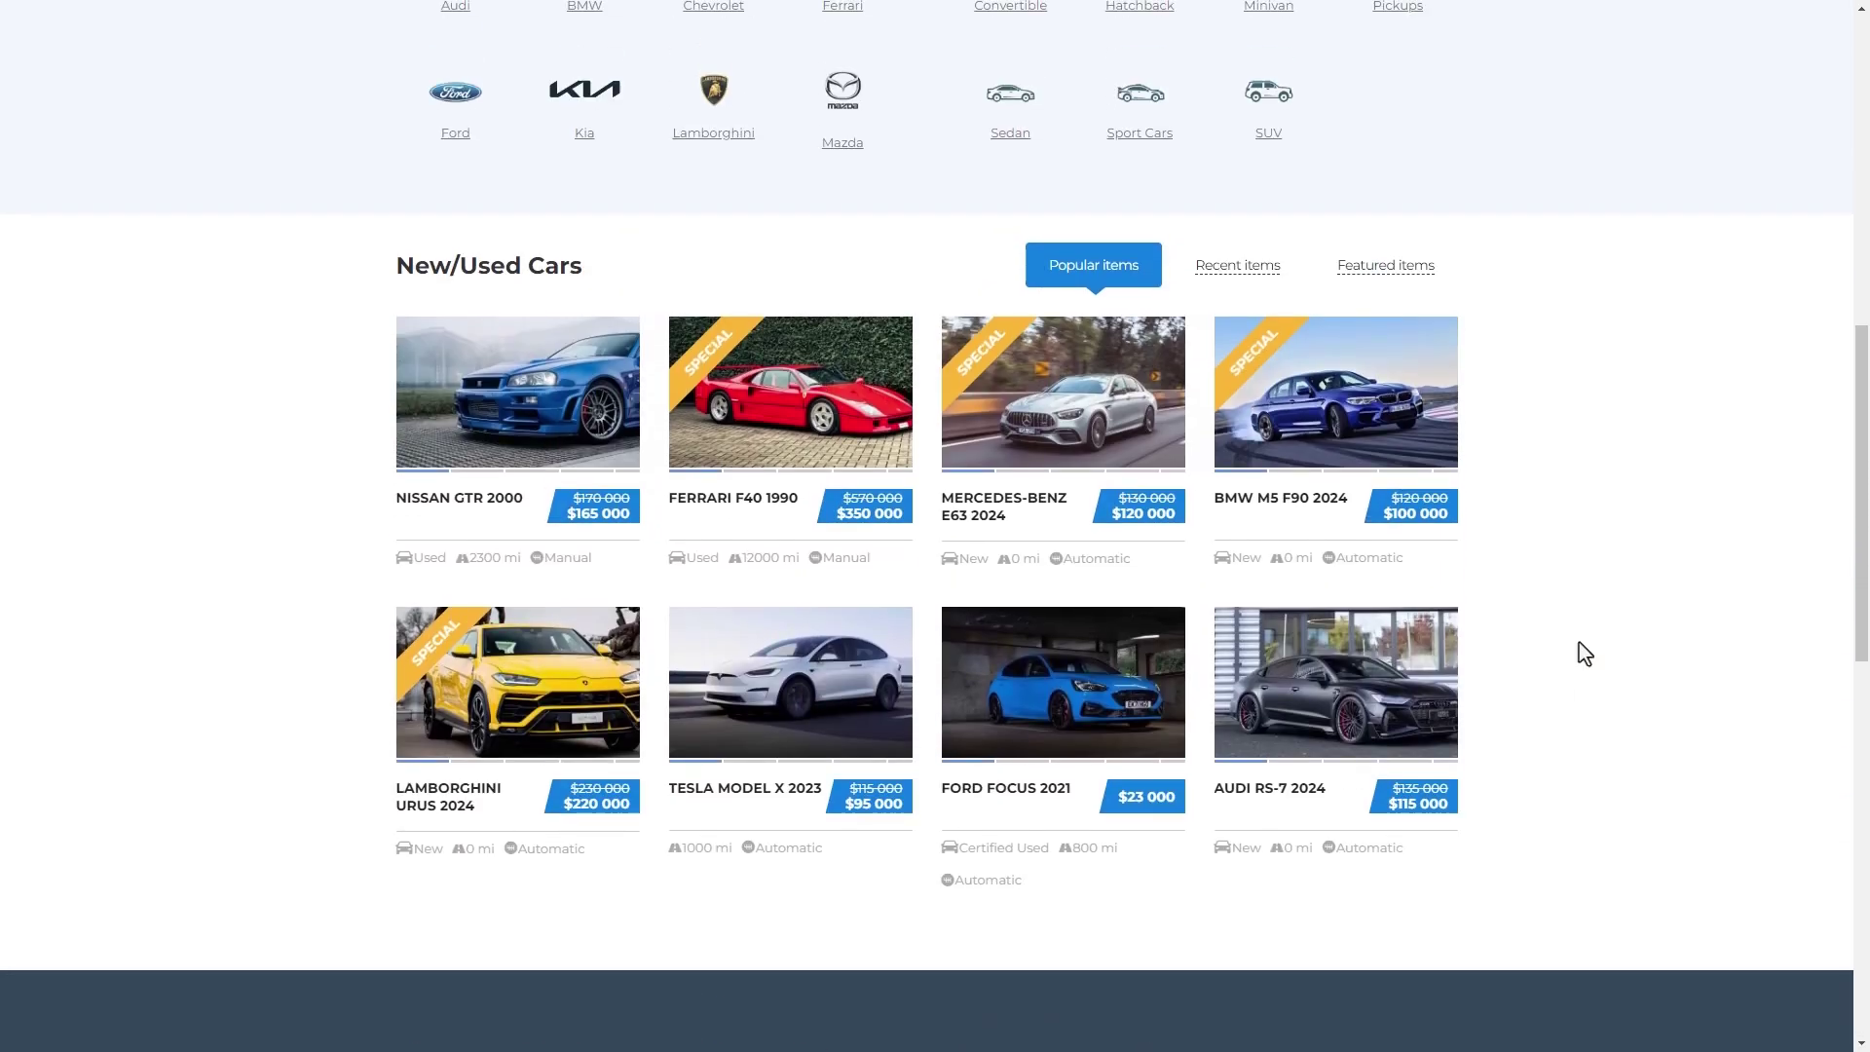
click(775, 517)
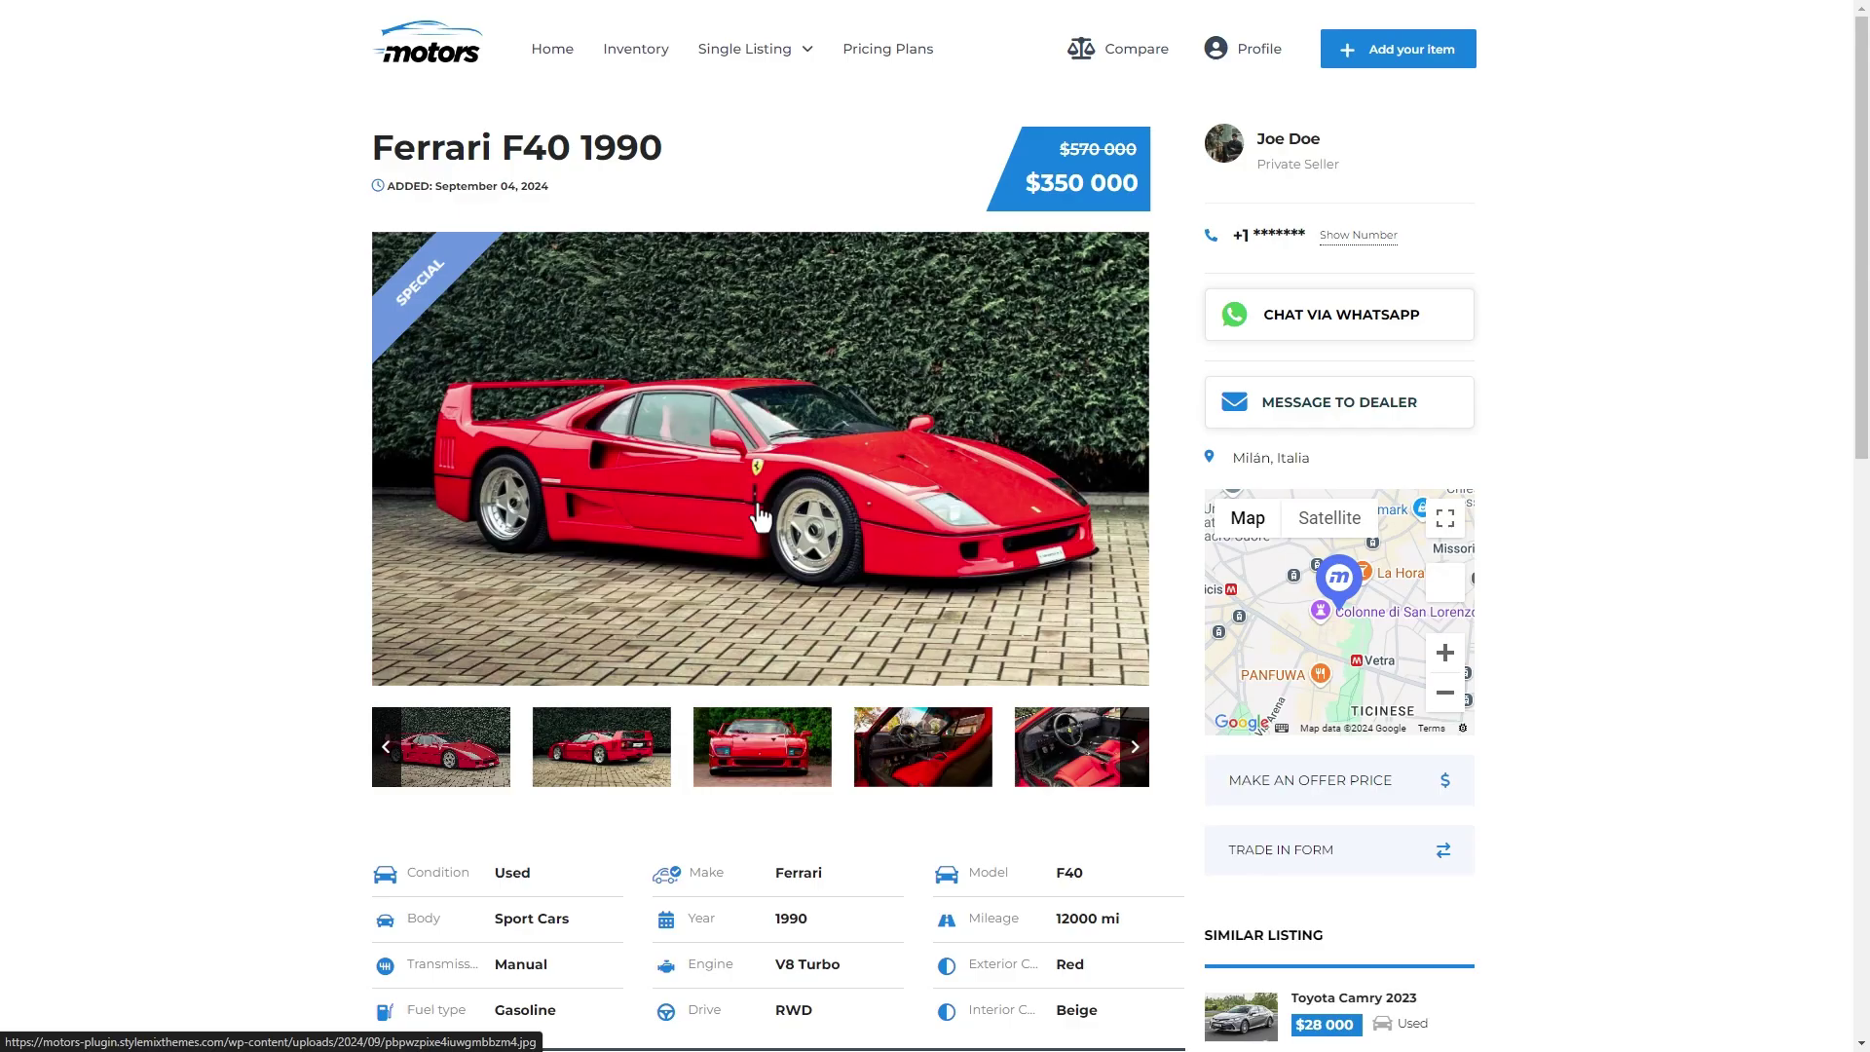
click(640, 718)
click(762, 747)
click(922, 747)
- Zoom the listing's location map out one level and toggle its fullscreen view on and off
scroll(1044, 718, down, 4)
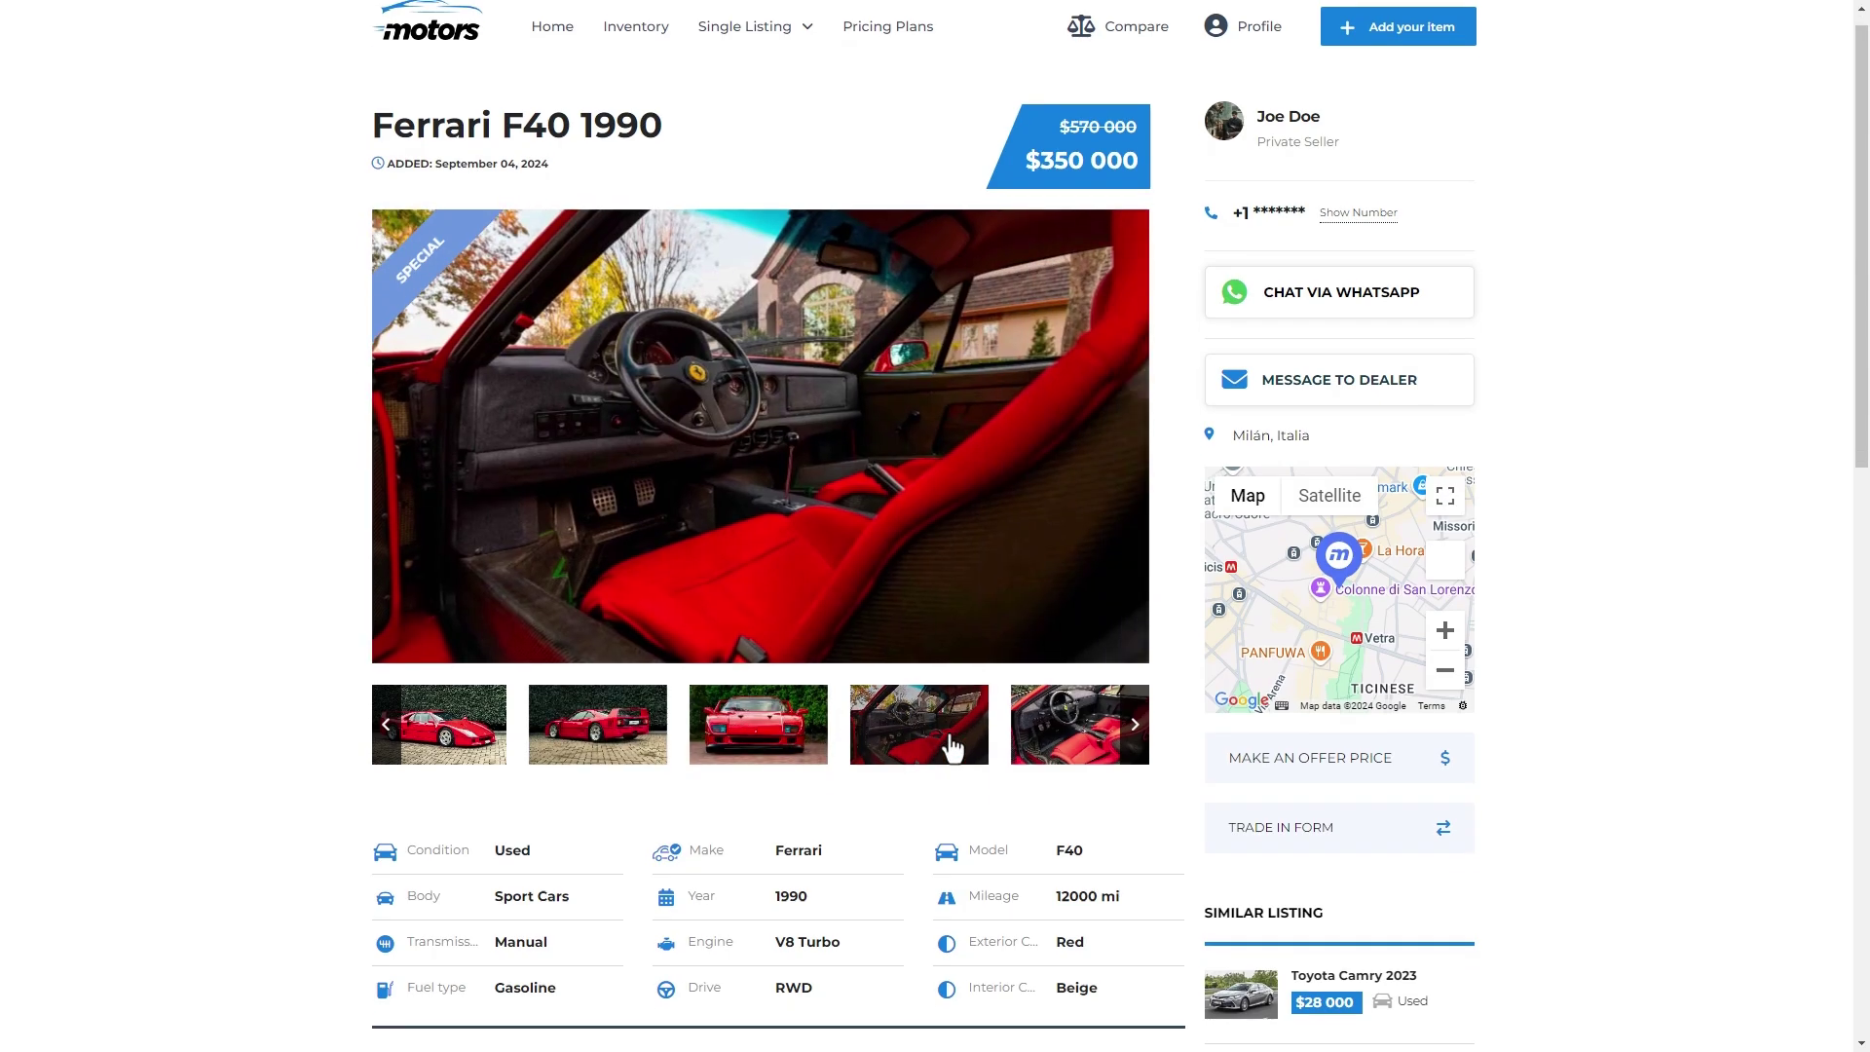
scroll(1044, 719, down, 10)
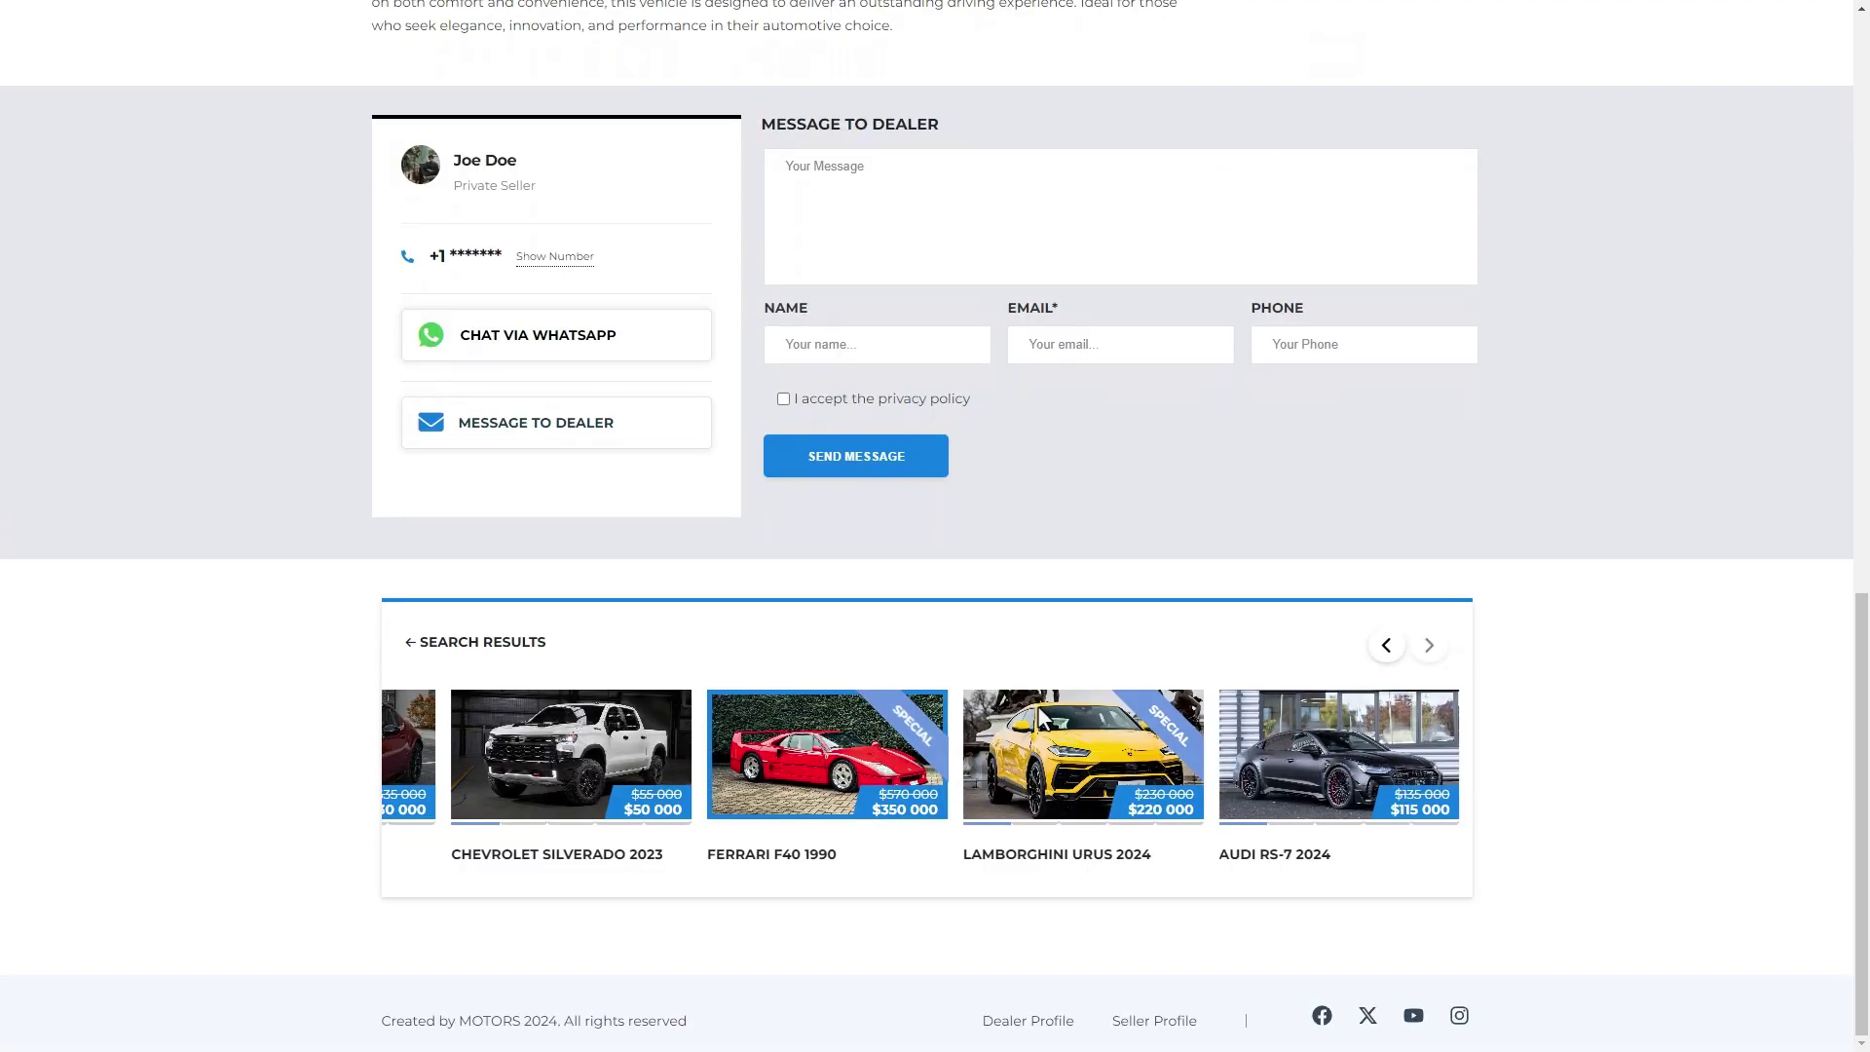
scroll(1044, 719, up, 11)
scroll(1044, 719, up, 1)
click(1442, 490)
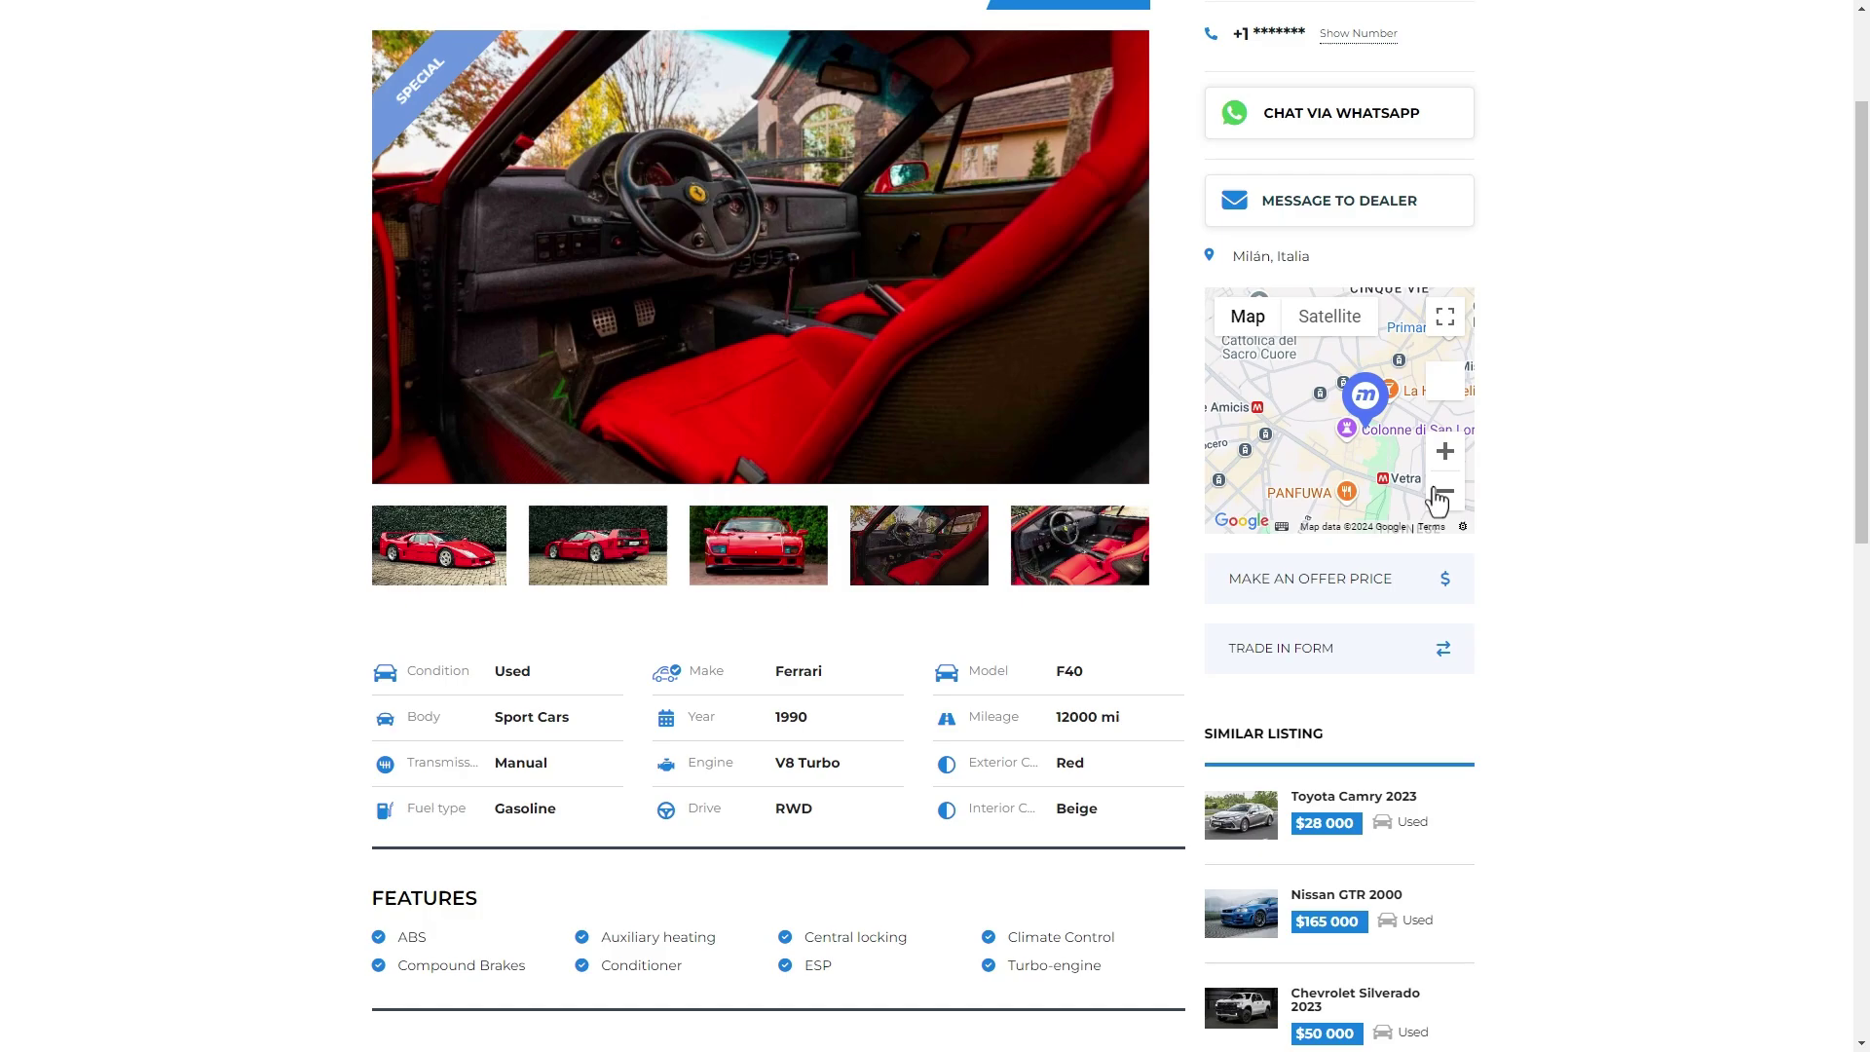
click(1445, 316)
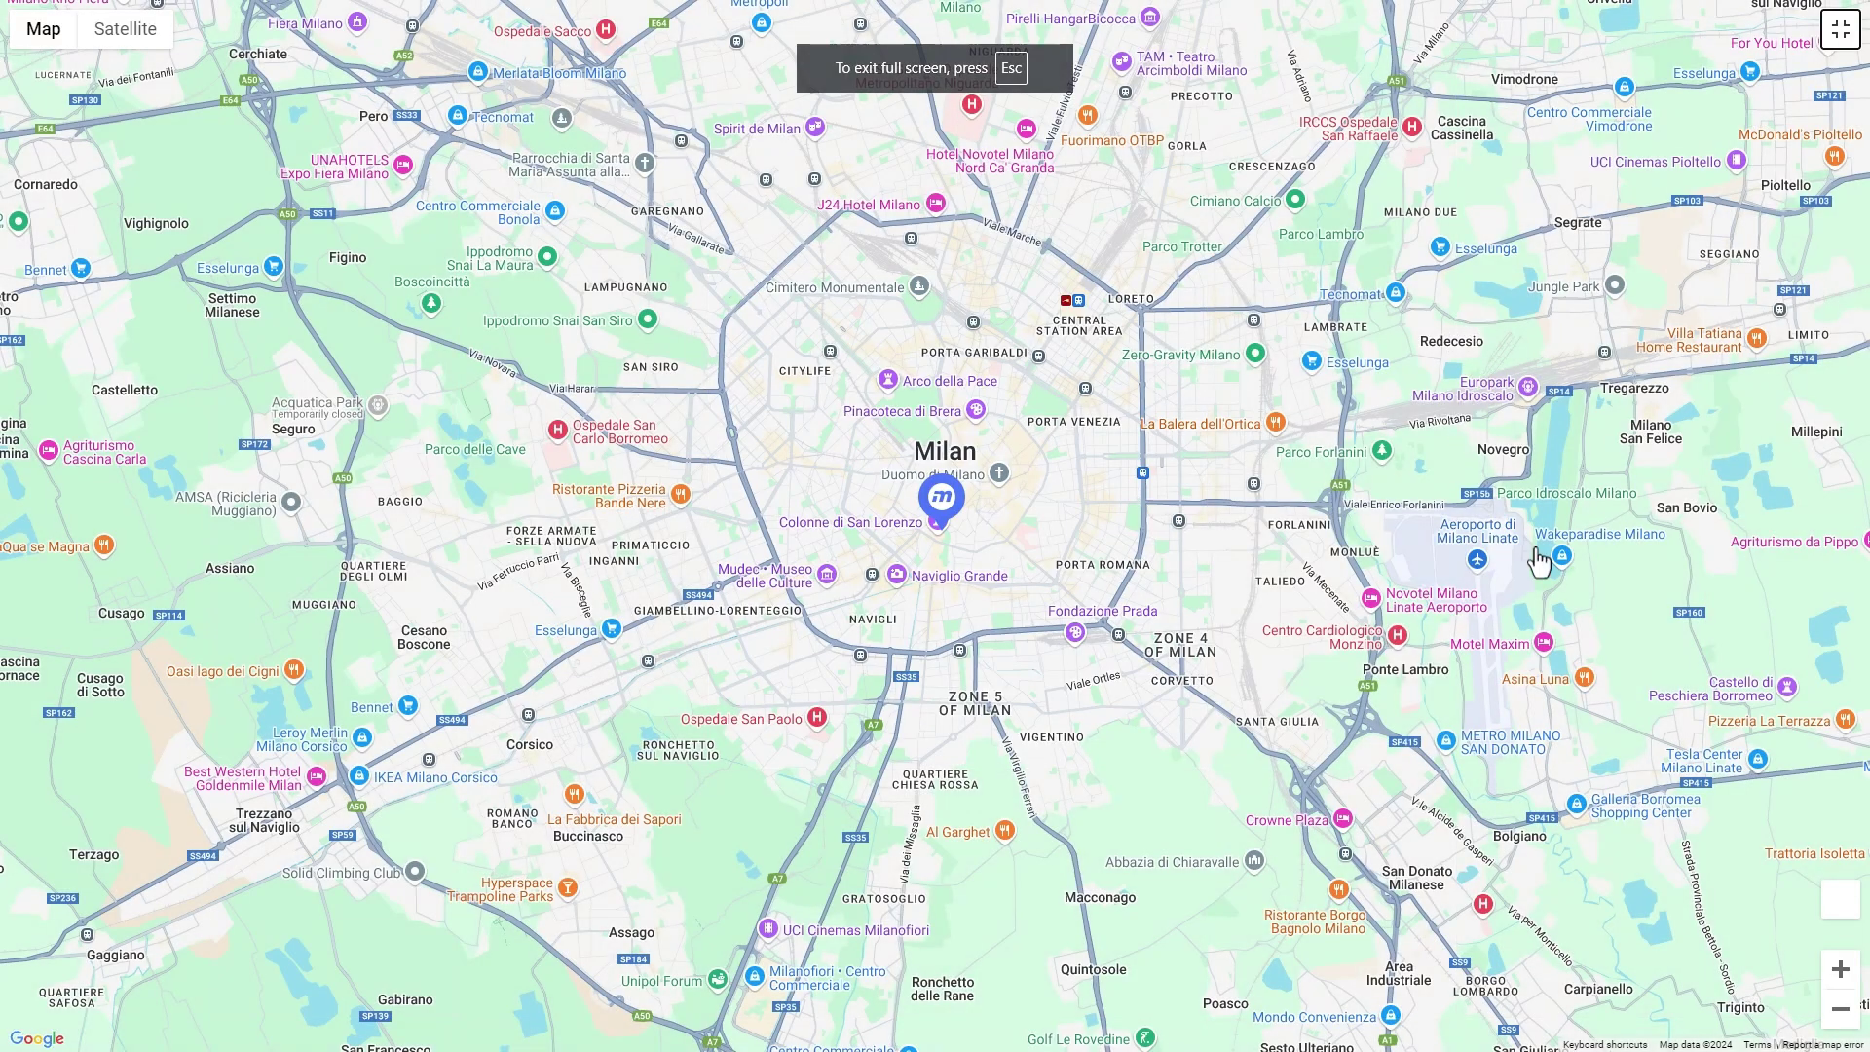
click(1840, 30)
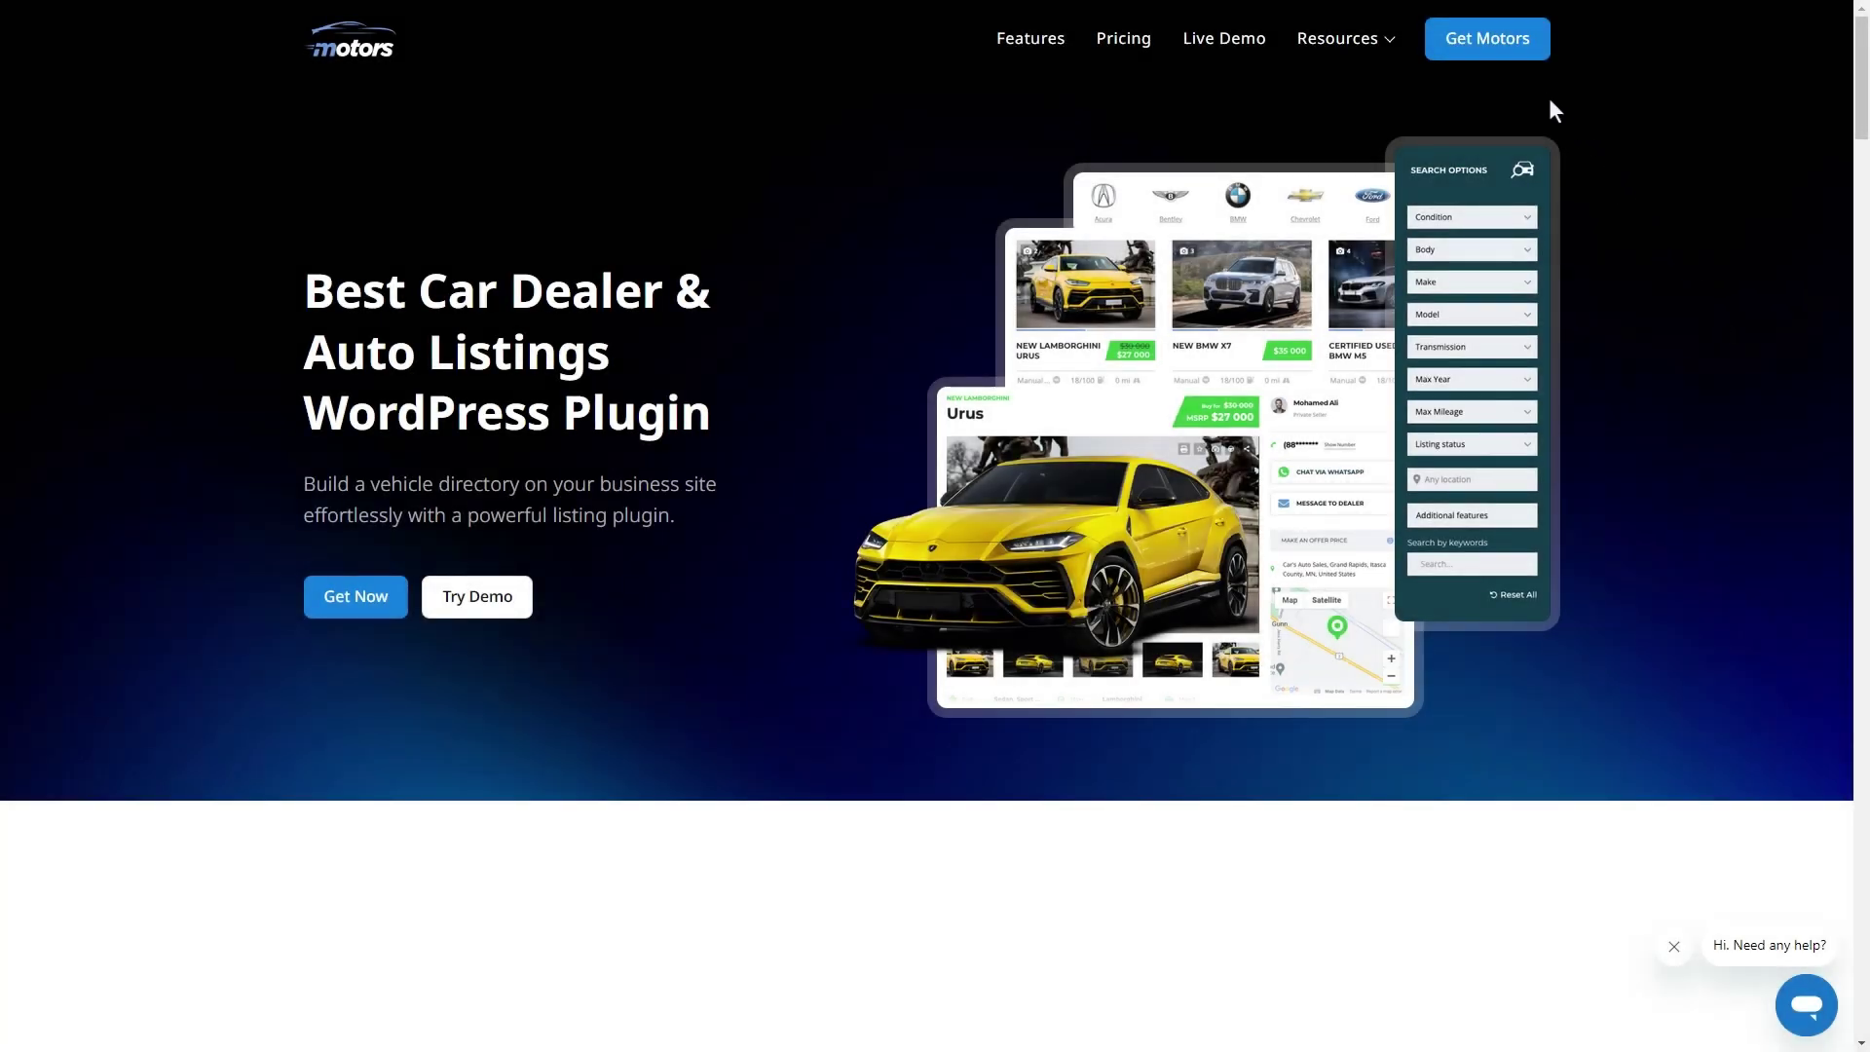
- Switch Motors pricing to Lifetime and start checkout for the $599 Unlimited plan
click(1507, 60)
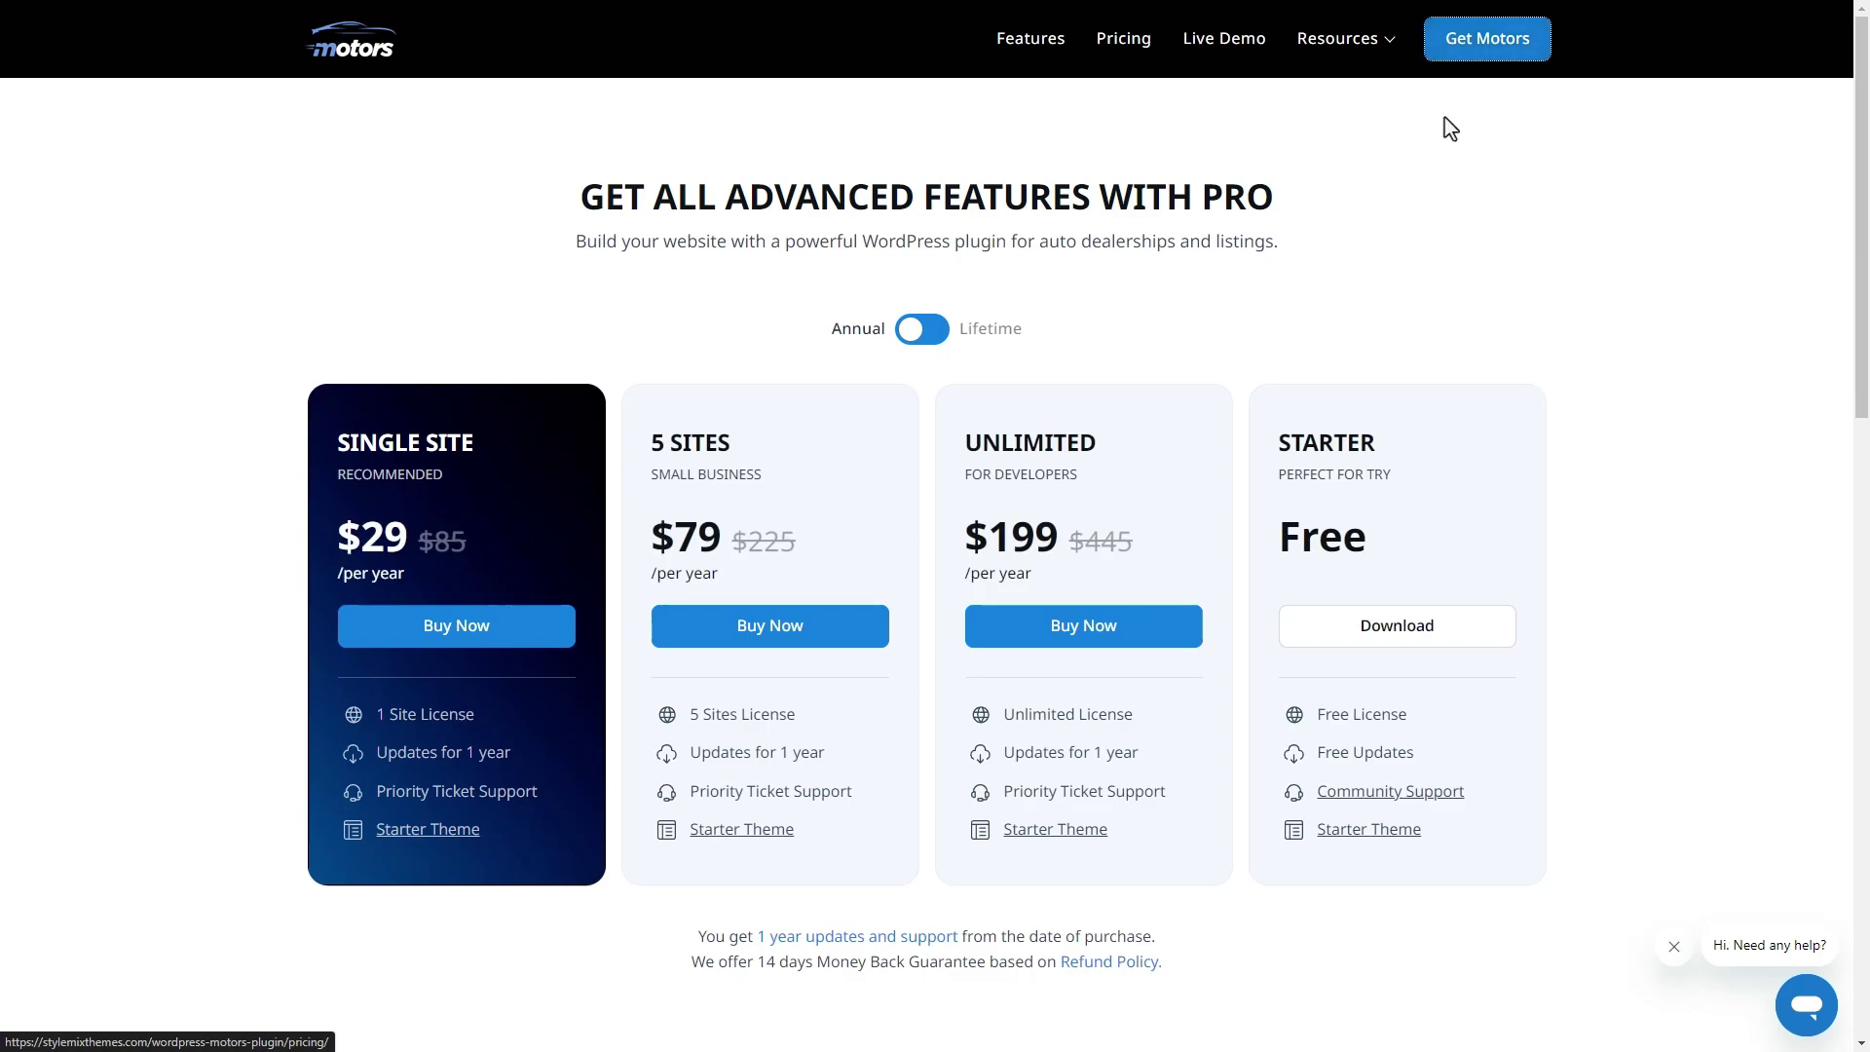
click(905, 331)
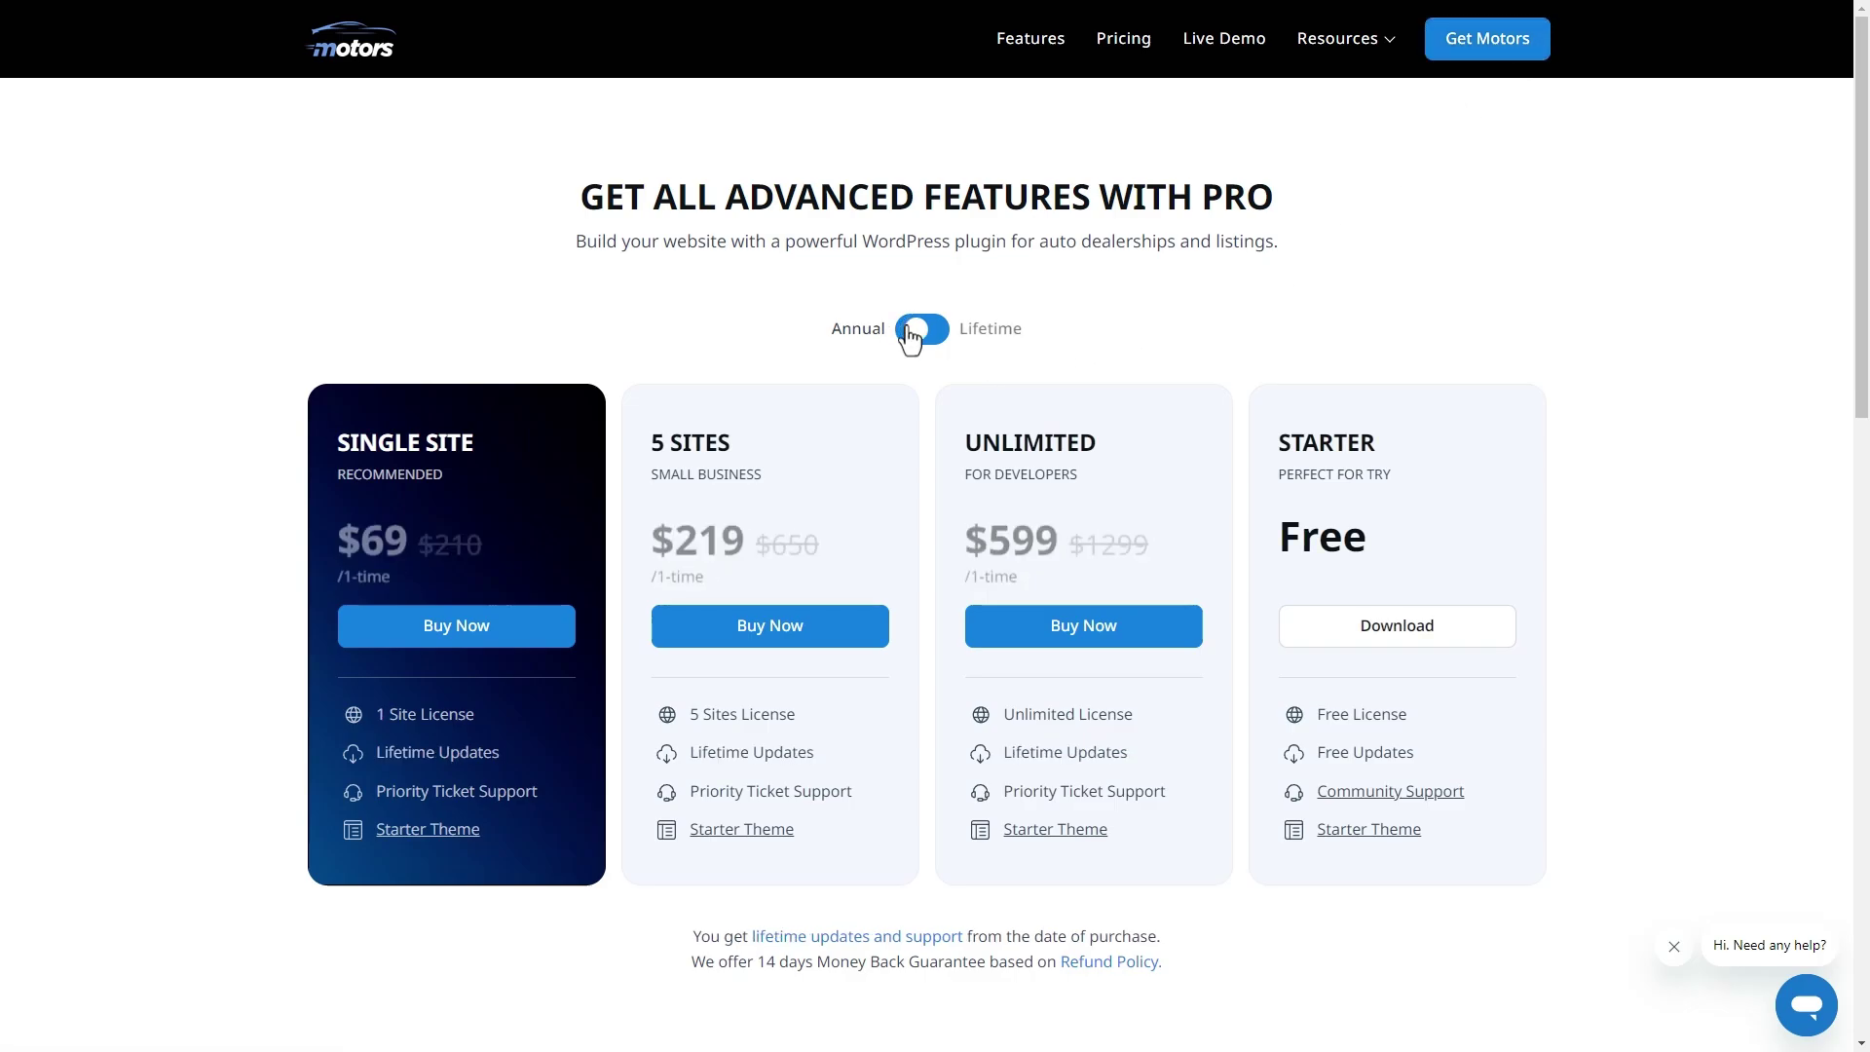
click(1168, 640)
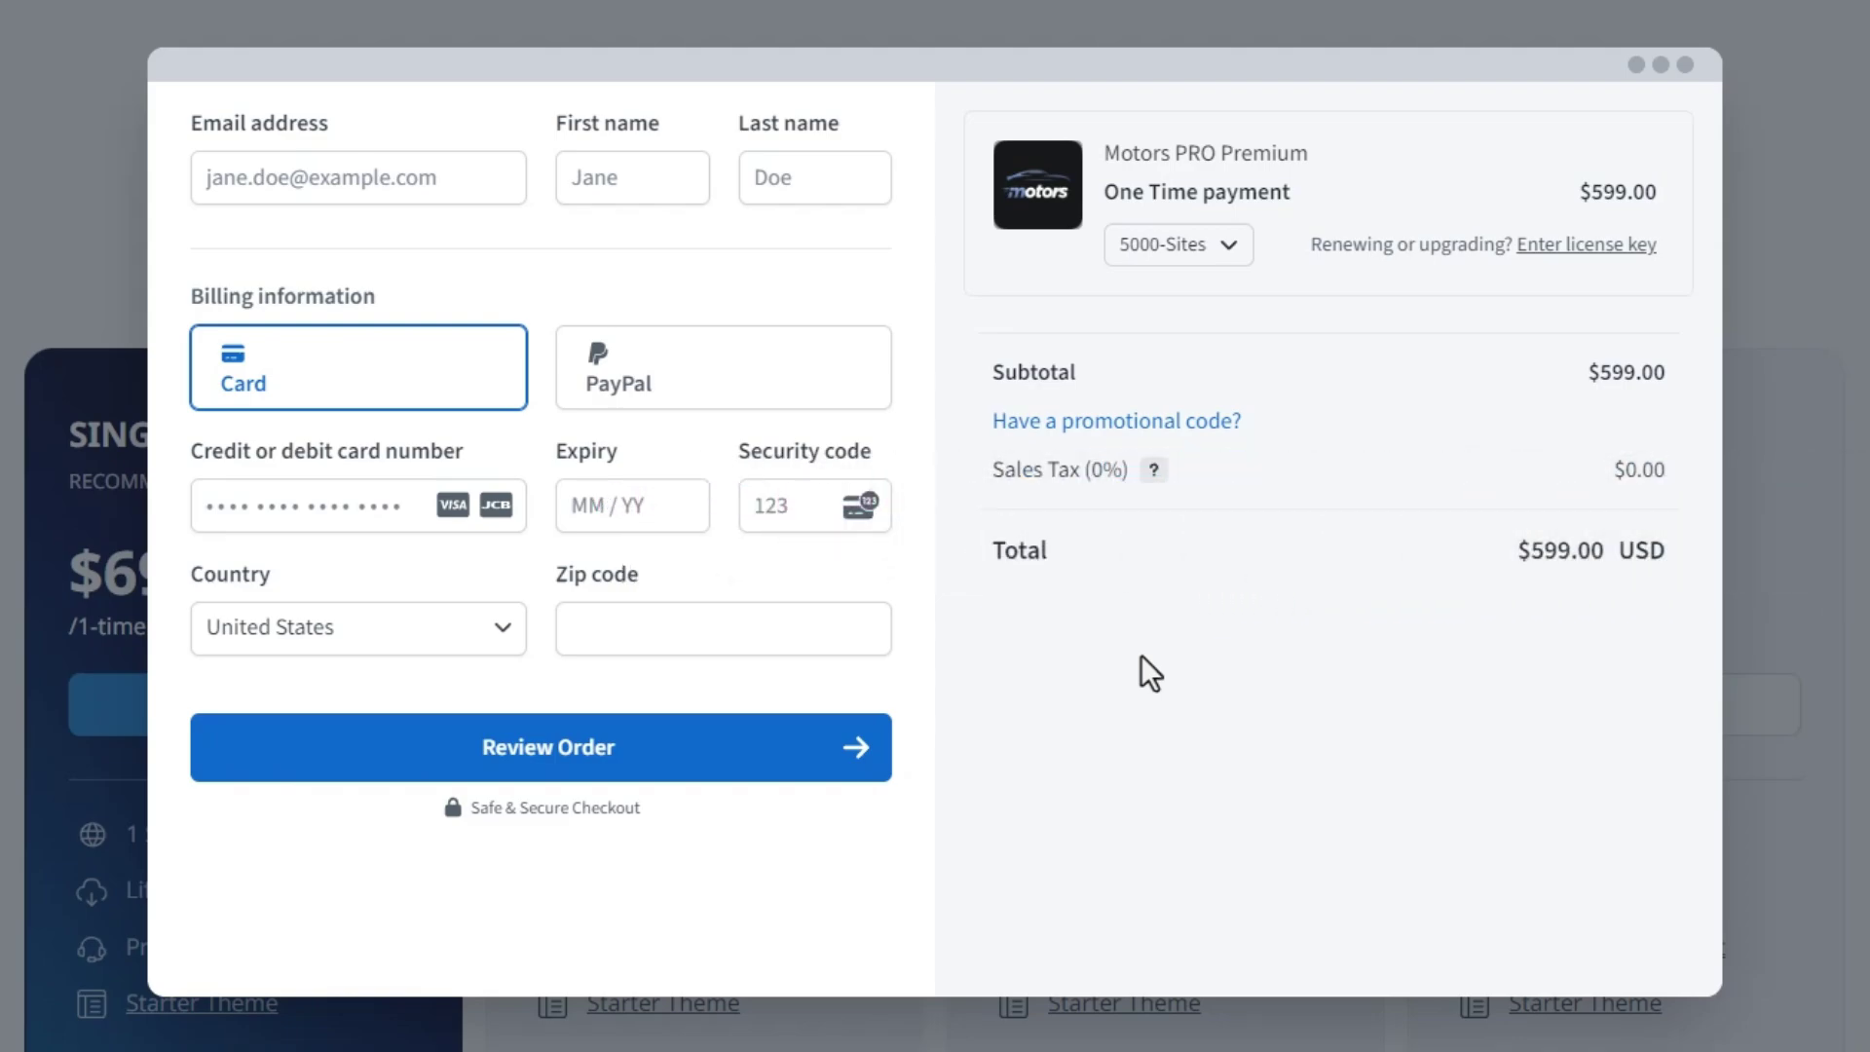
- Fill in the buyer's email, first and last name, confirmed email and phone number
click(464, 177)
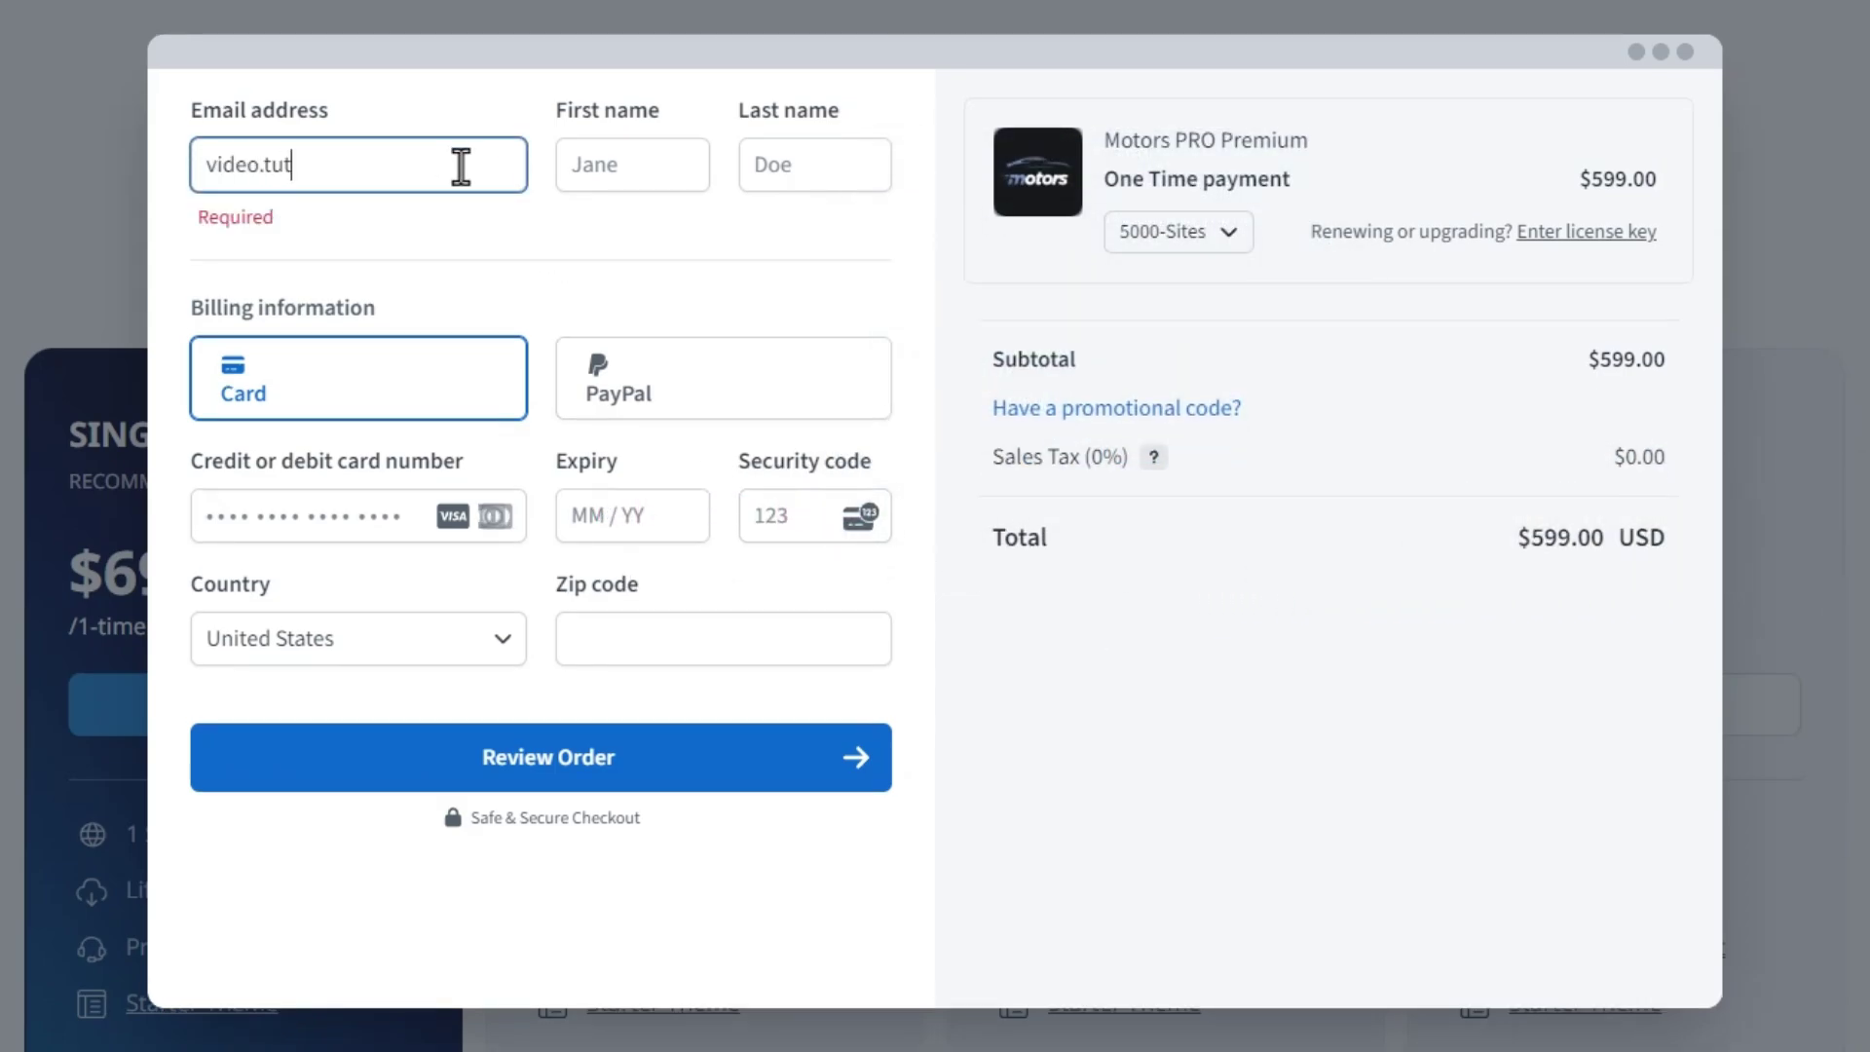
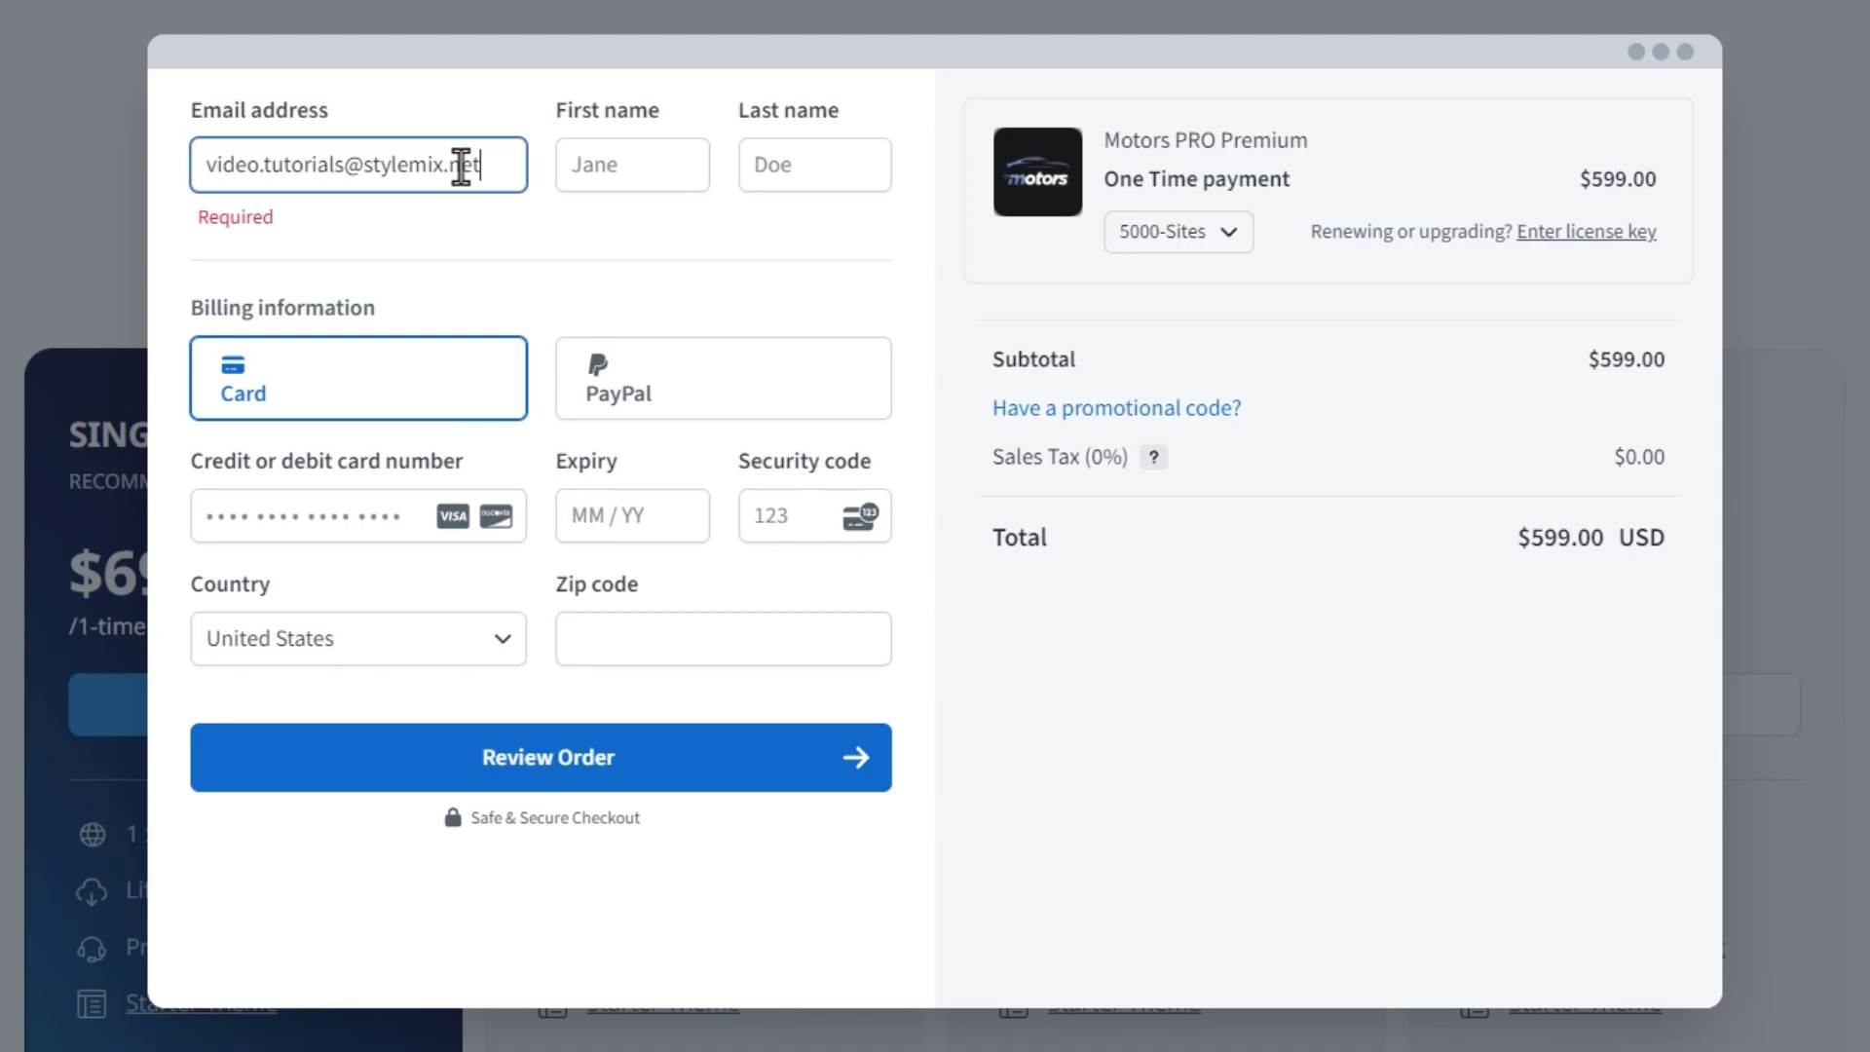
key(Tab)
key(Tab)
key(Tab)
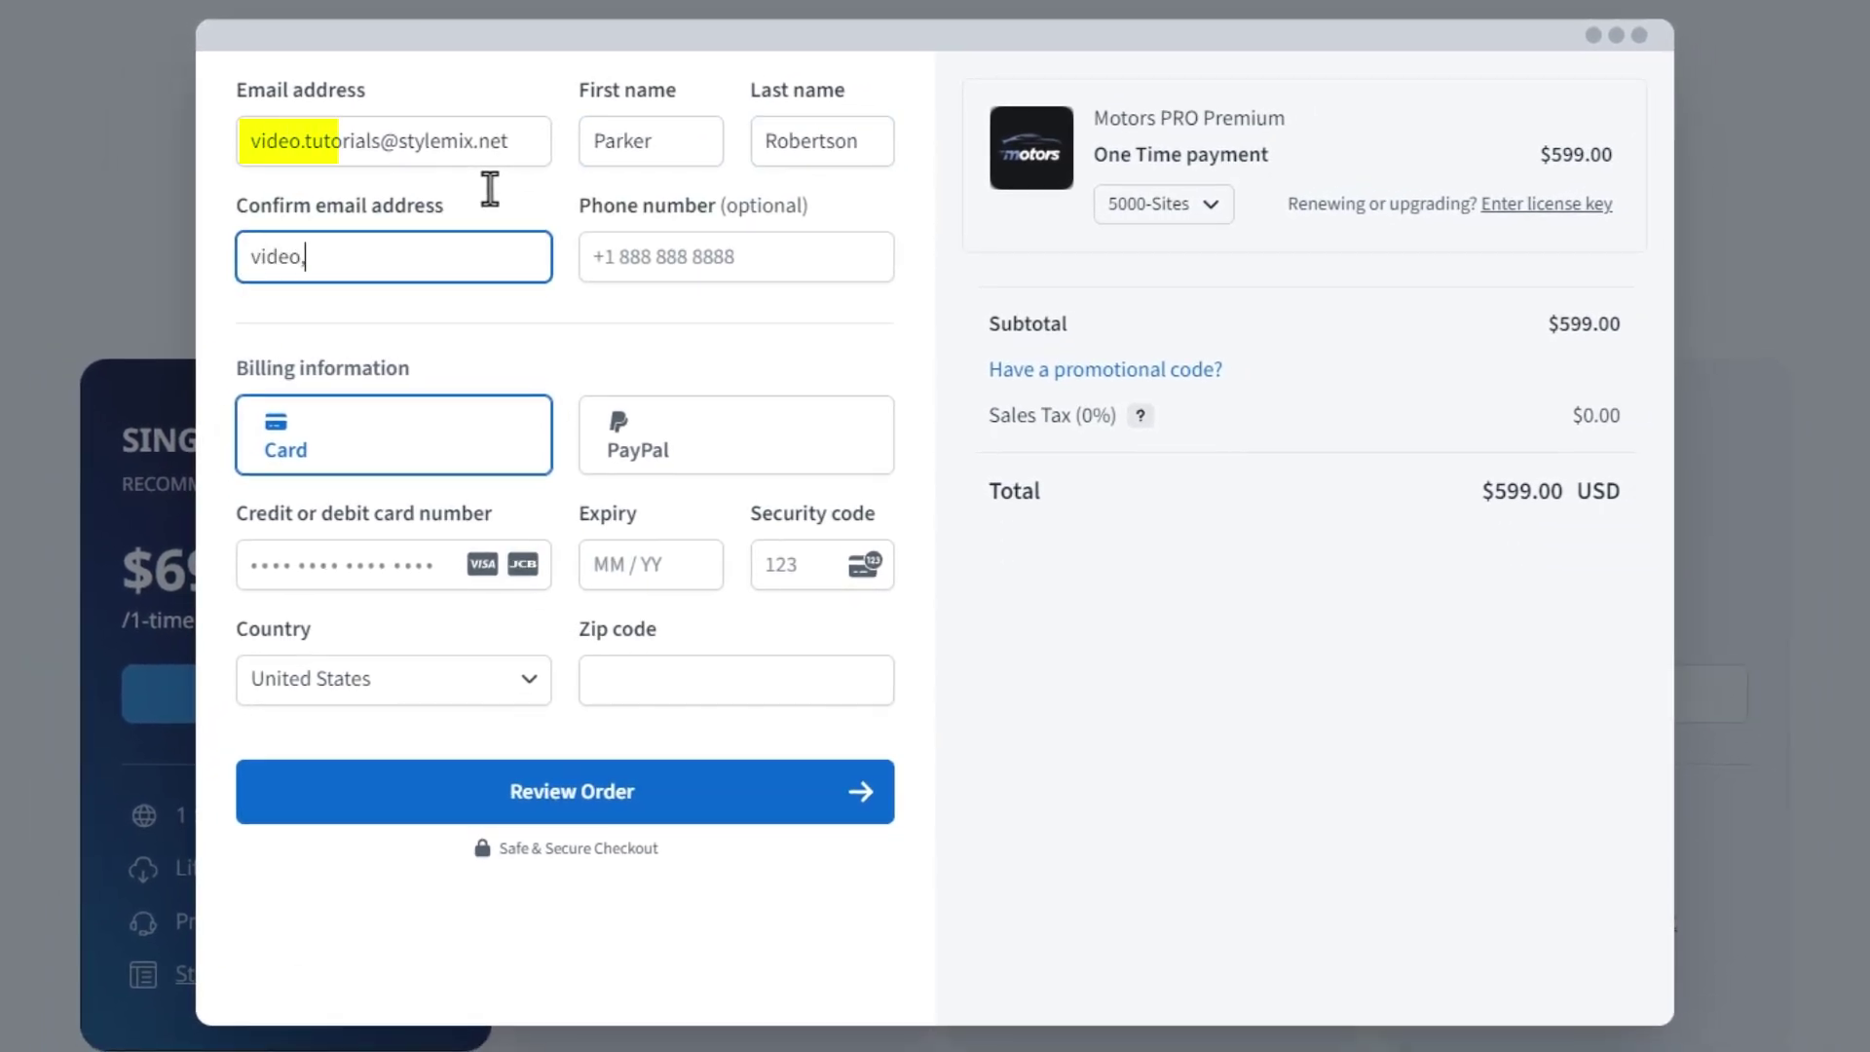
key(Tab)
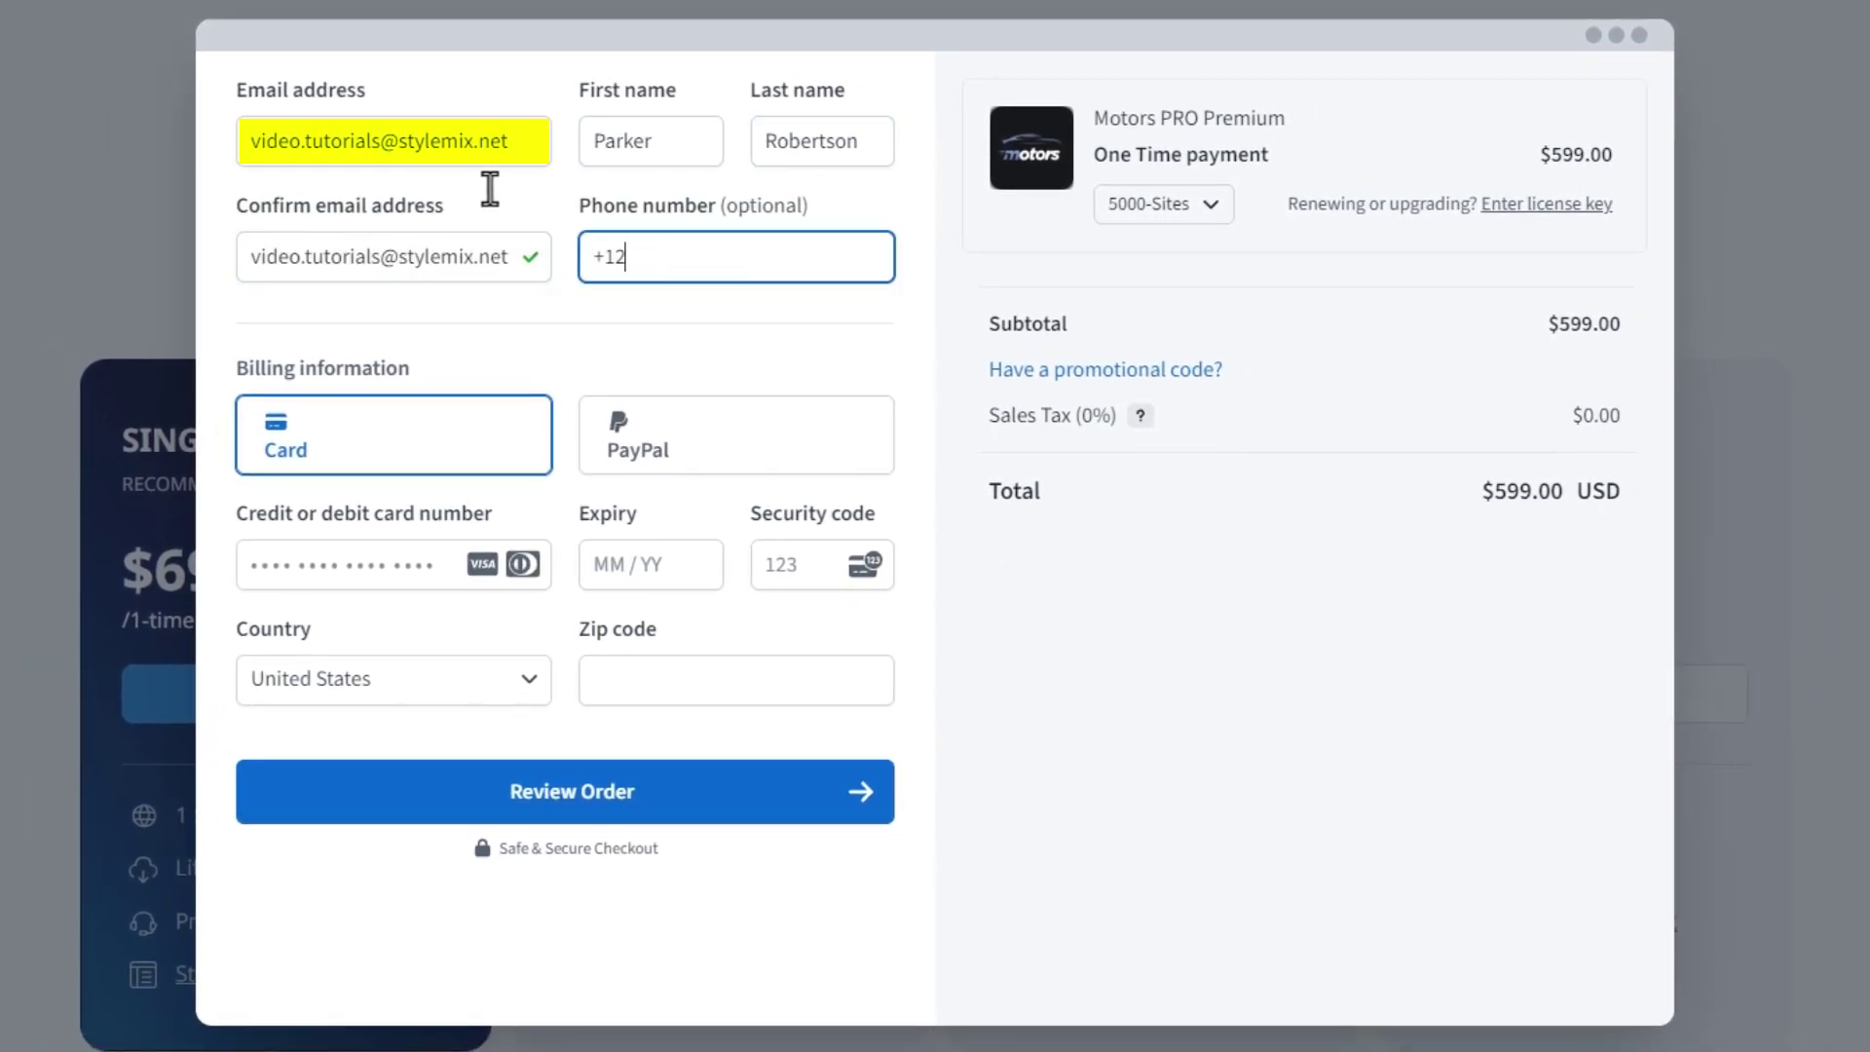
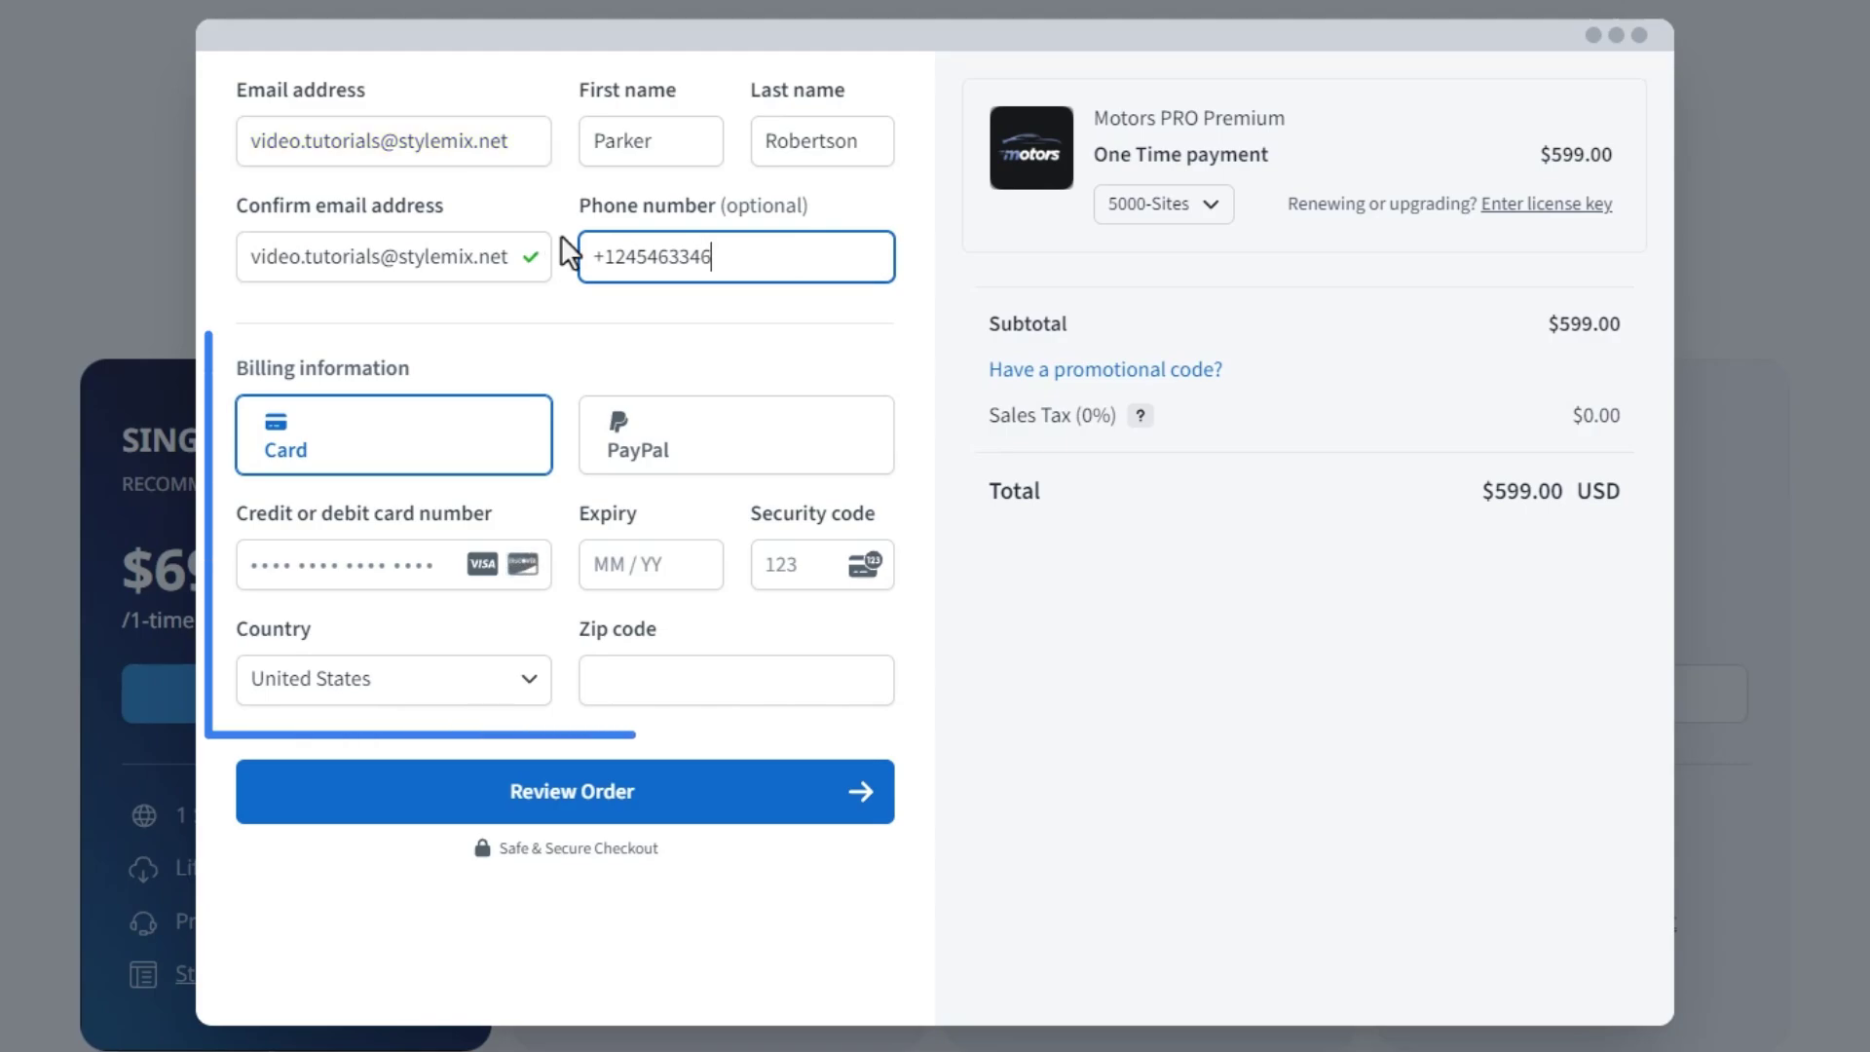
click(634, 322)
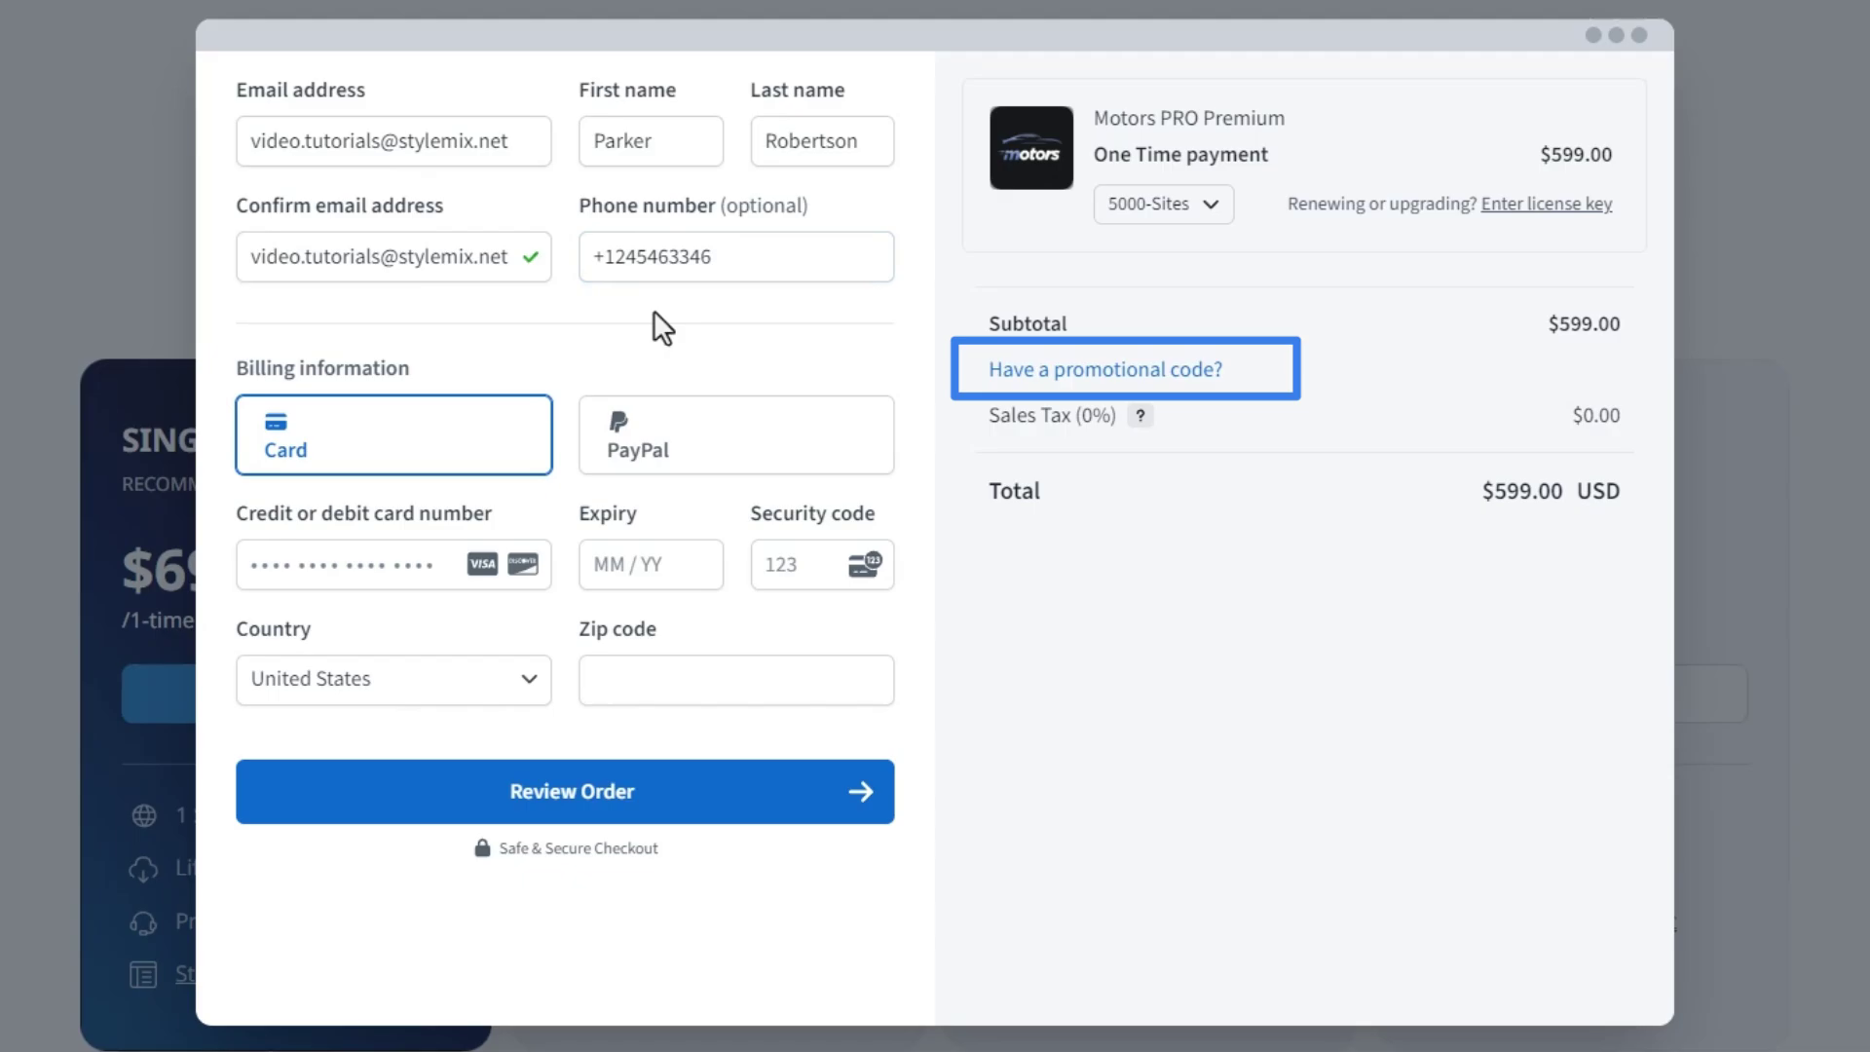
- Paste and apply the promotional code, bringing the checkout total to $0.00 USD
click(1068, 387)
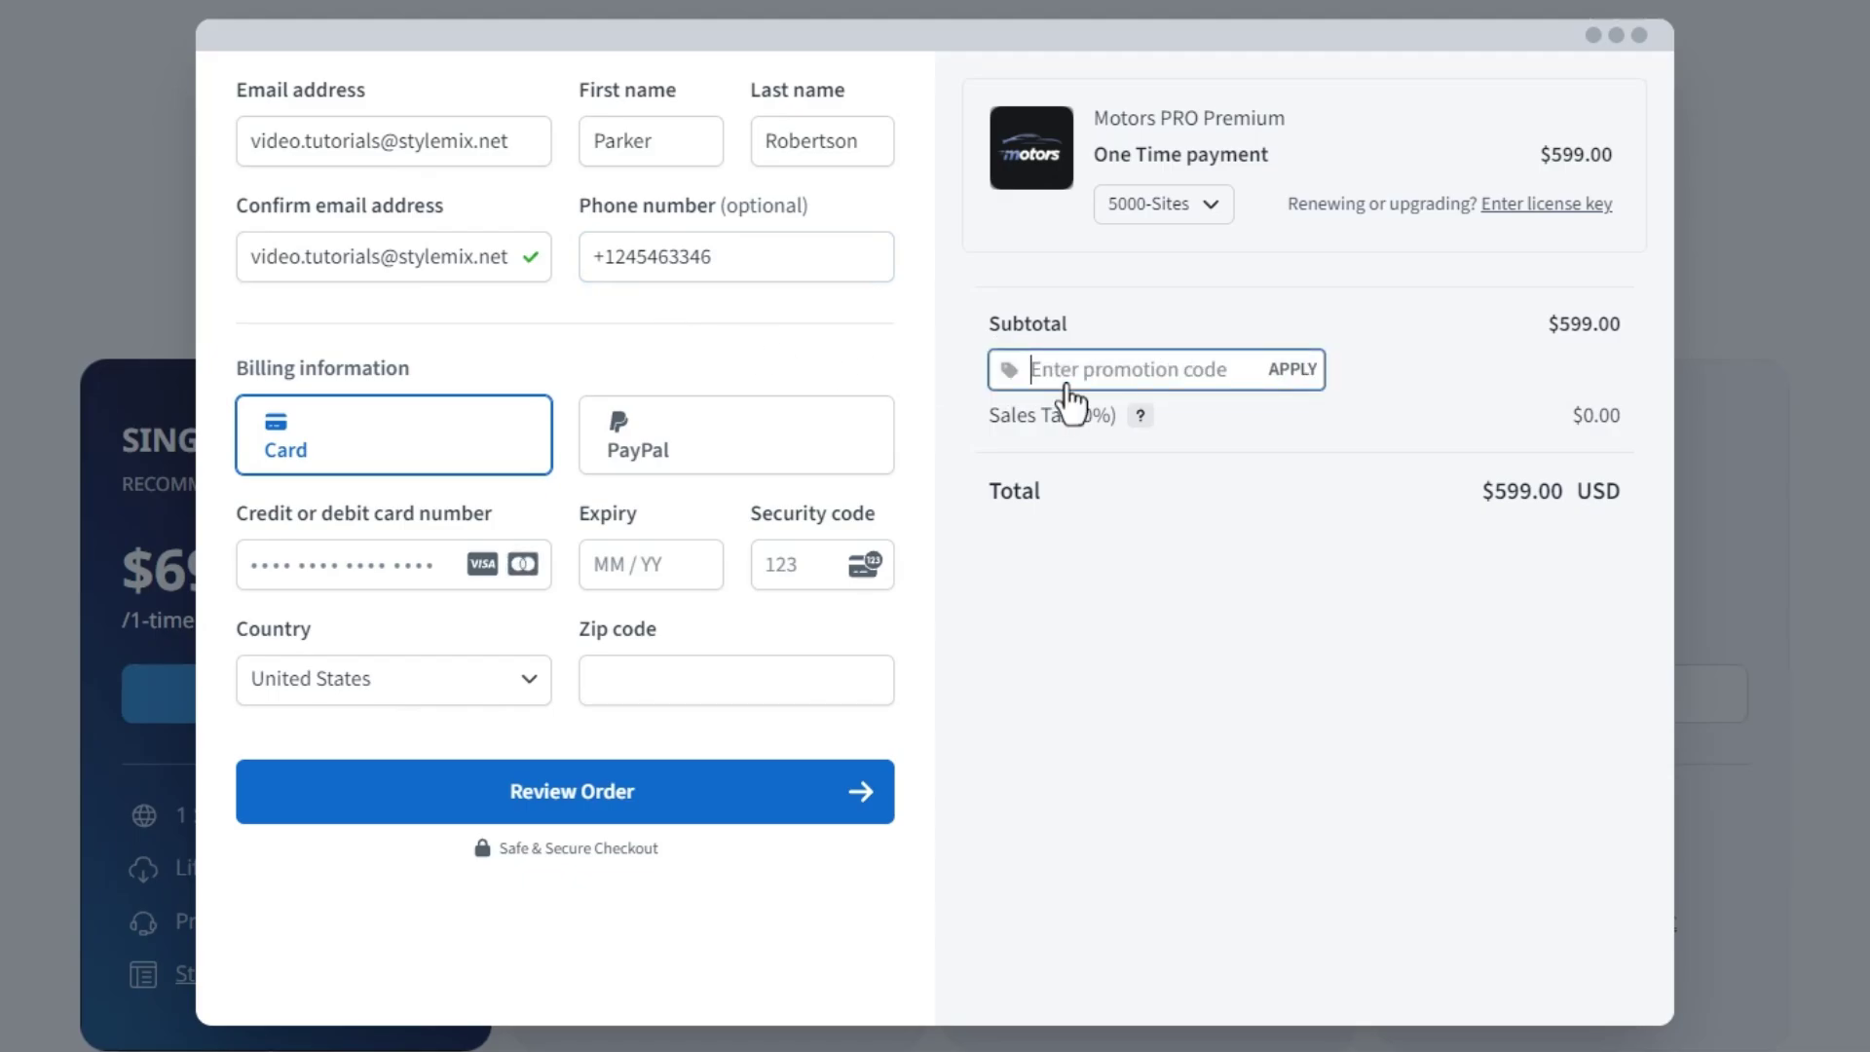
key(ctrl+v)
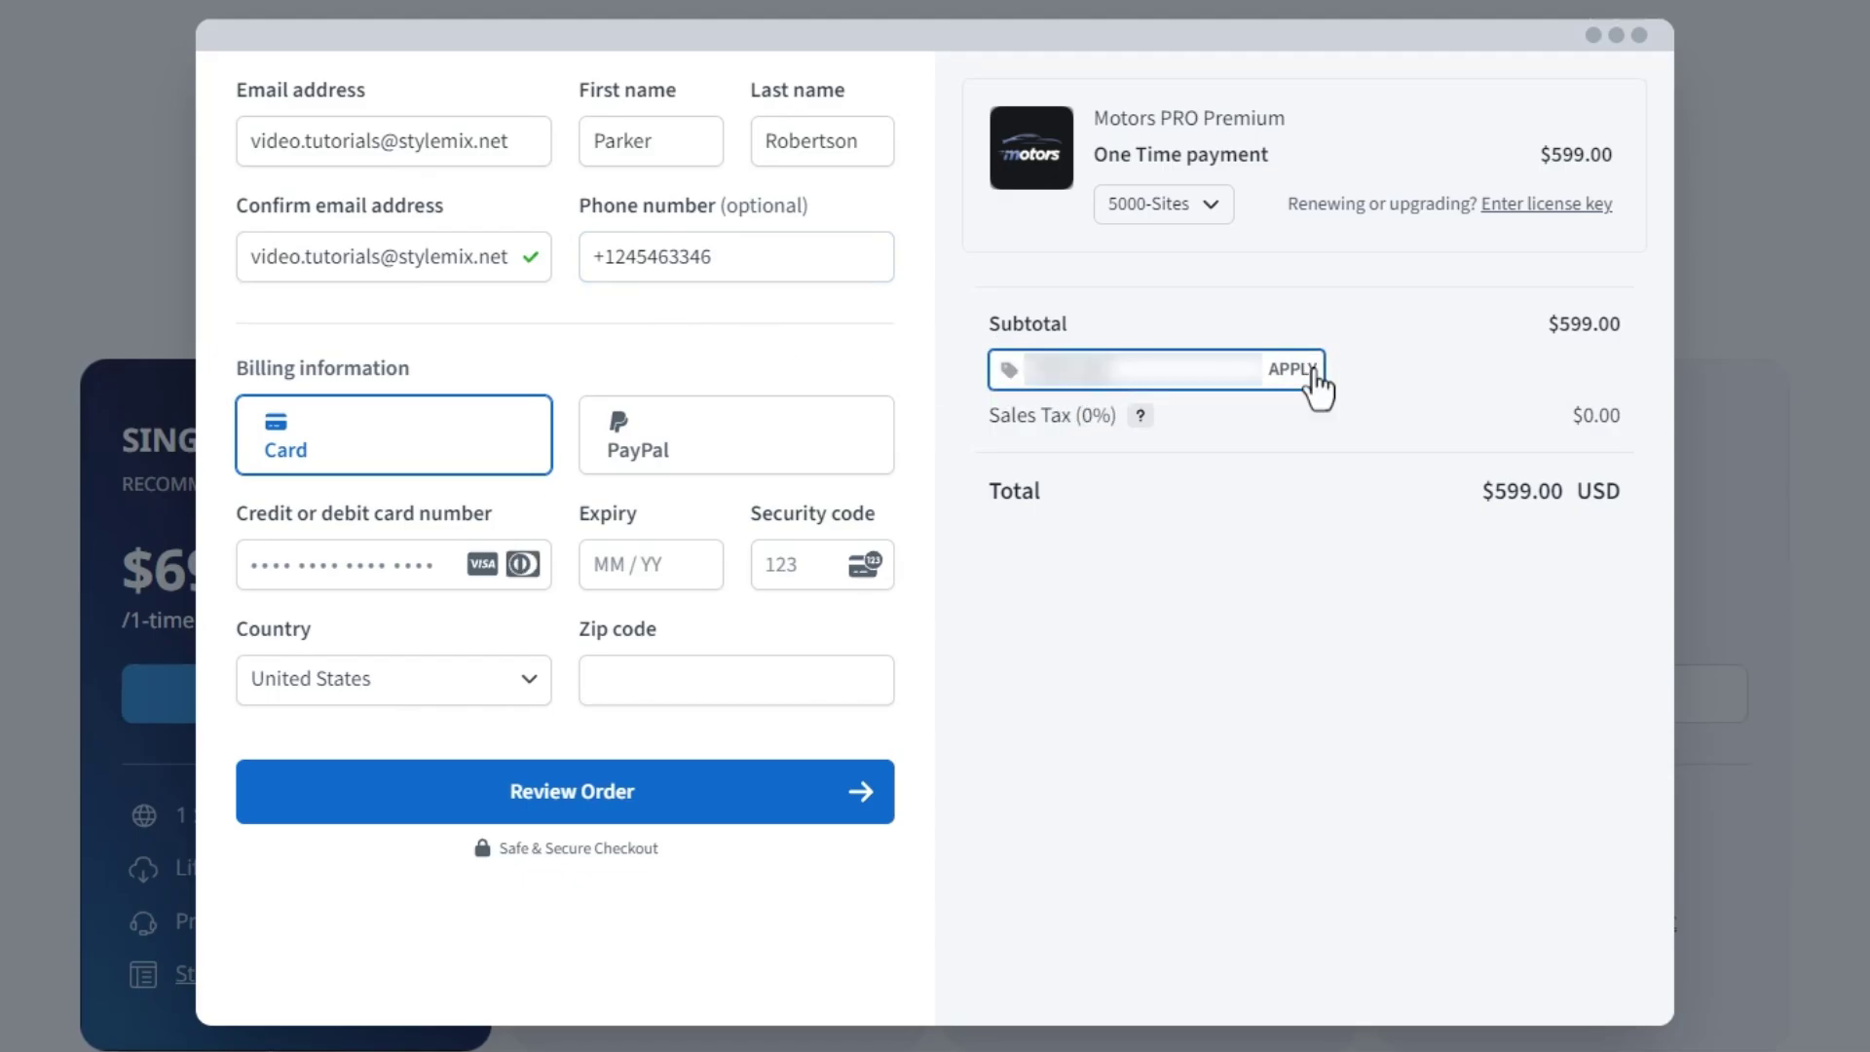
click(1294, 373)
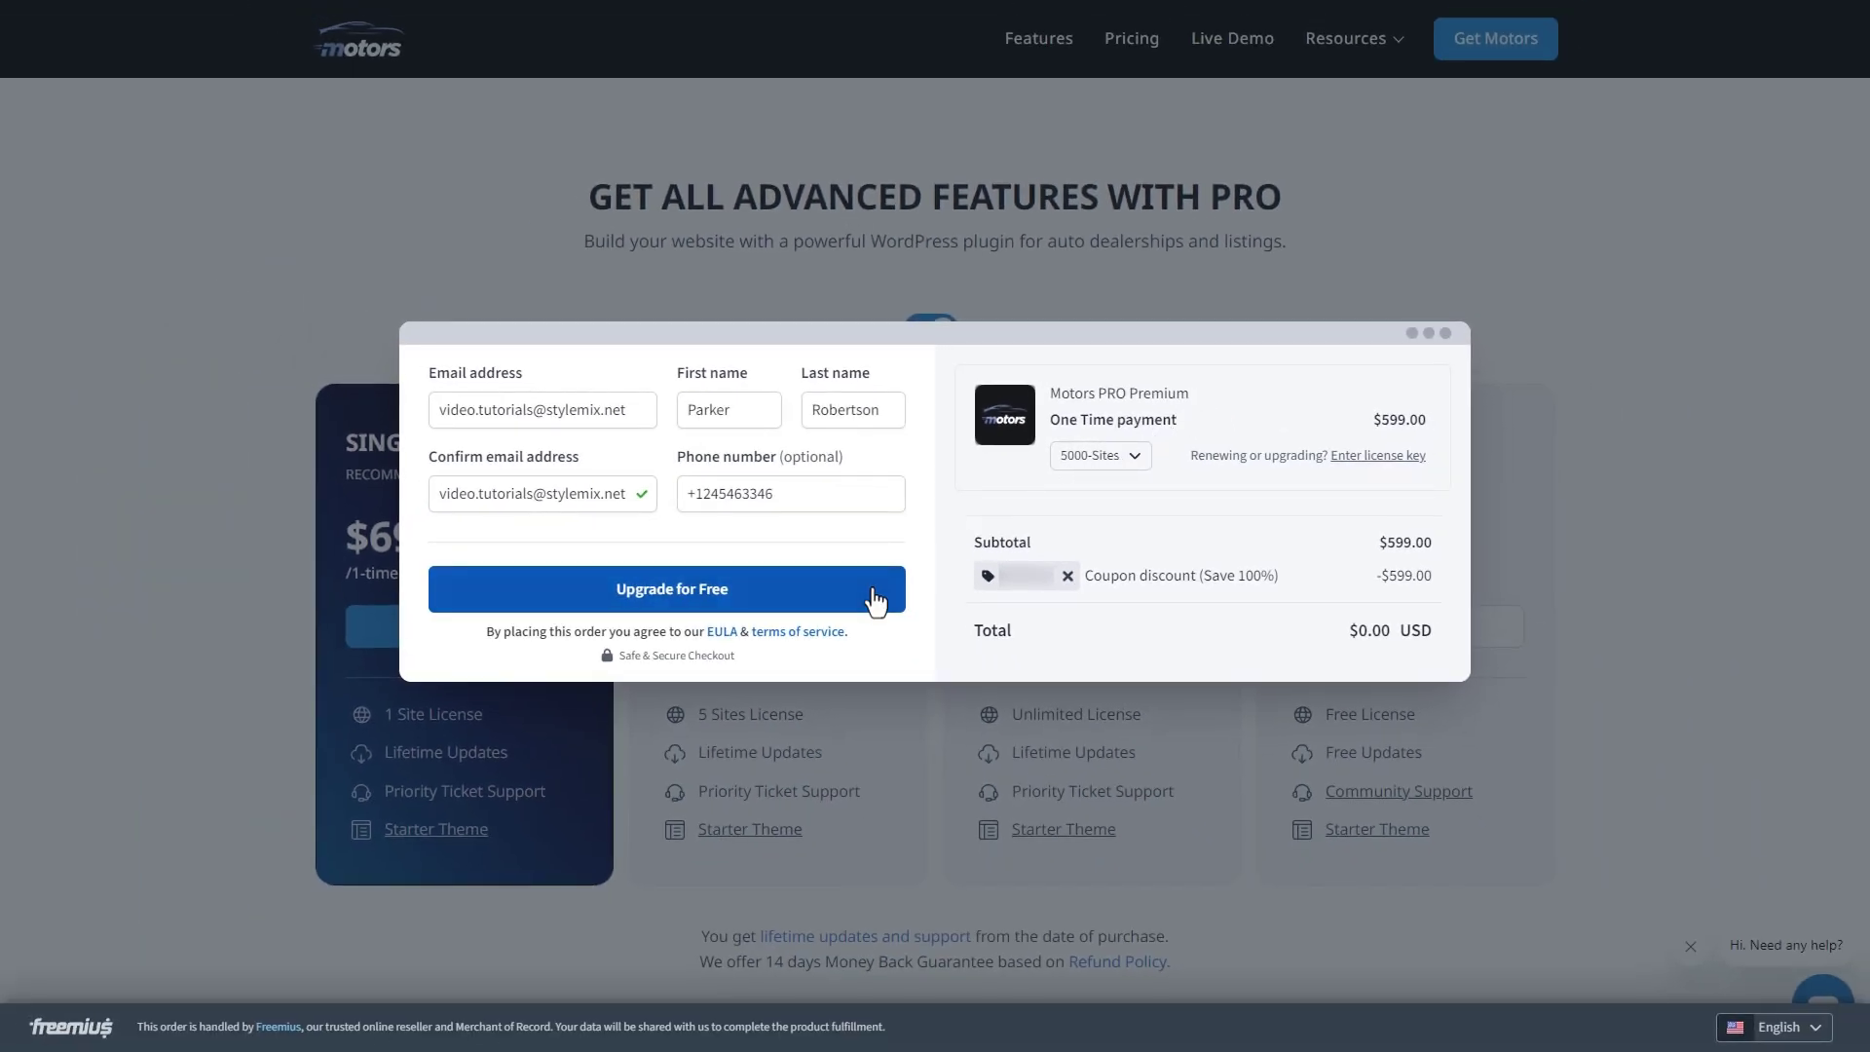
- Place the free Motors PRO Premium order and dismiss the Purchase was successful dialog
click(875, 601)
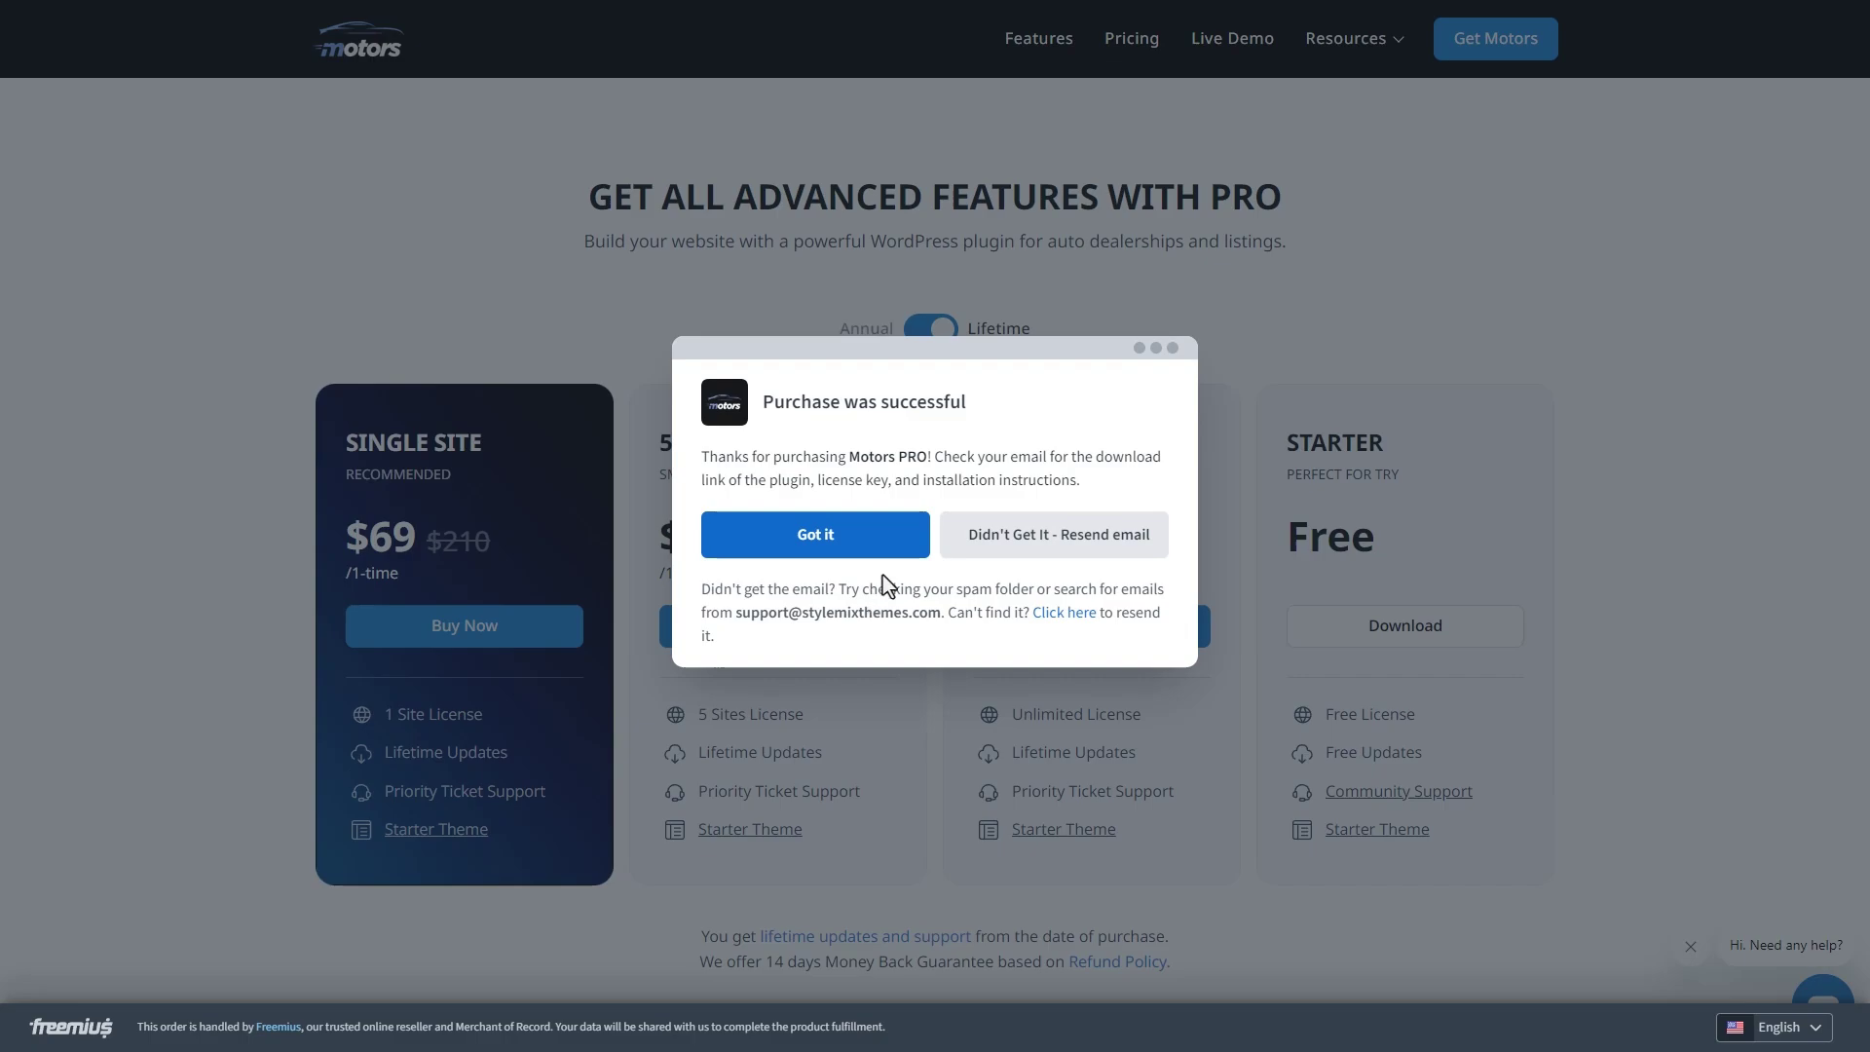
click(888, 551)
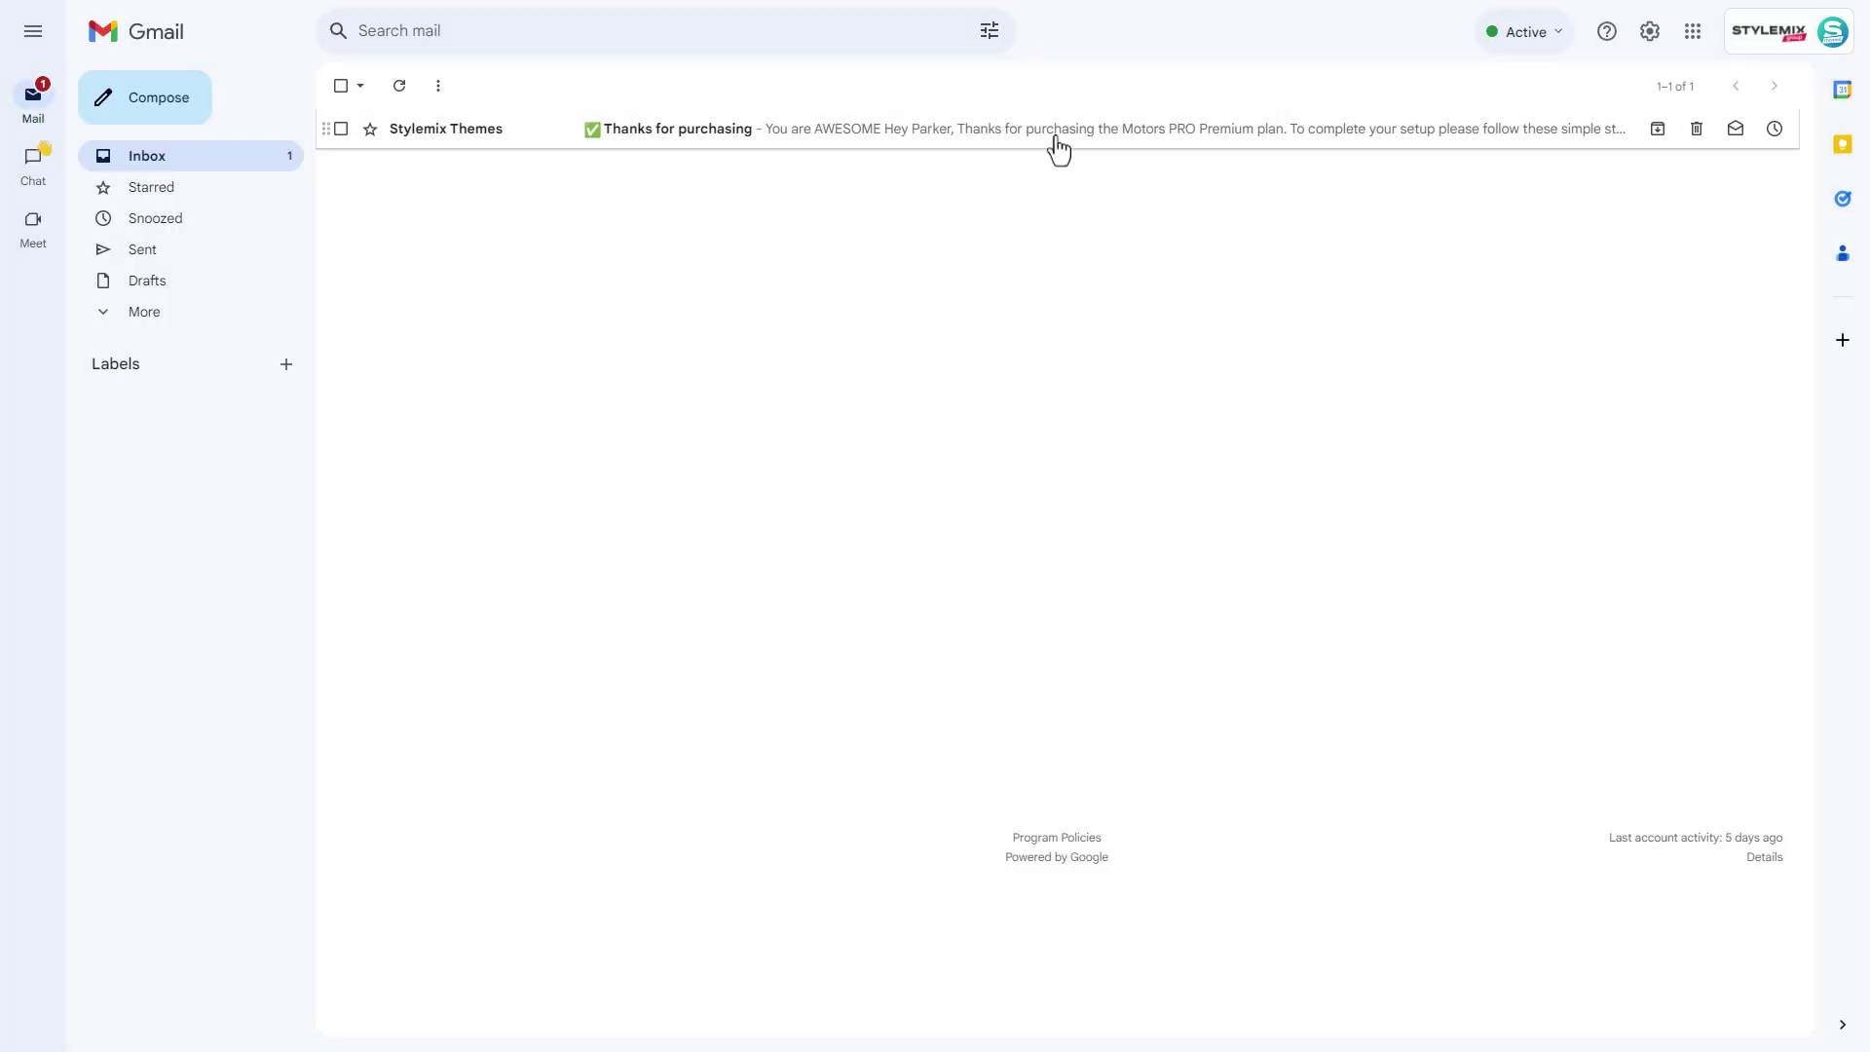
- Read the Stylemix Themes Thanks for purchasing email, then check the empty Spam folder
click(1058, 130)
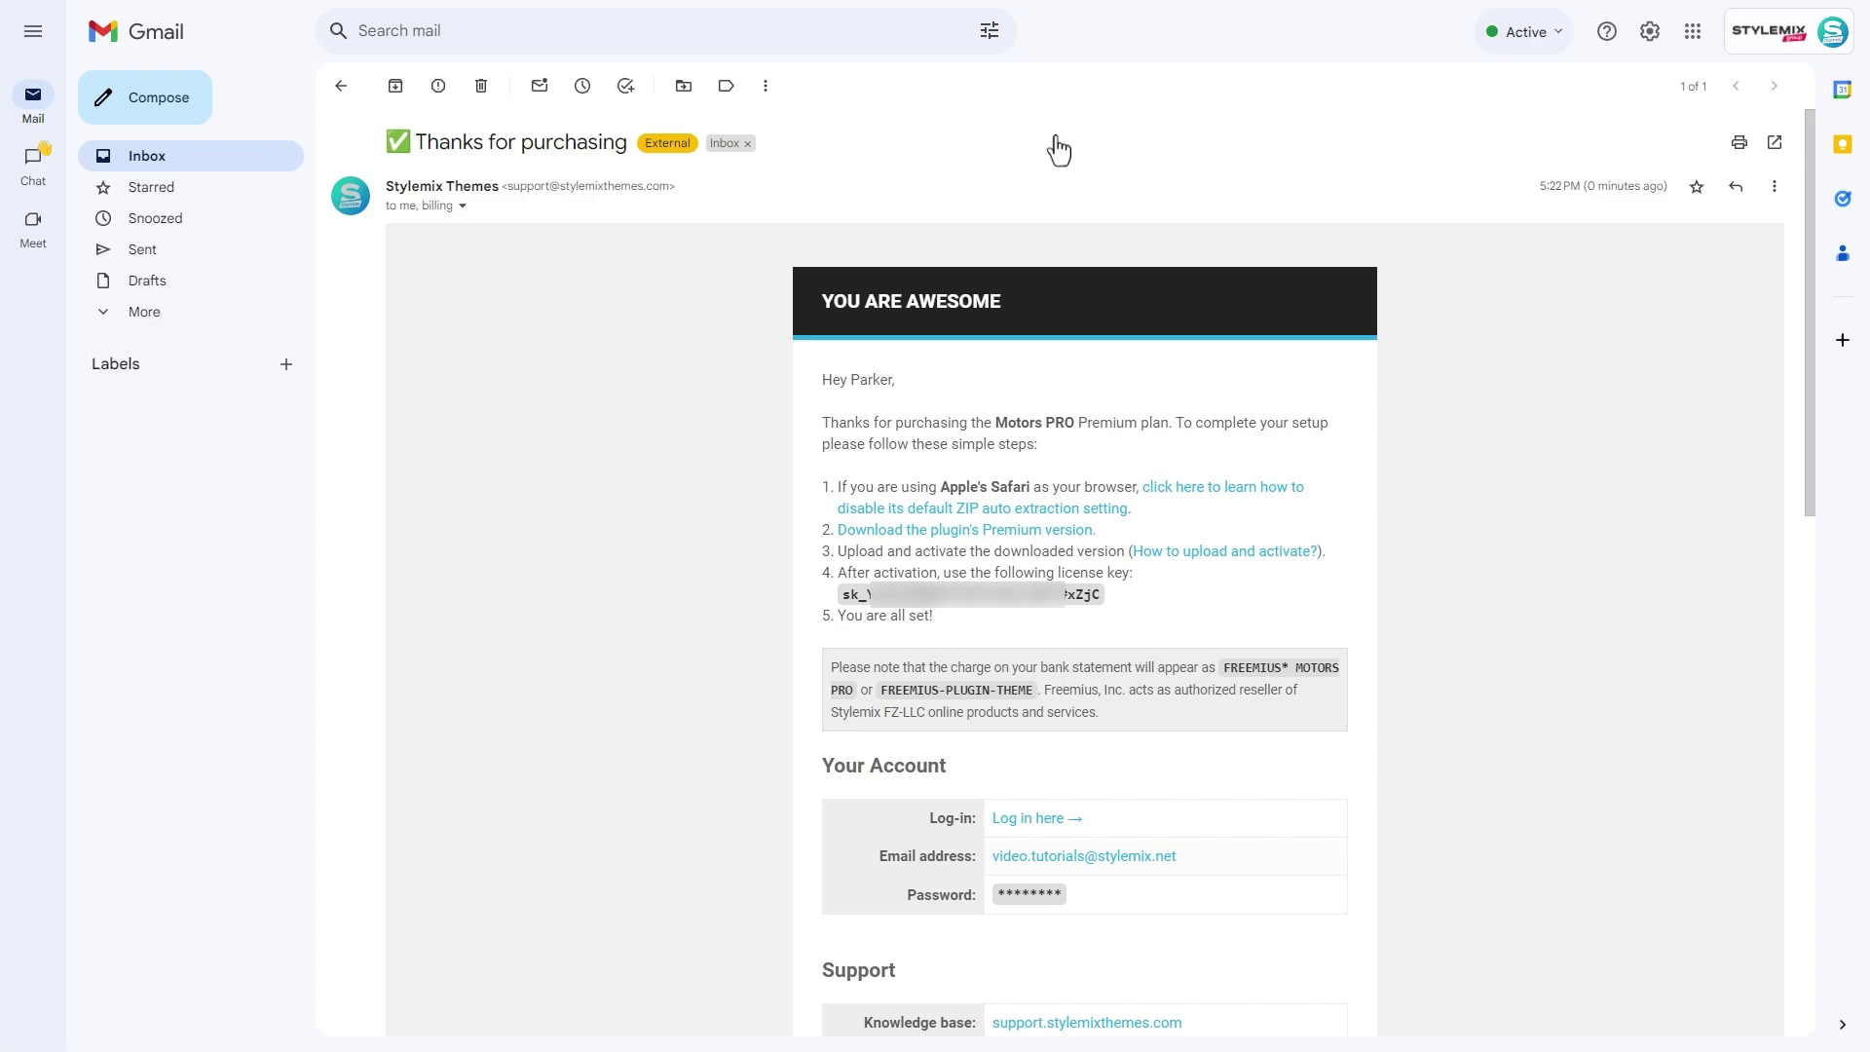
scroll(1058, 149, down, 2)
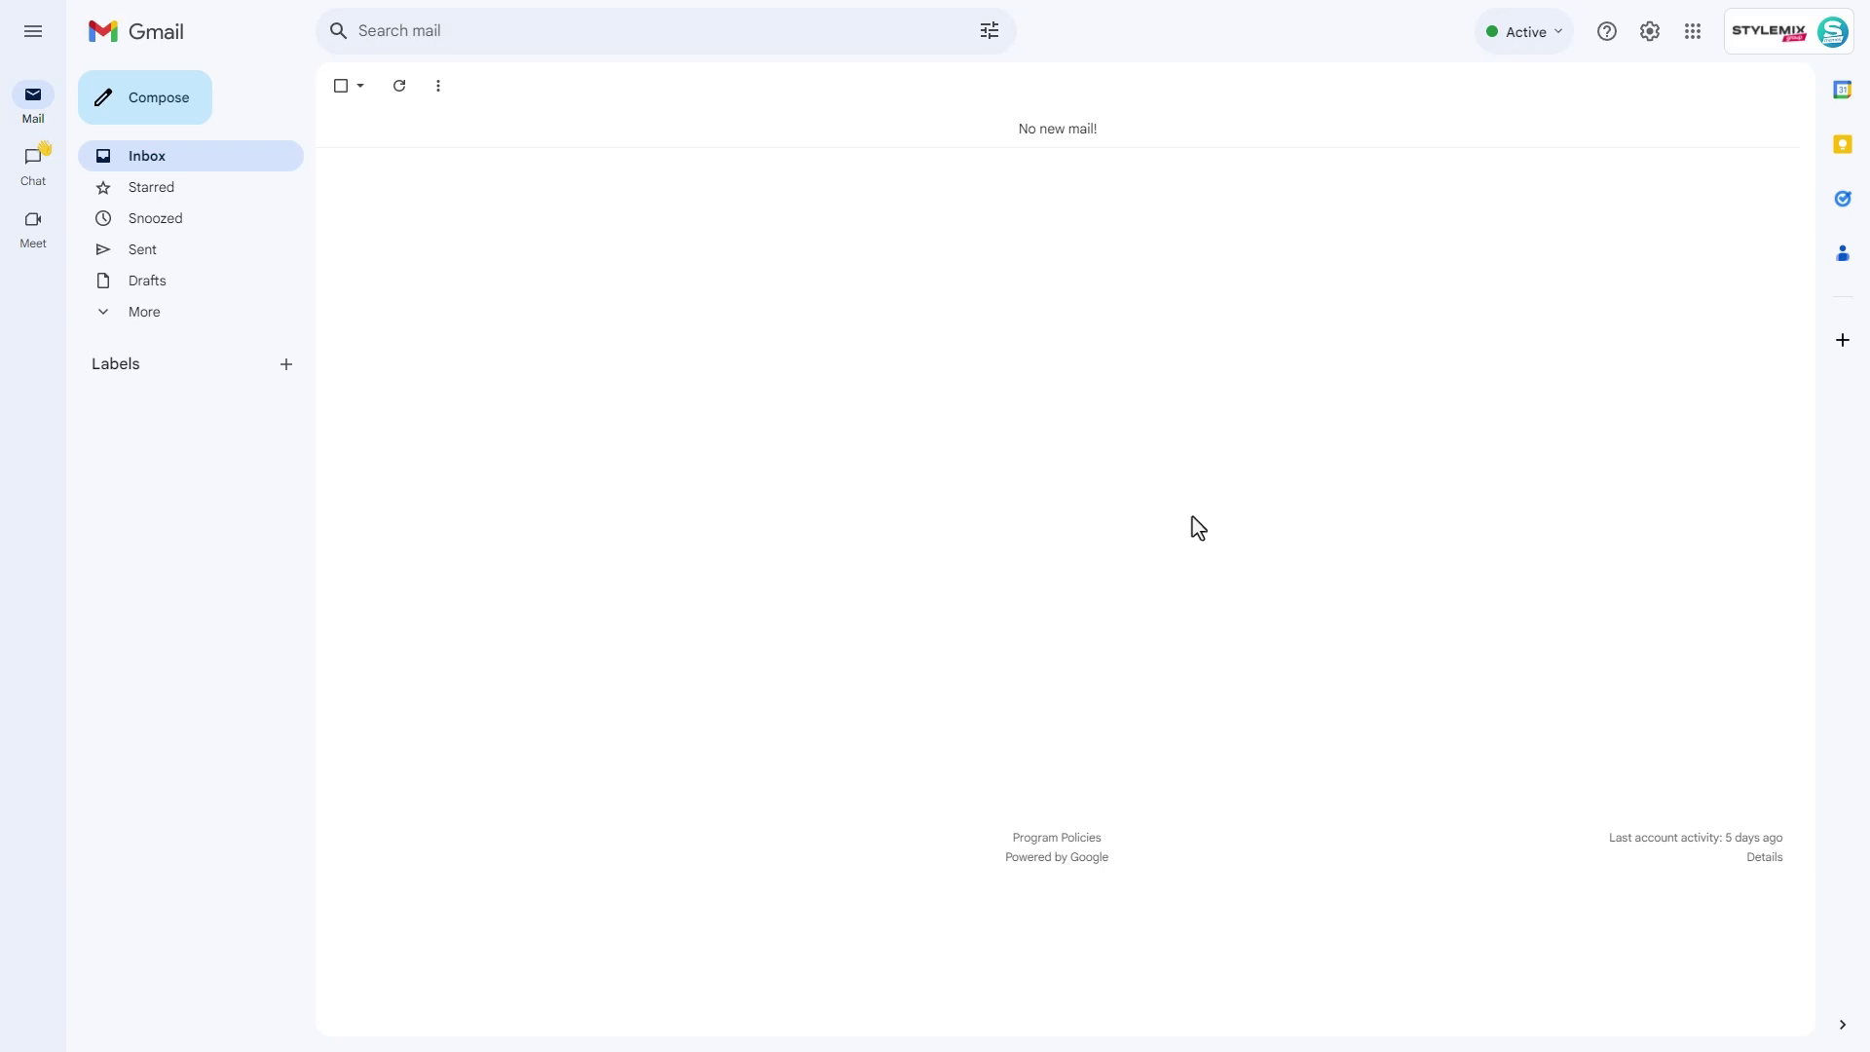
click(288, 317)
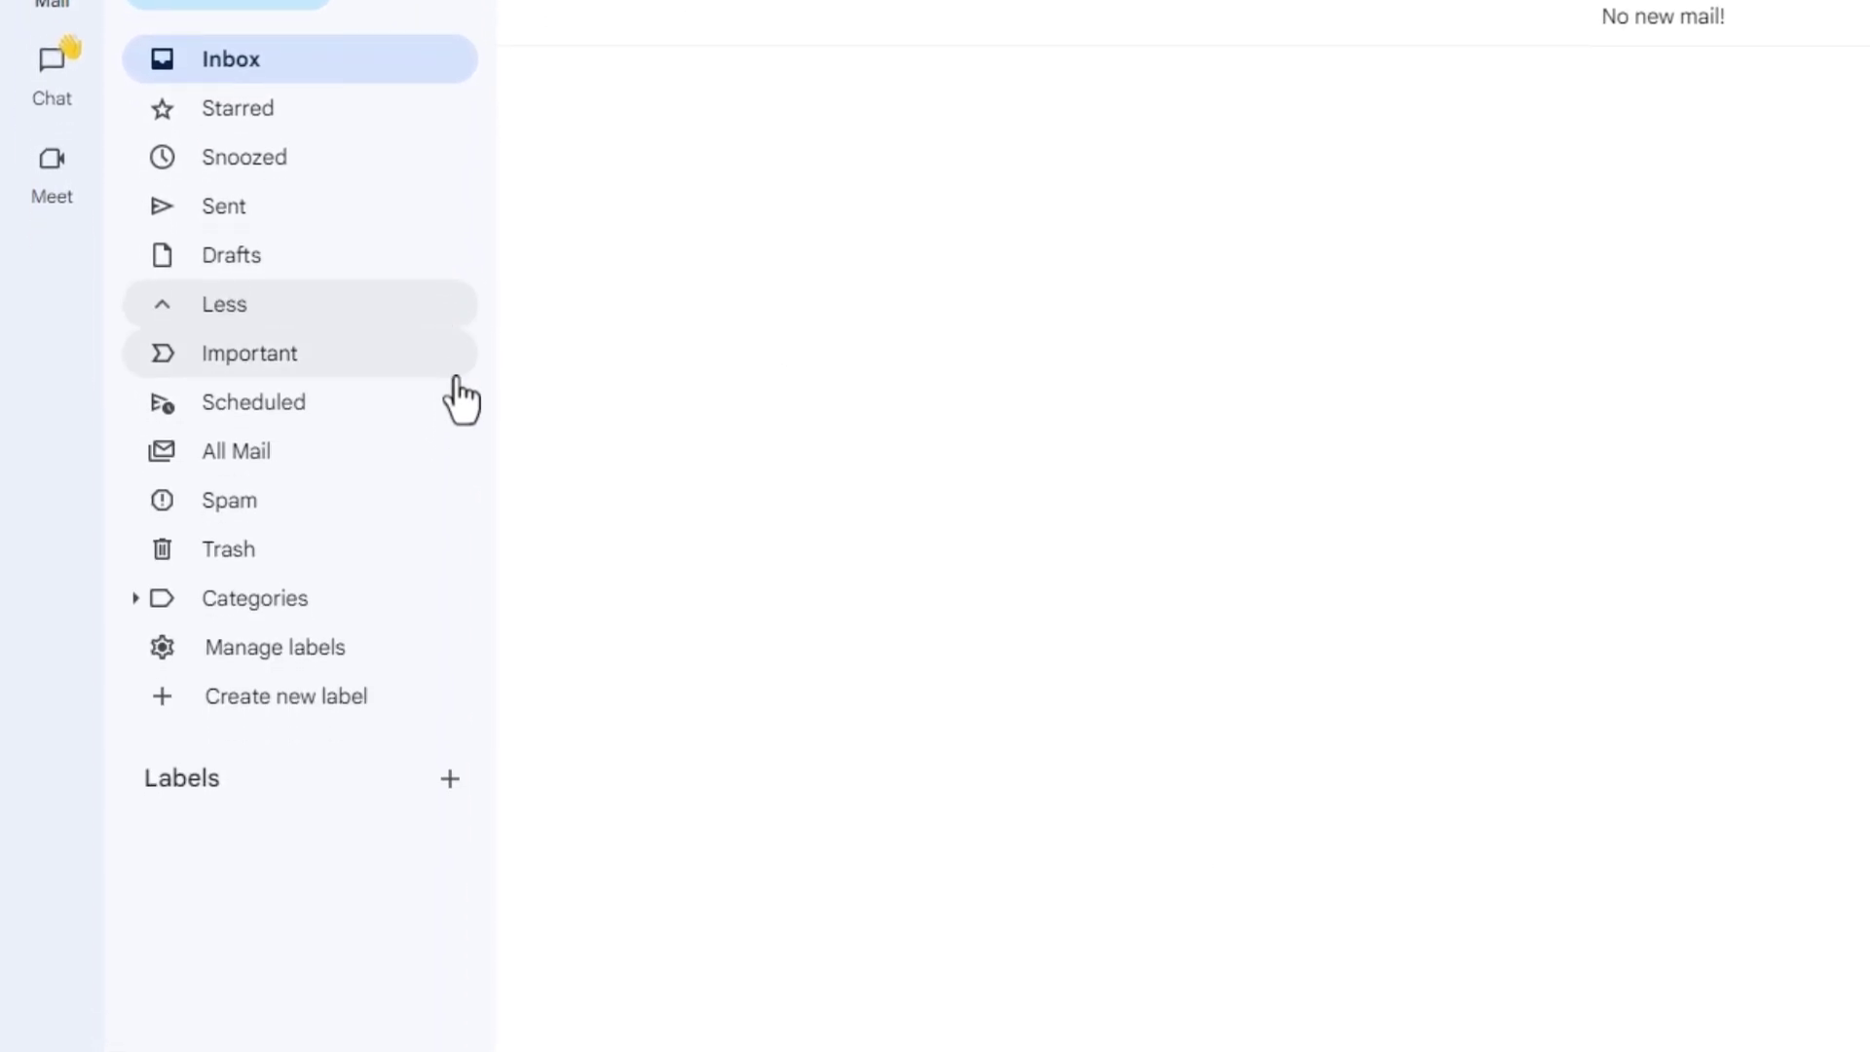
click(432, 499)
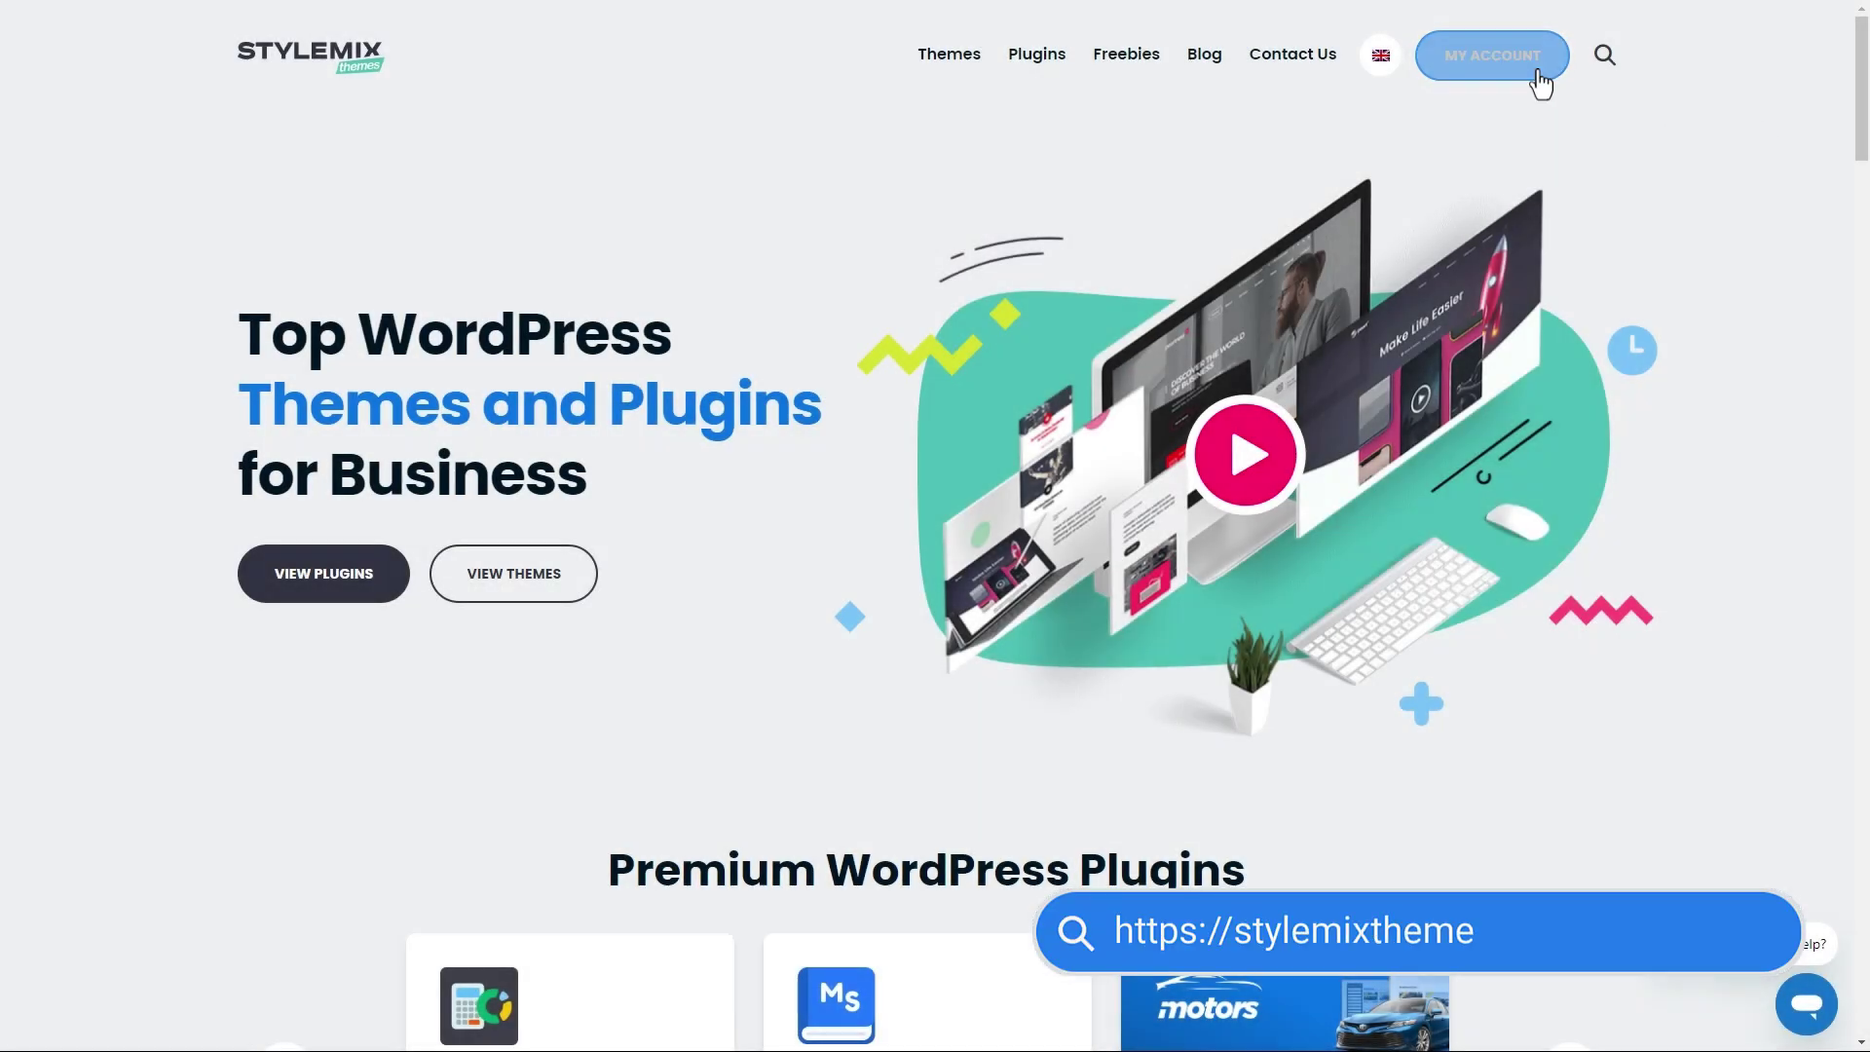
- Request a Dashboard Only password reset for the account email and open the emailed reset link
click(1538, 73)
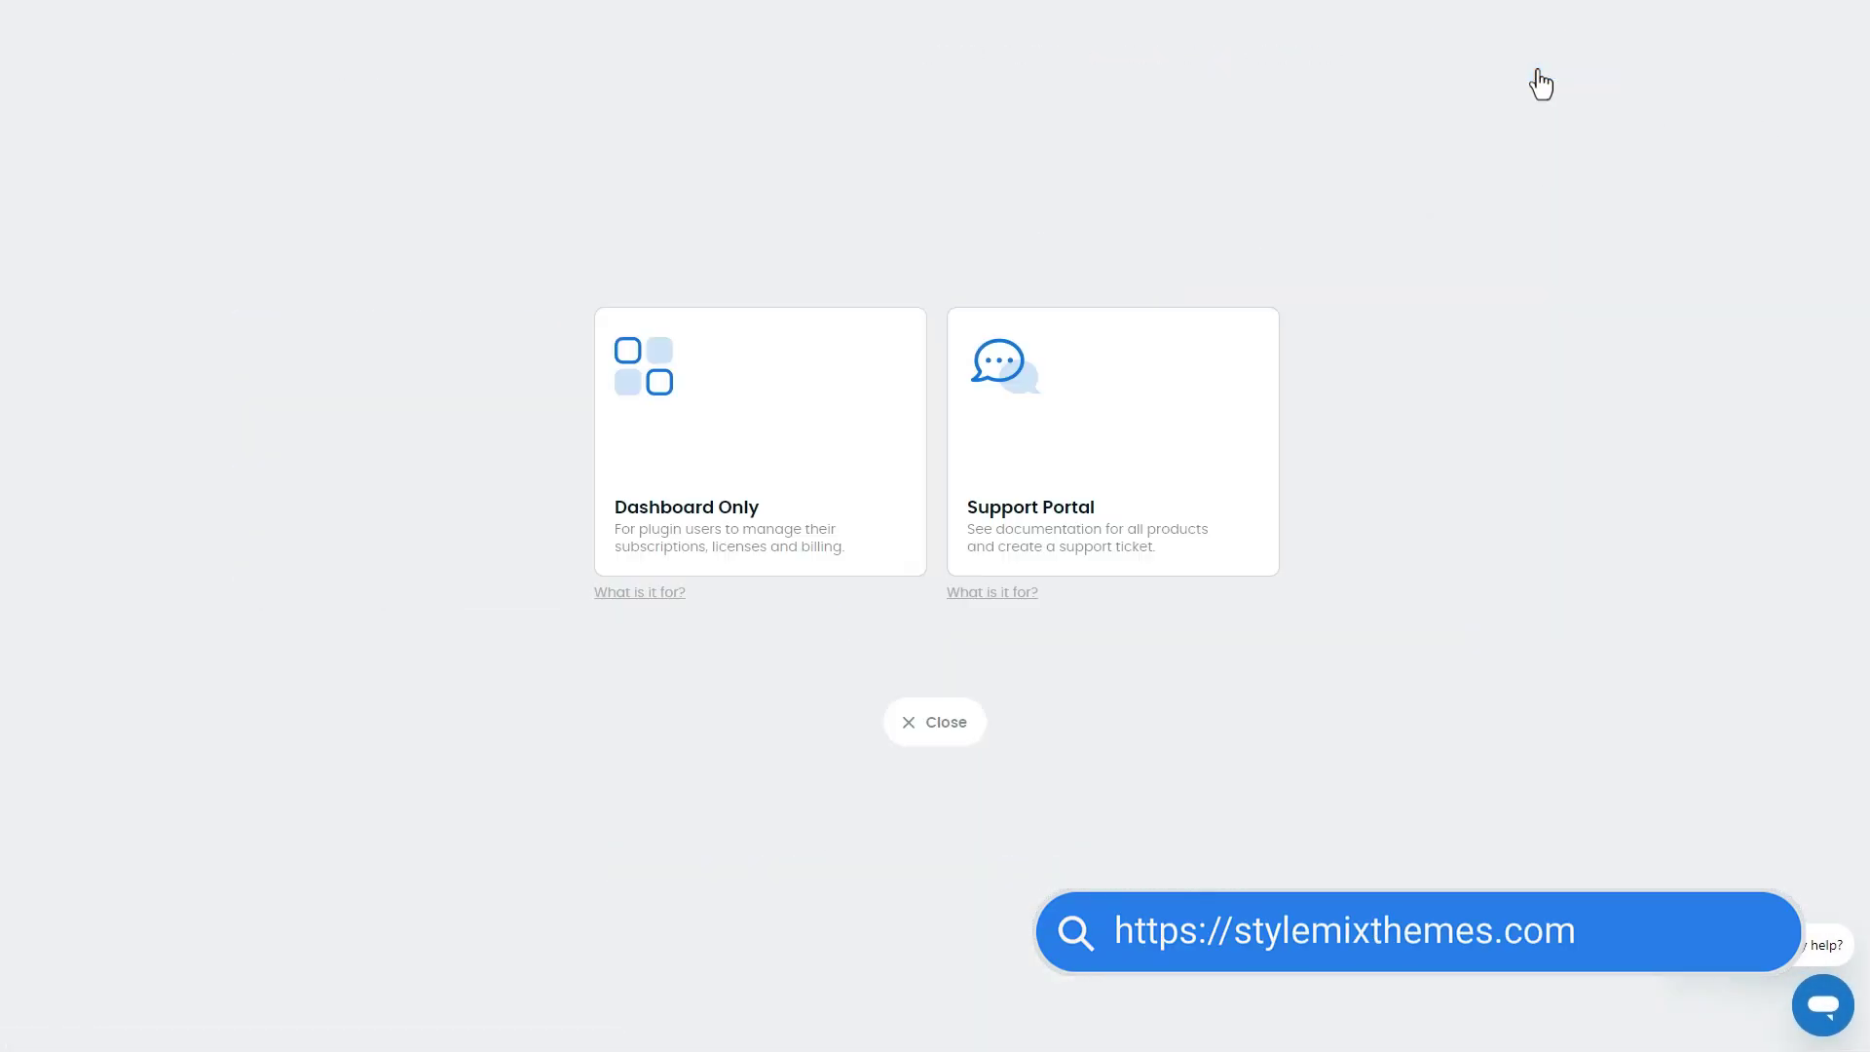
click(705, 442)
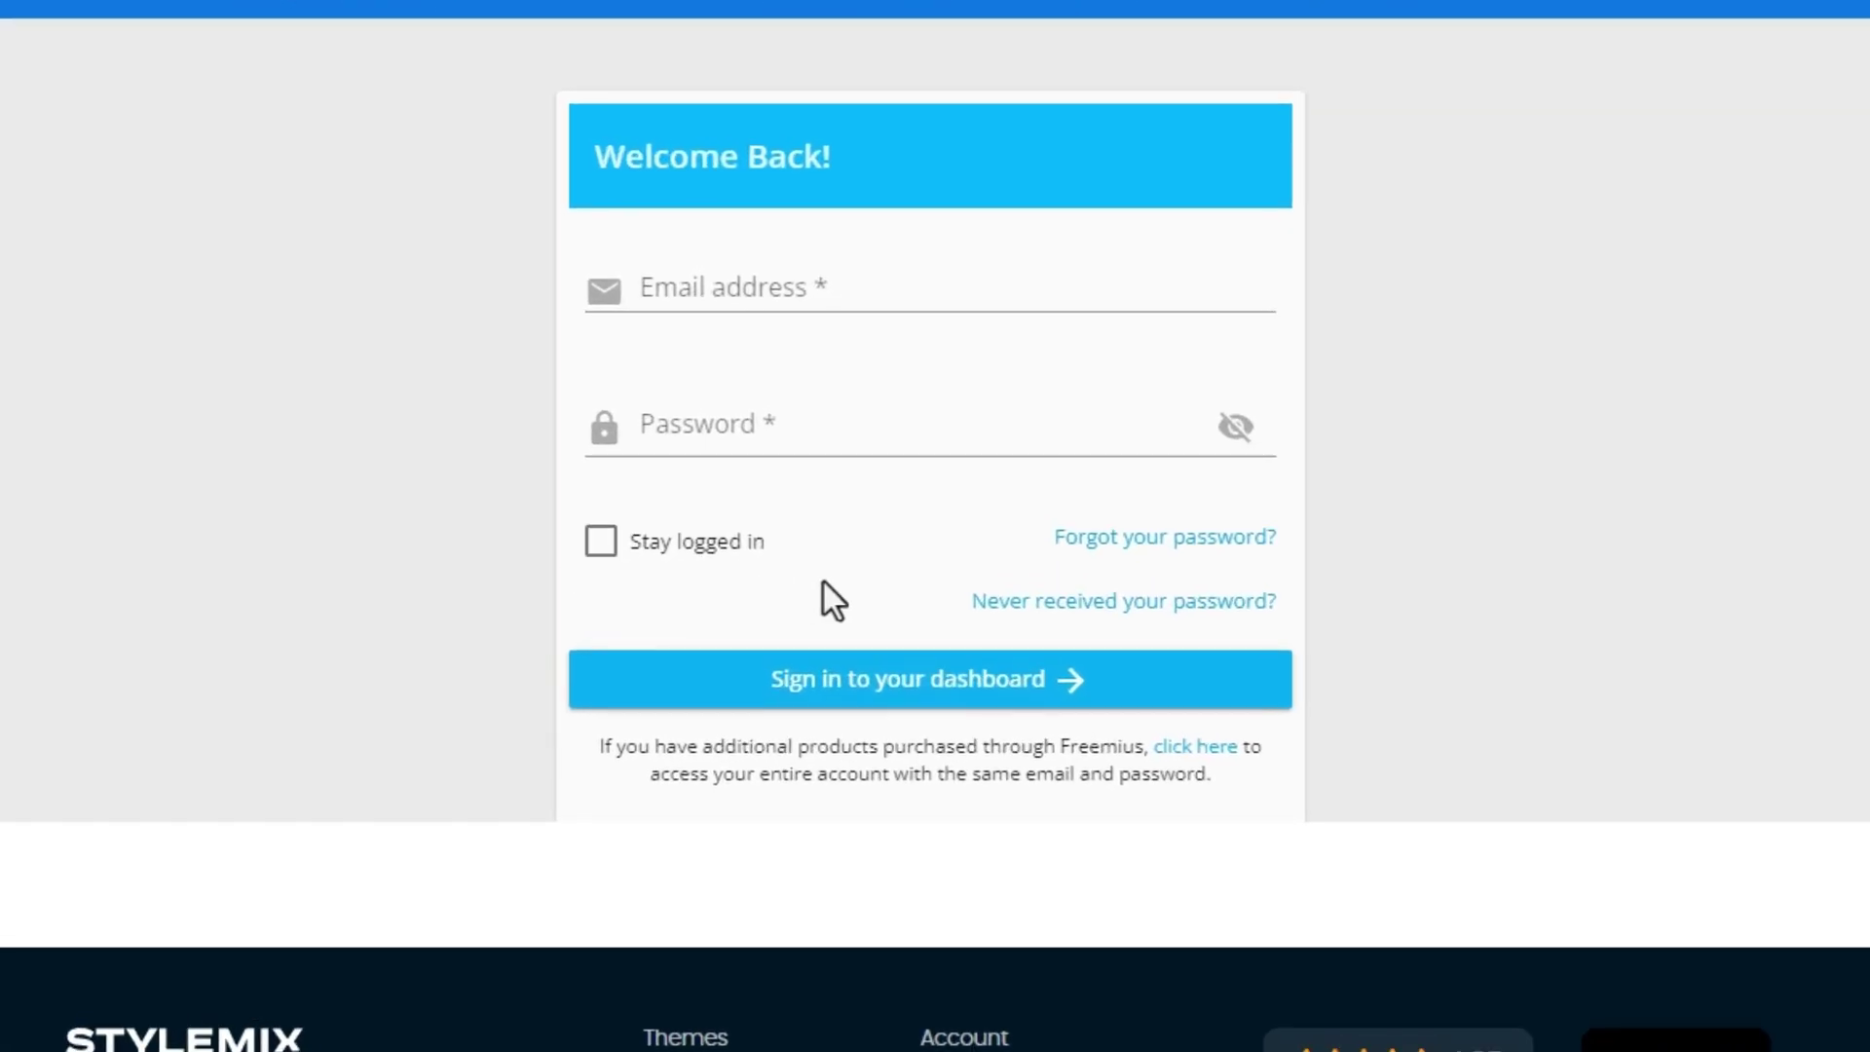
click(1013, 601)
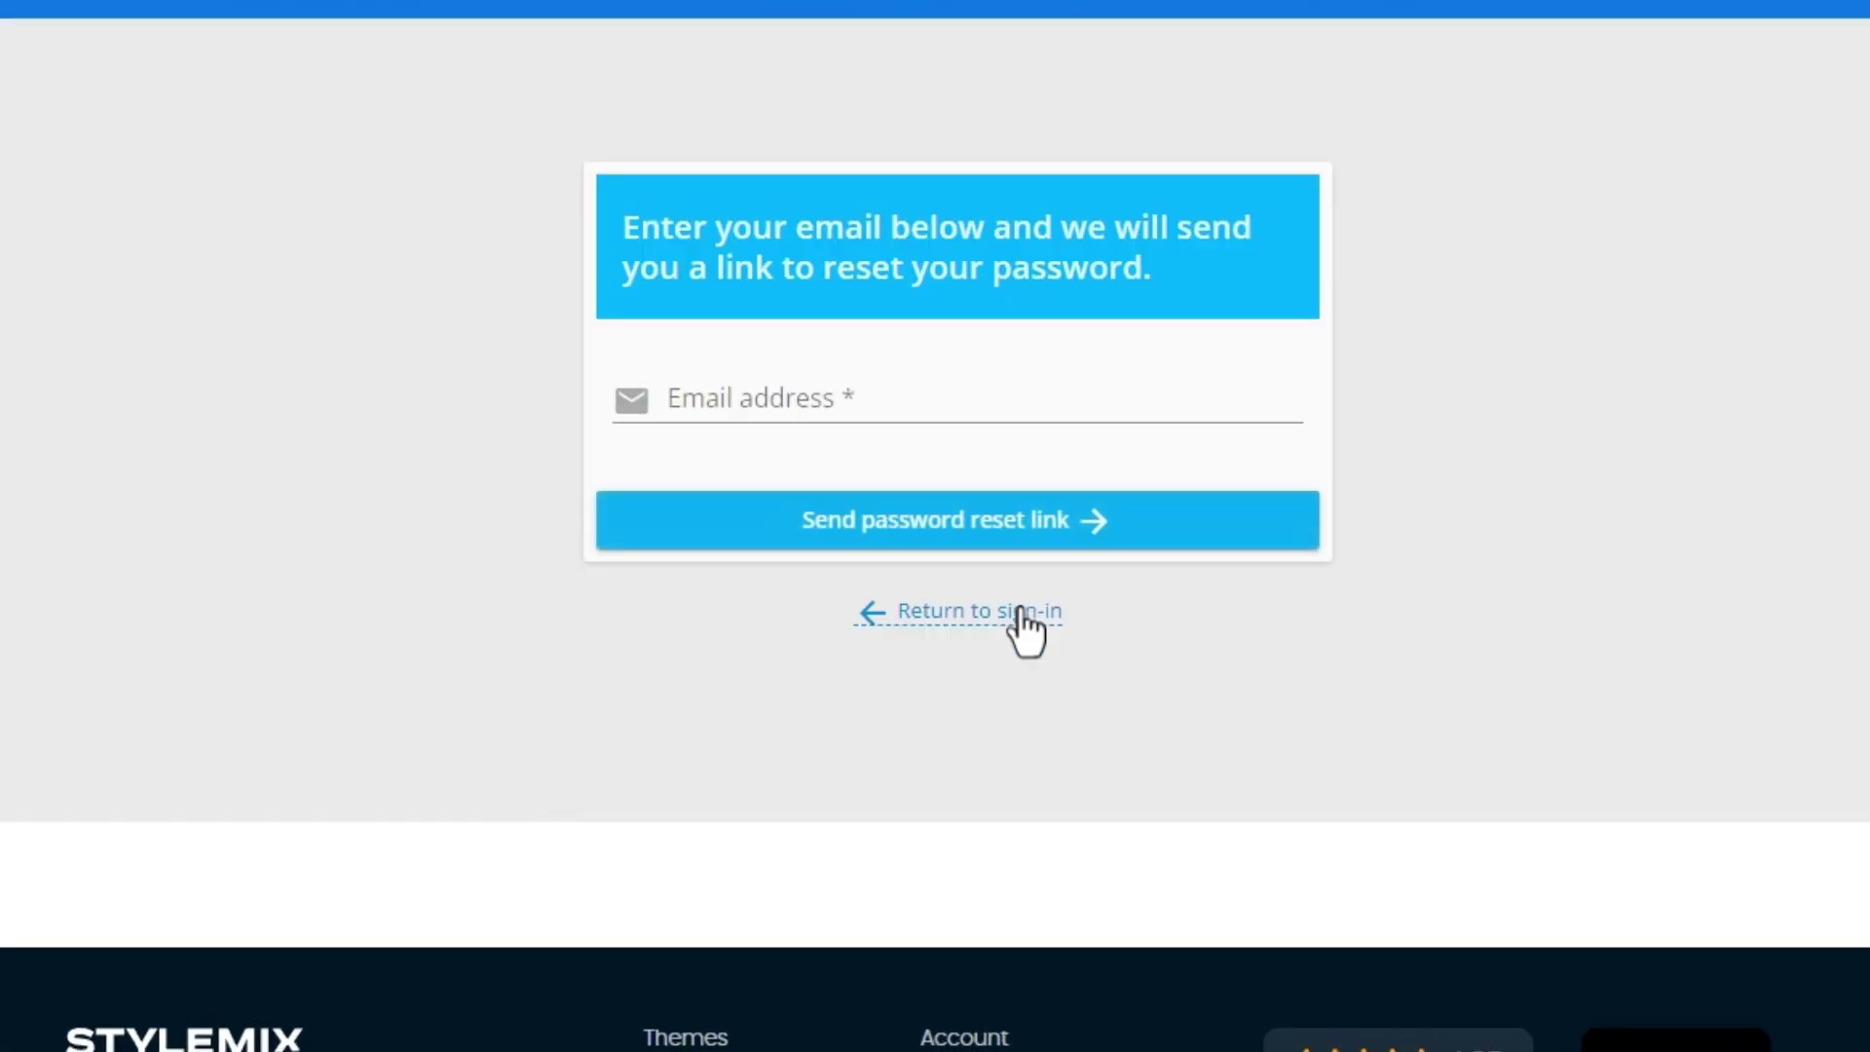
click(964, 401)
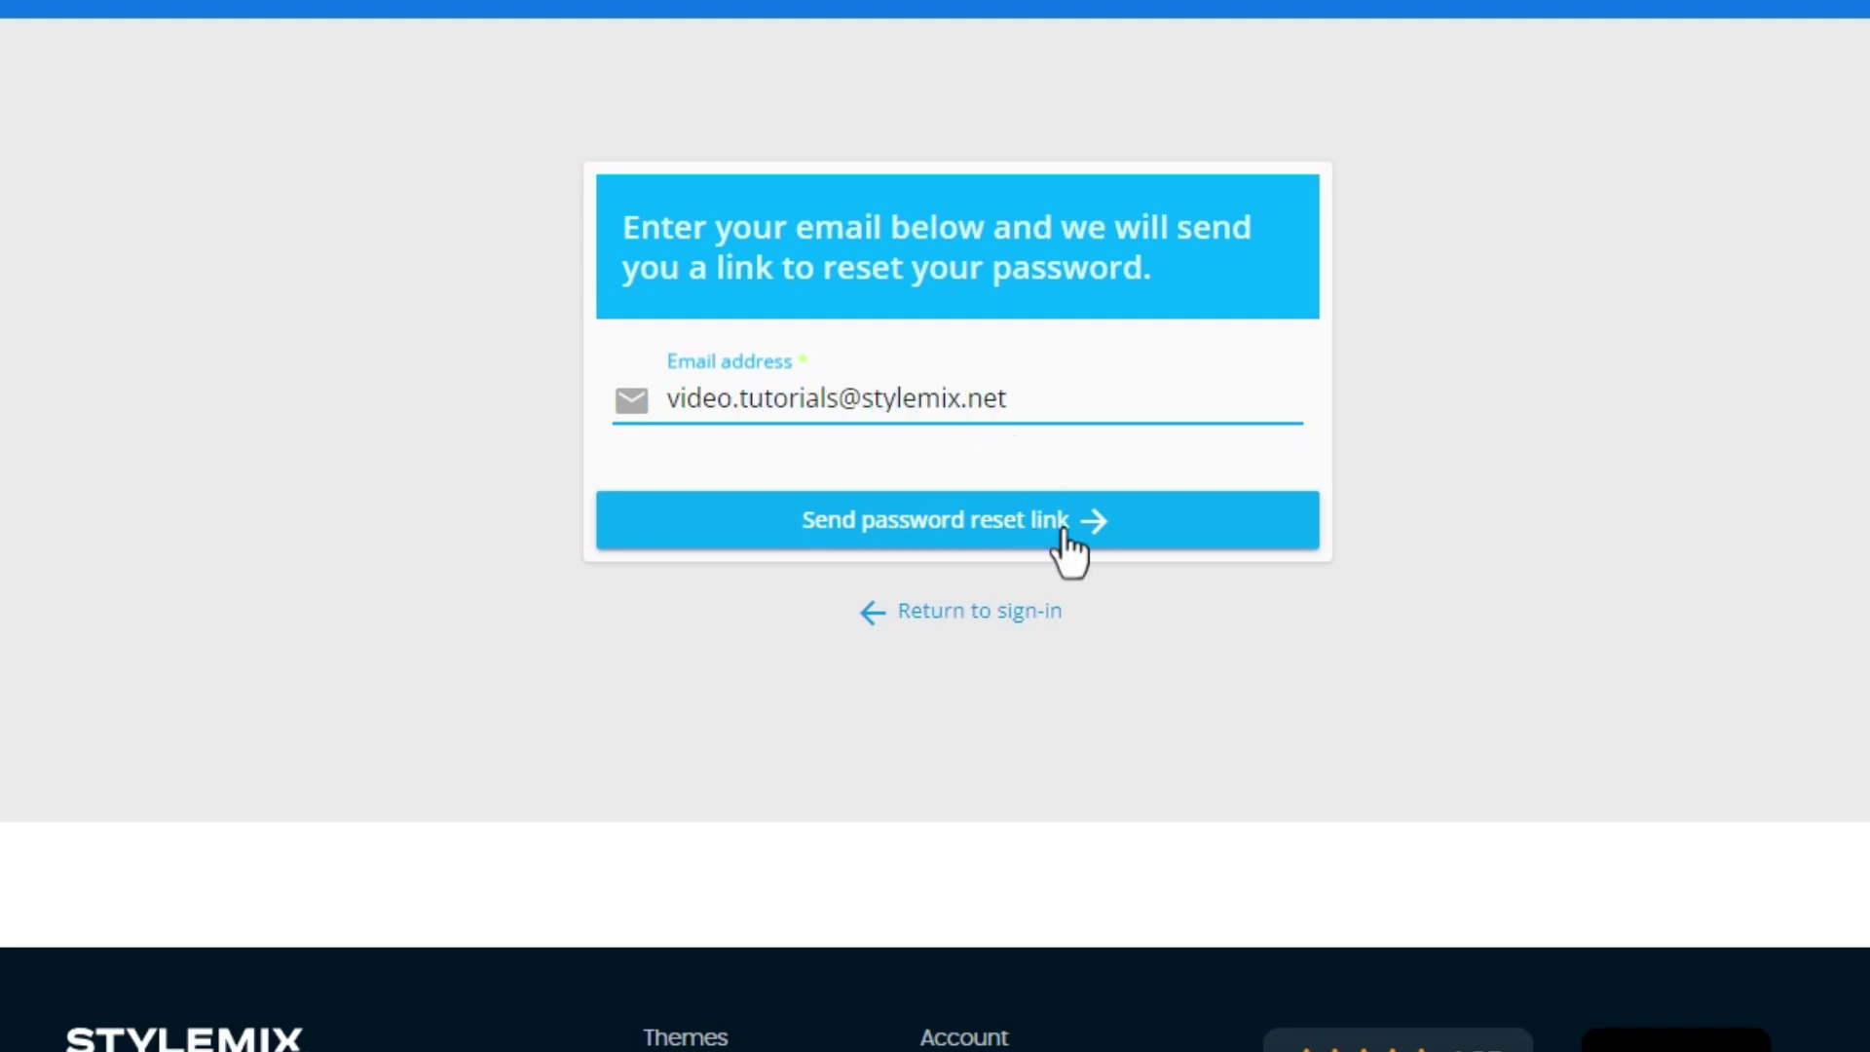
click(1063, 530)
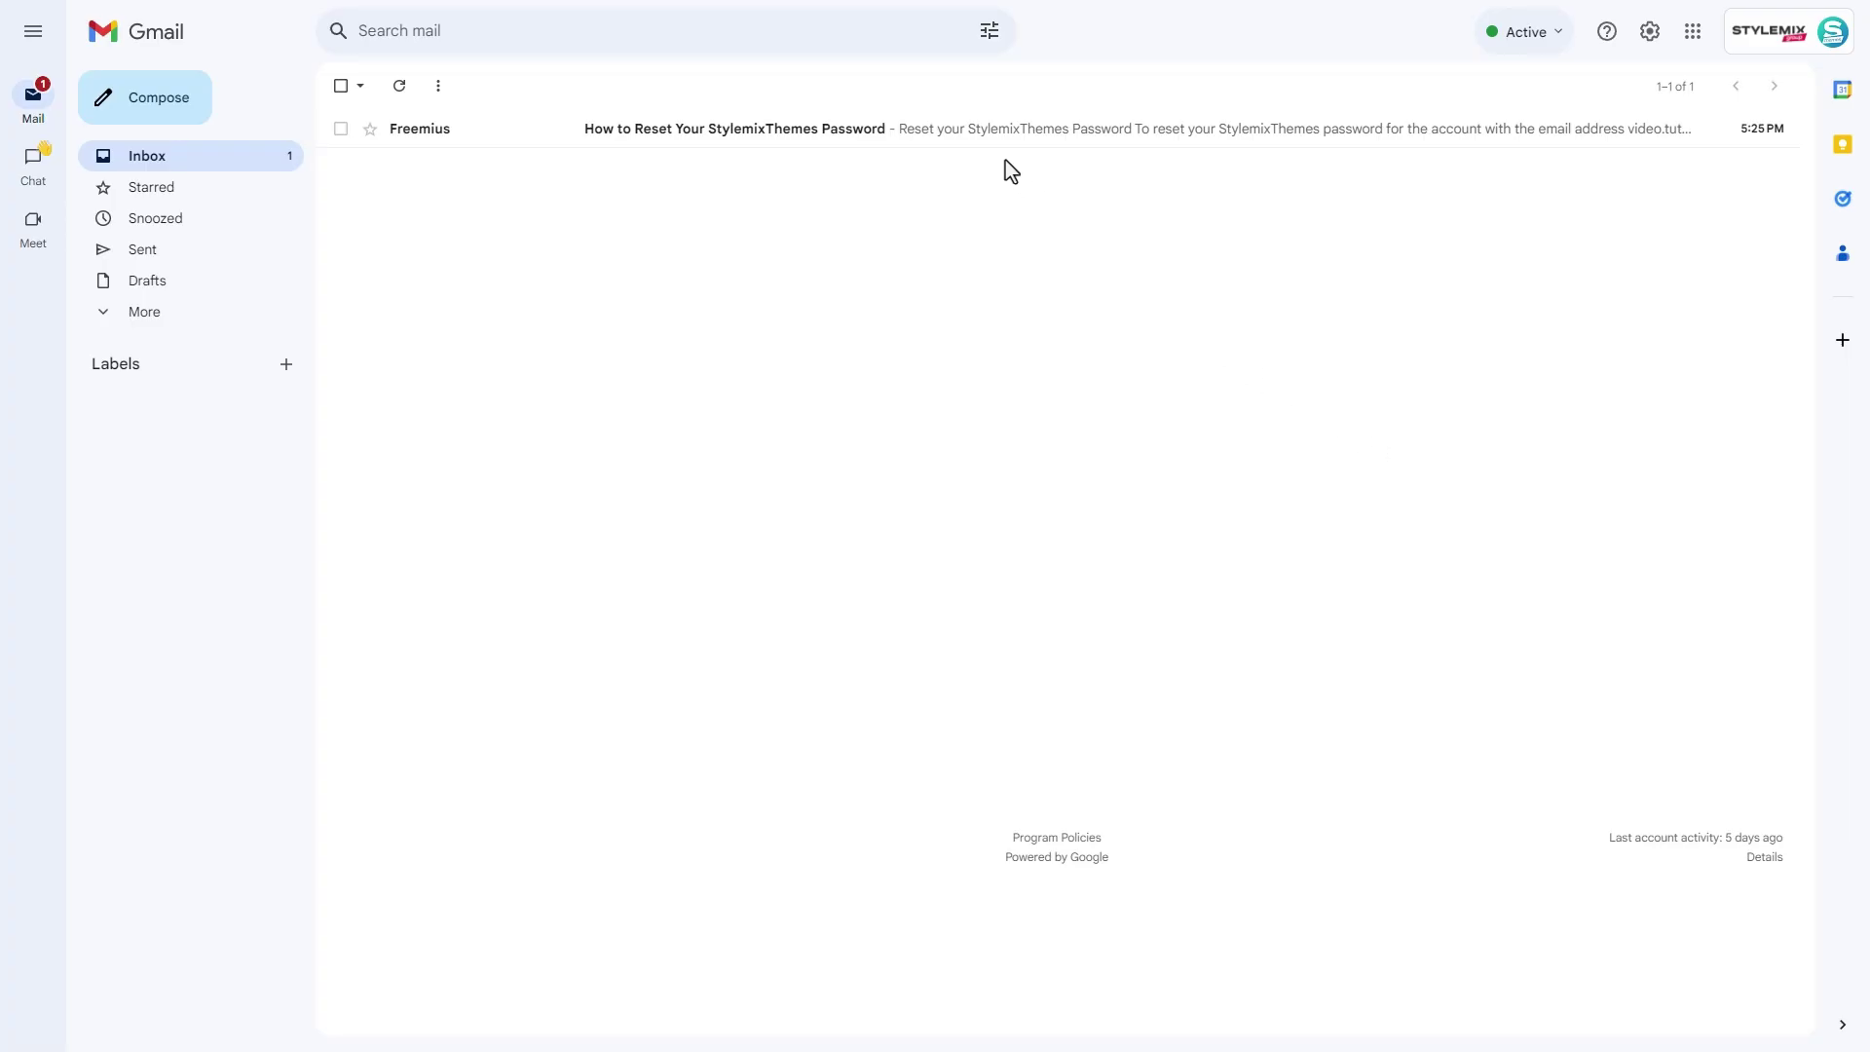
click(962, 135)
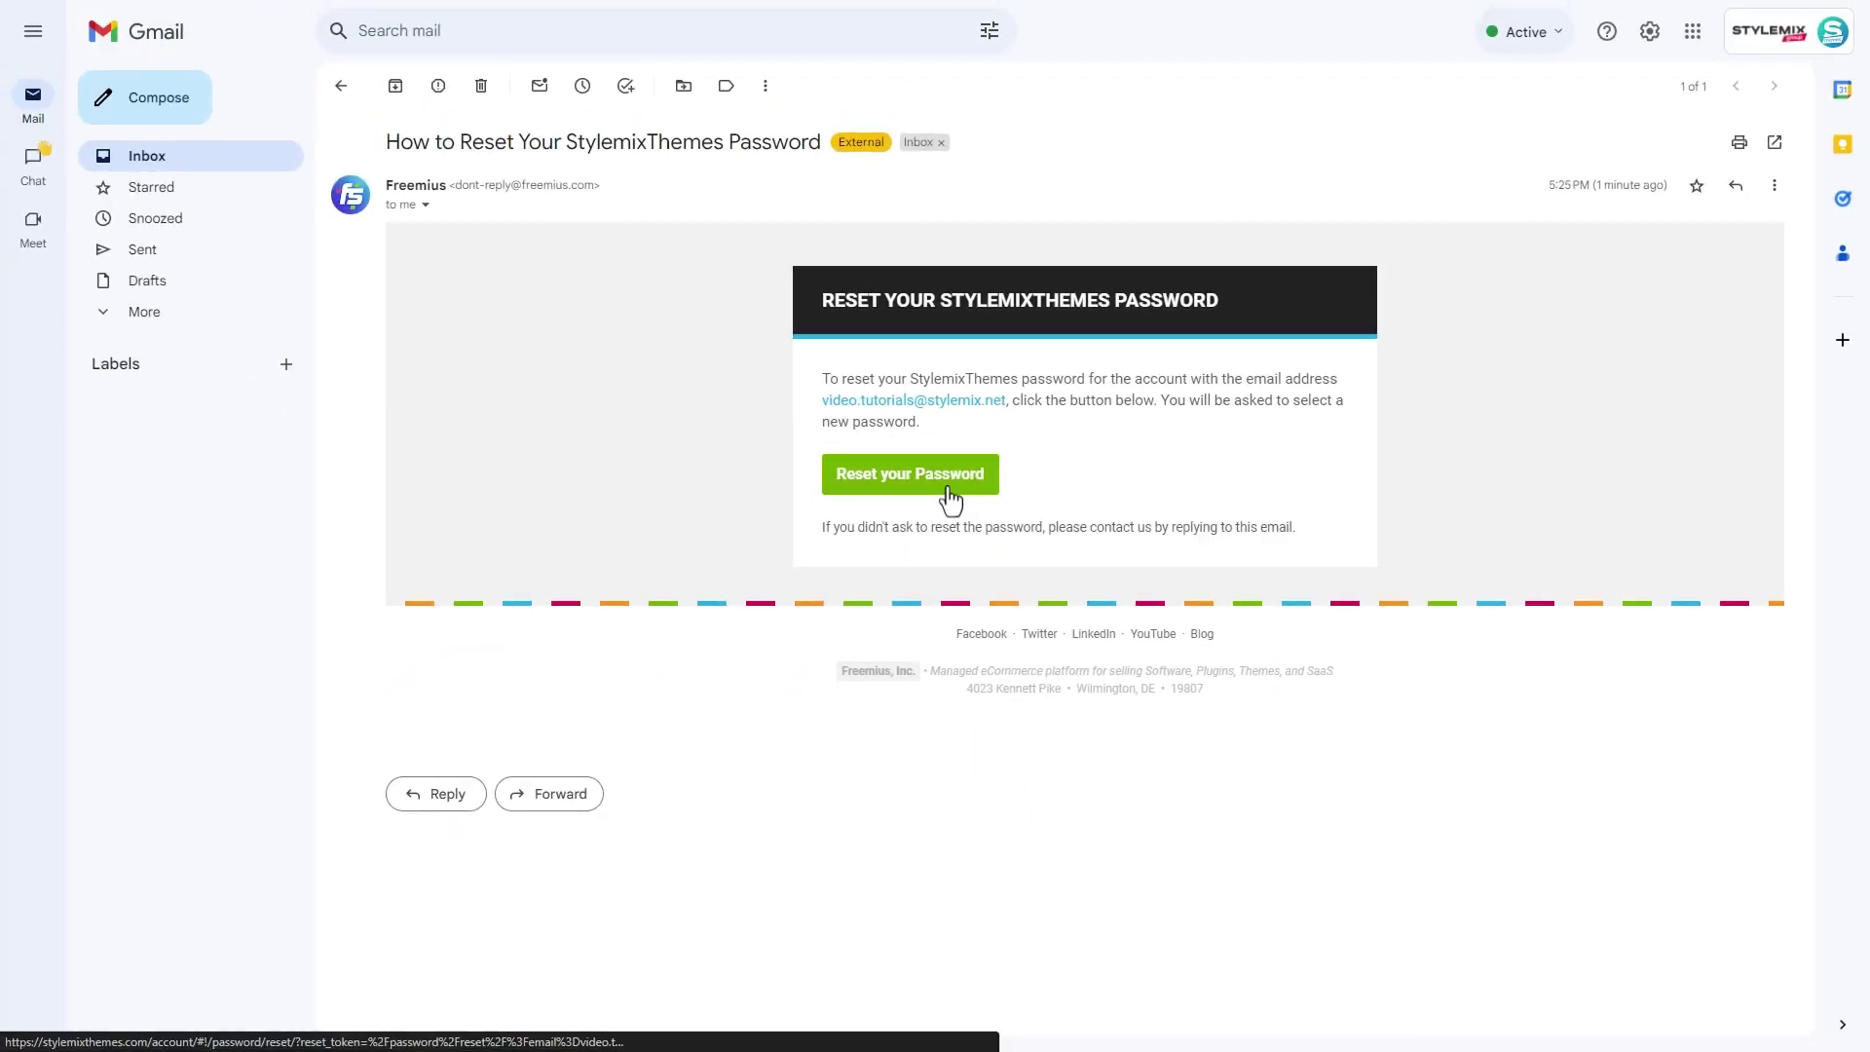
click(959, 526)
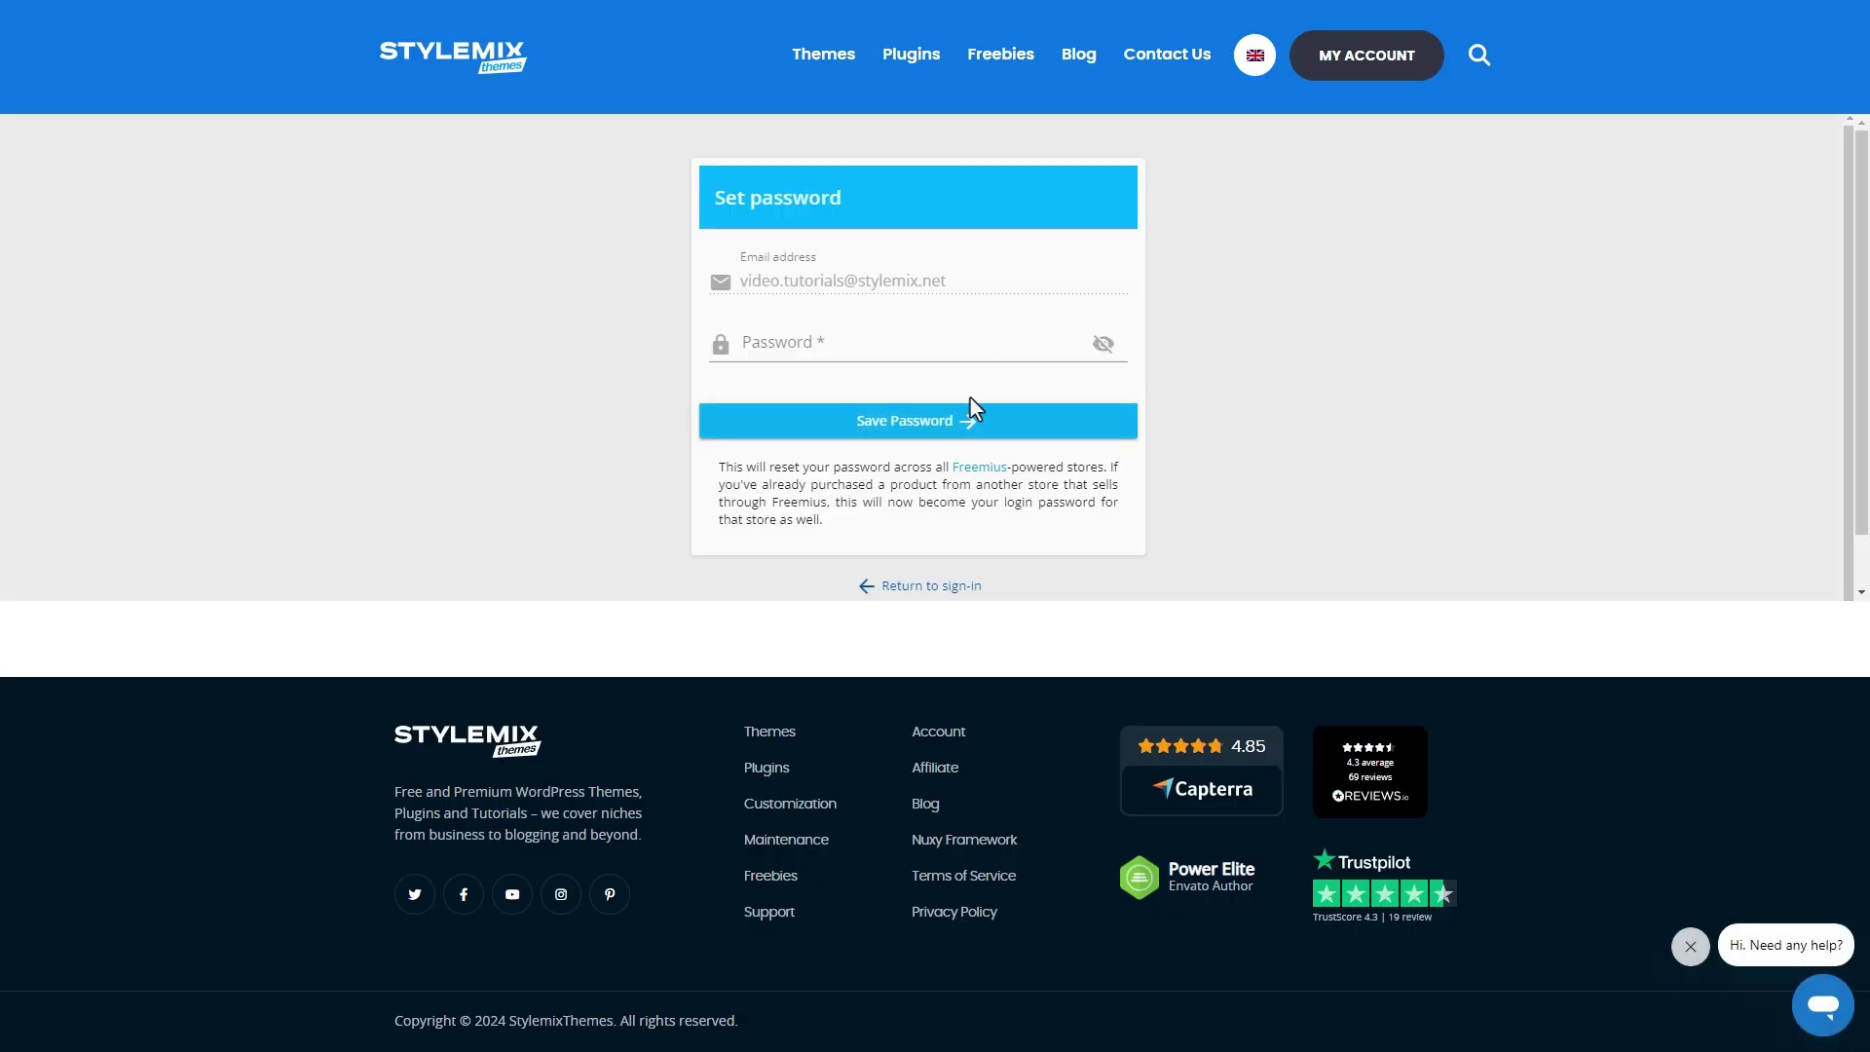
- Save a new password and sign in to the StylemixThemes dashboard
click(979, 351)
click(1011, 413)
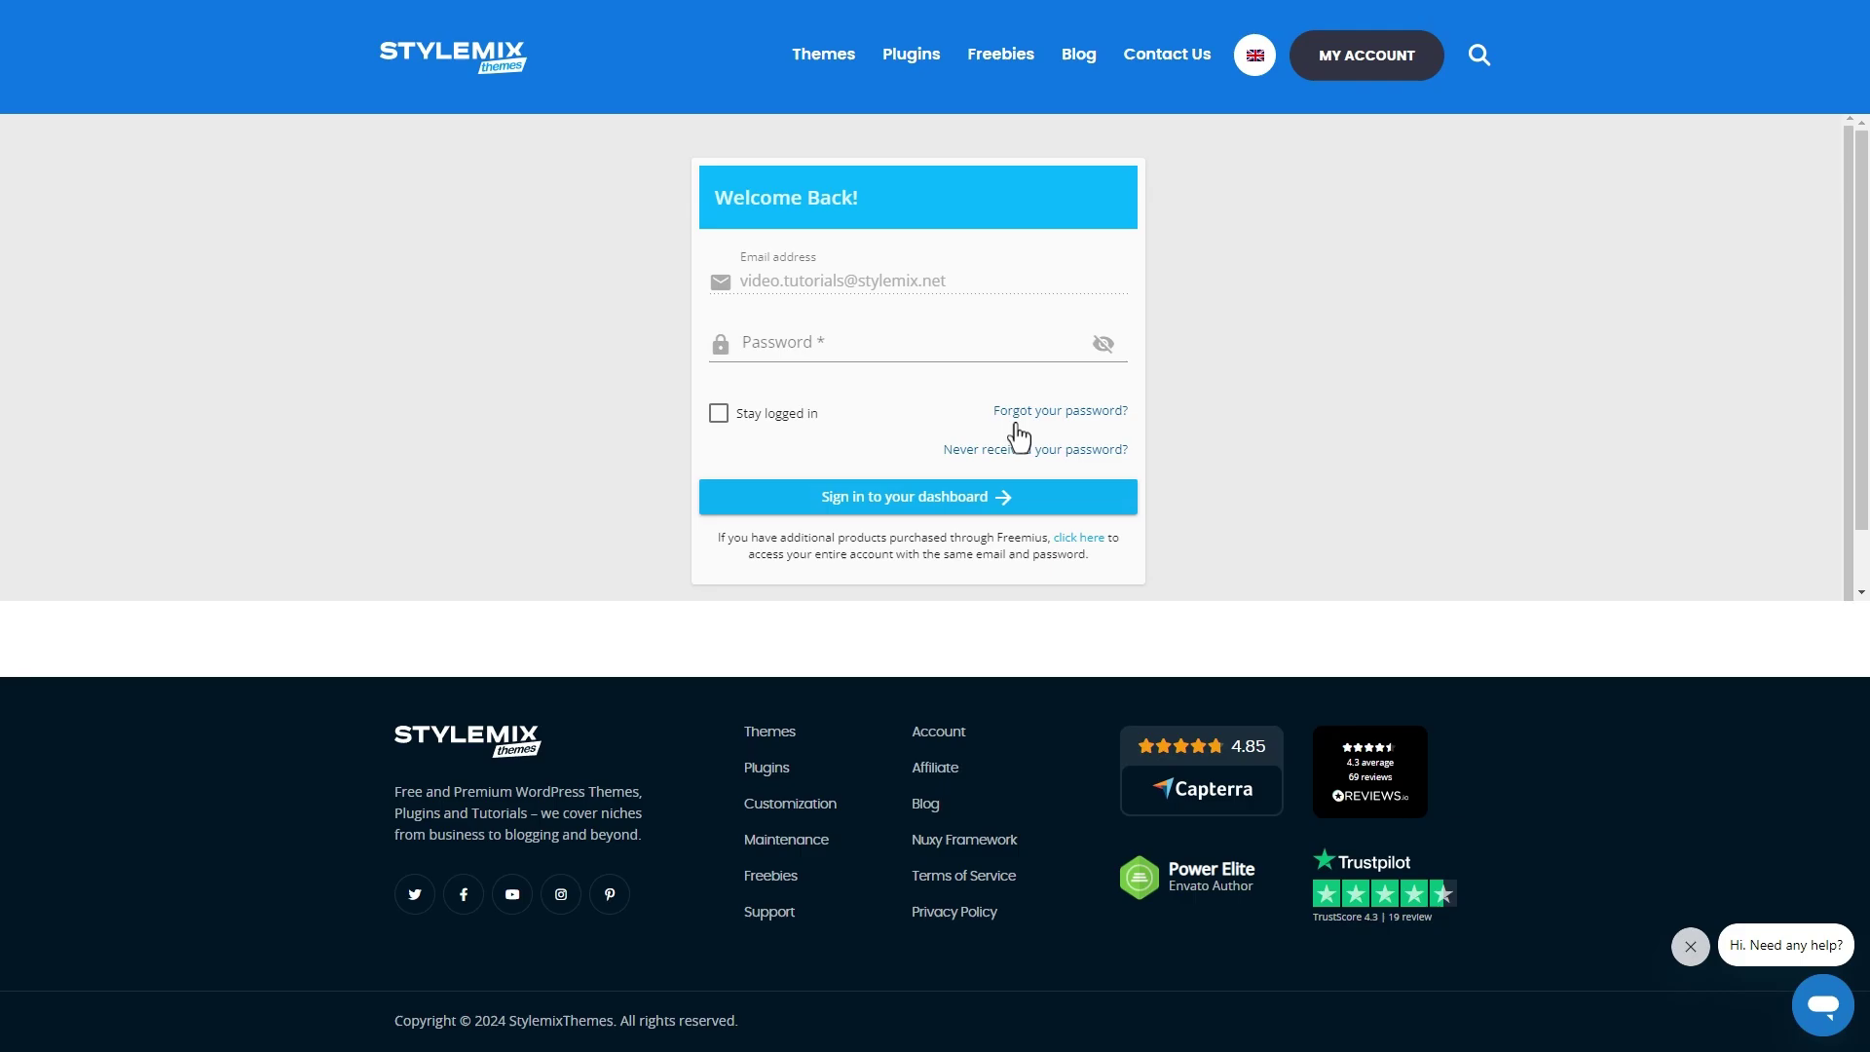
click(789, 348)
click(885, 499)
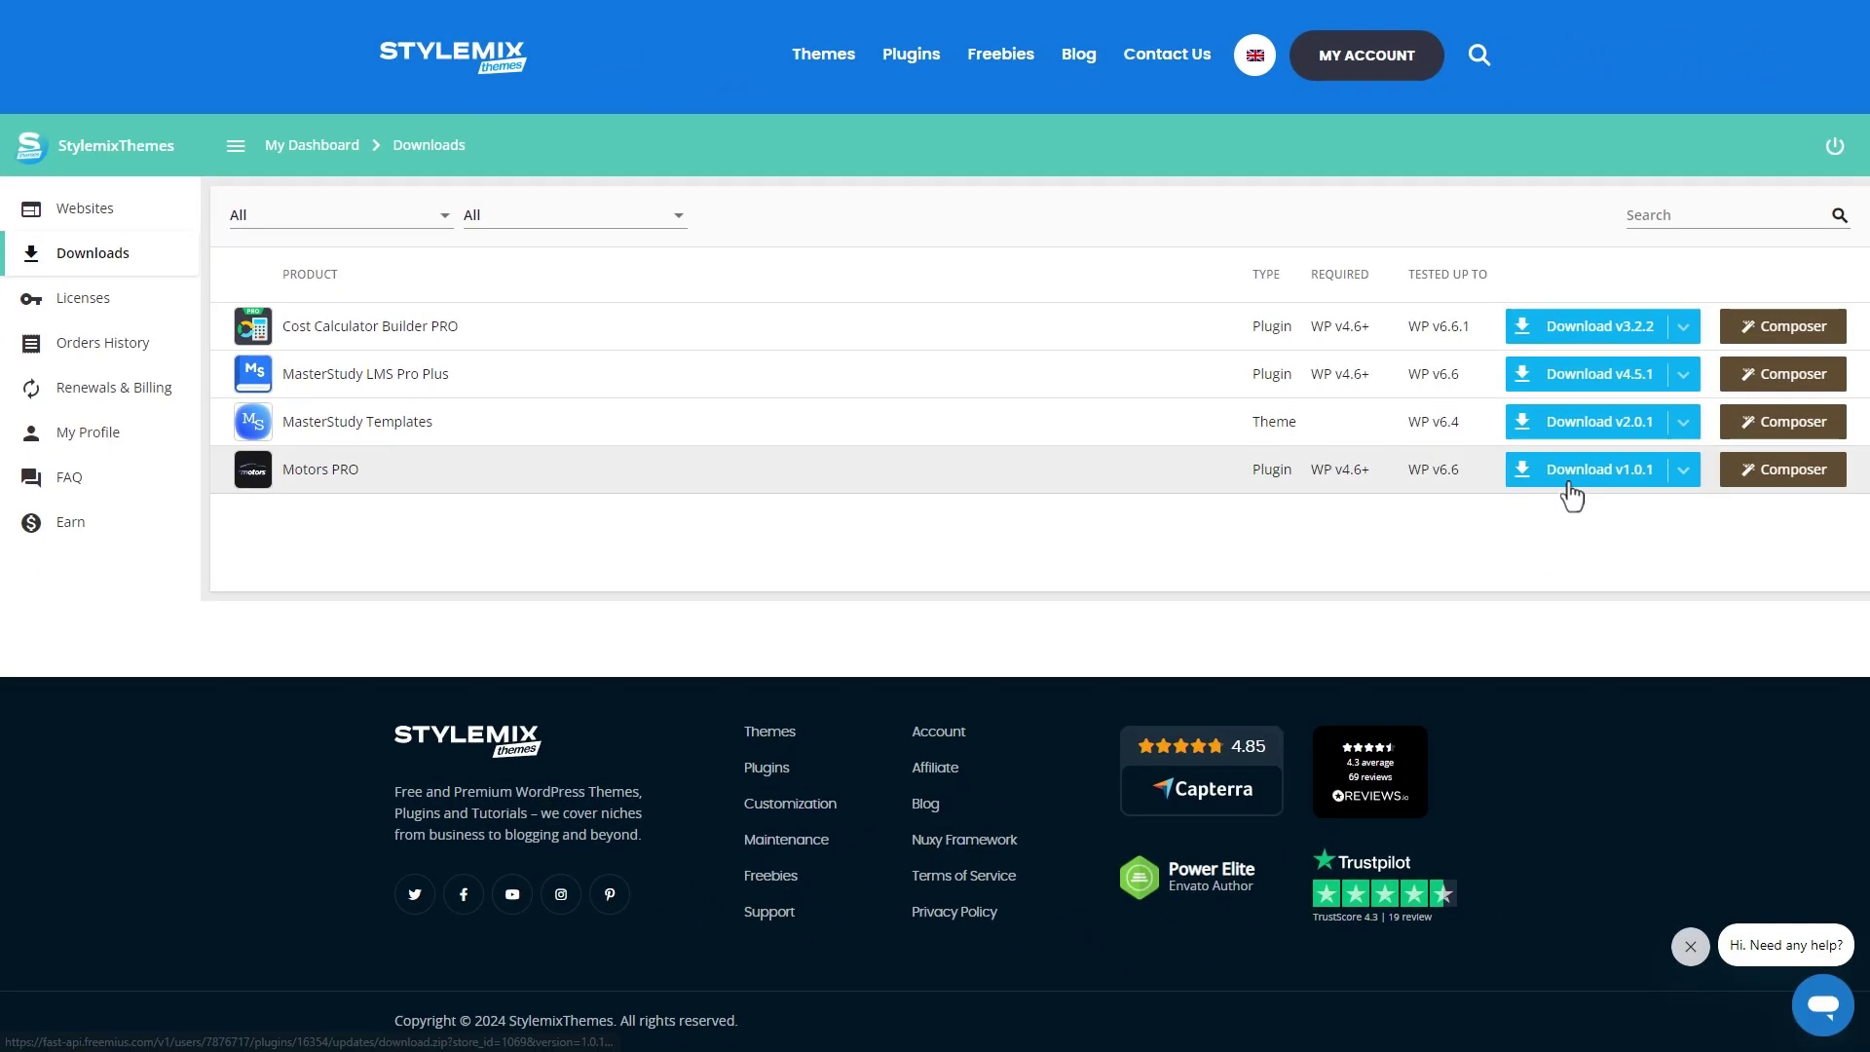
- Download the Motors PRO v1.0.1 zip and copy its license key
click(1576, 484)
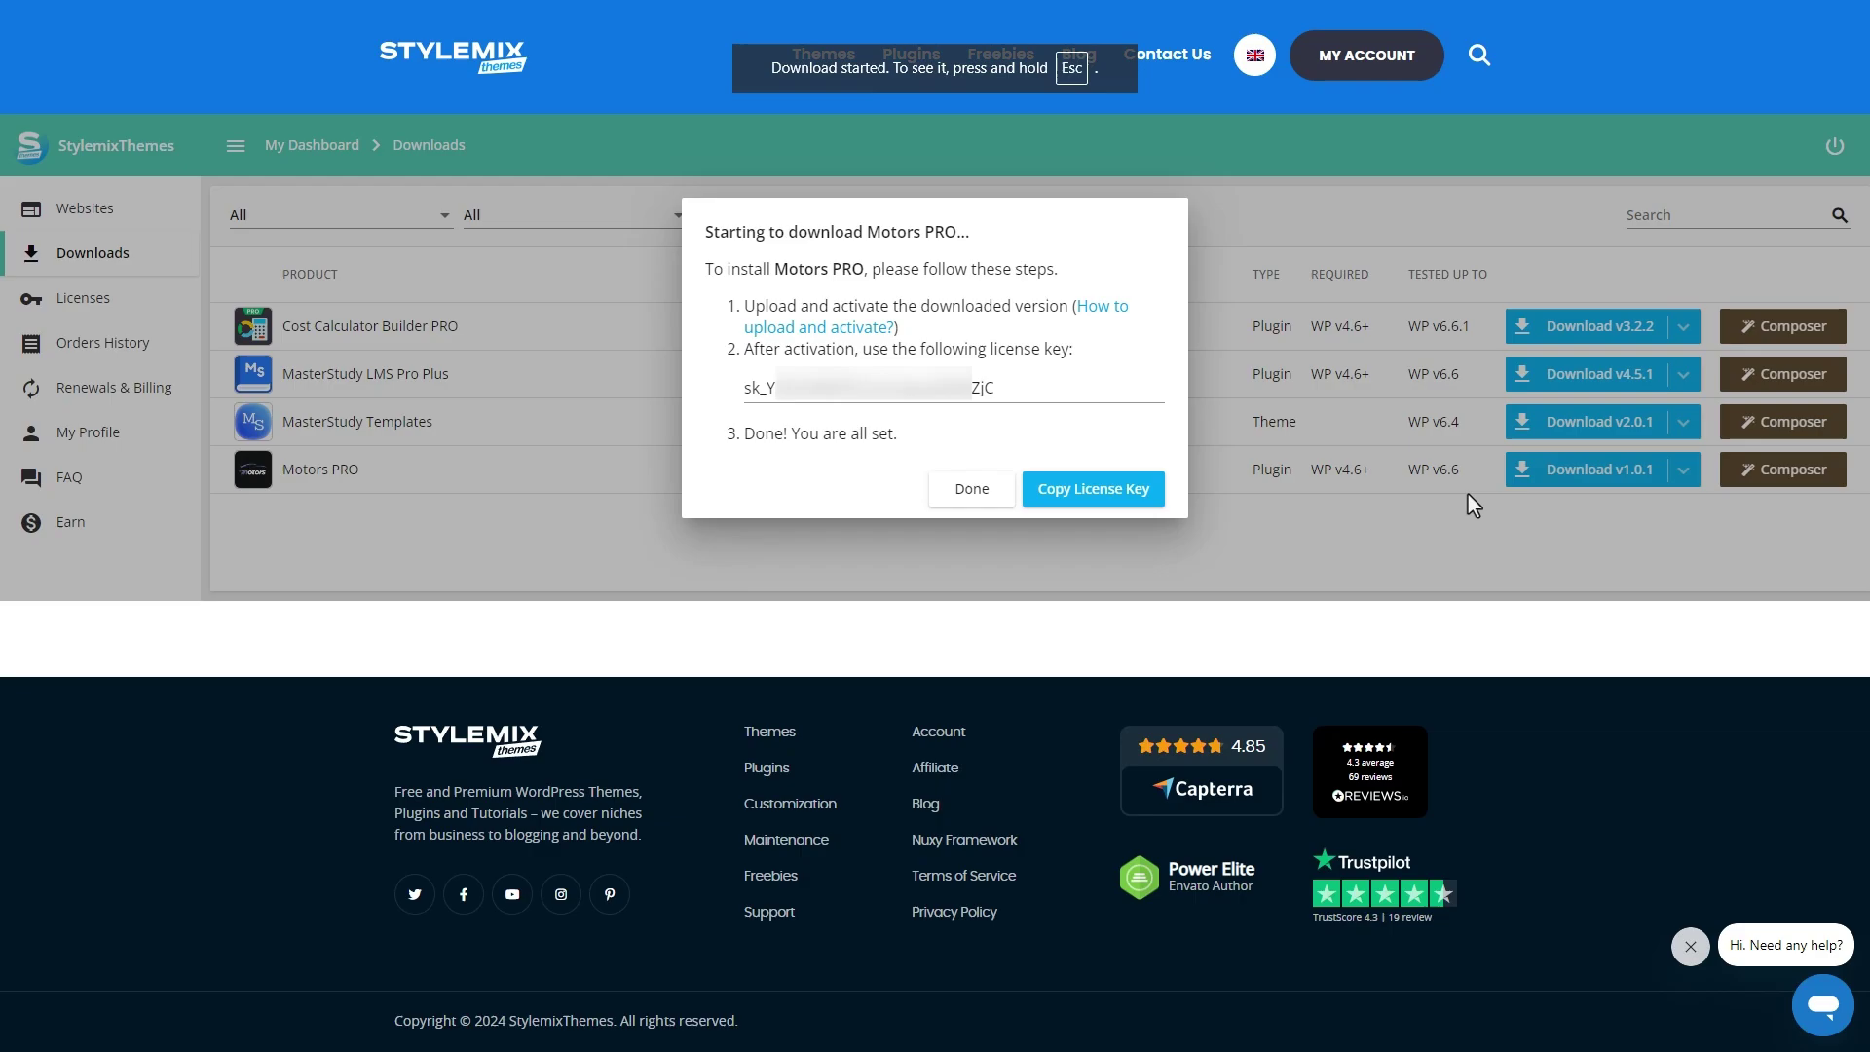
click(1133, 500)
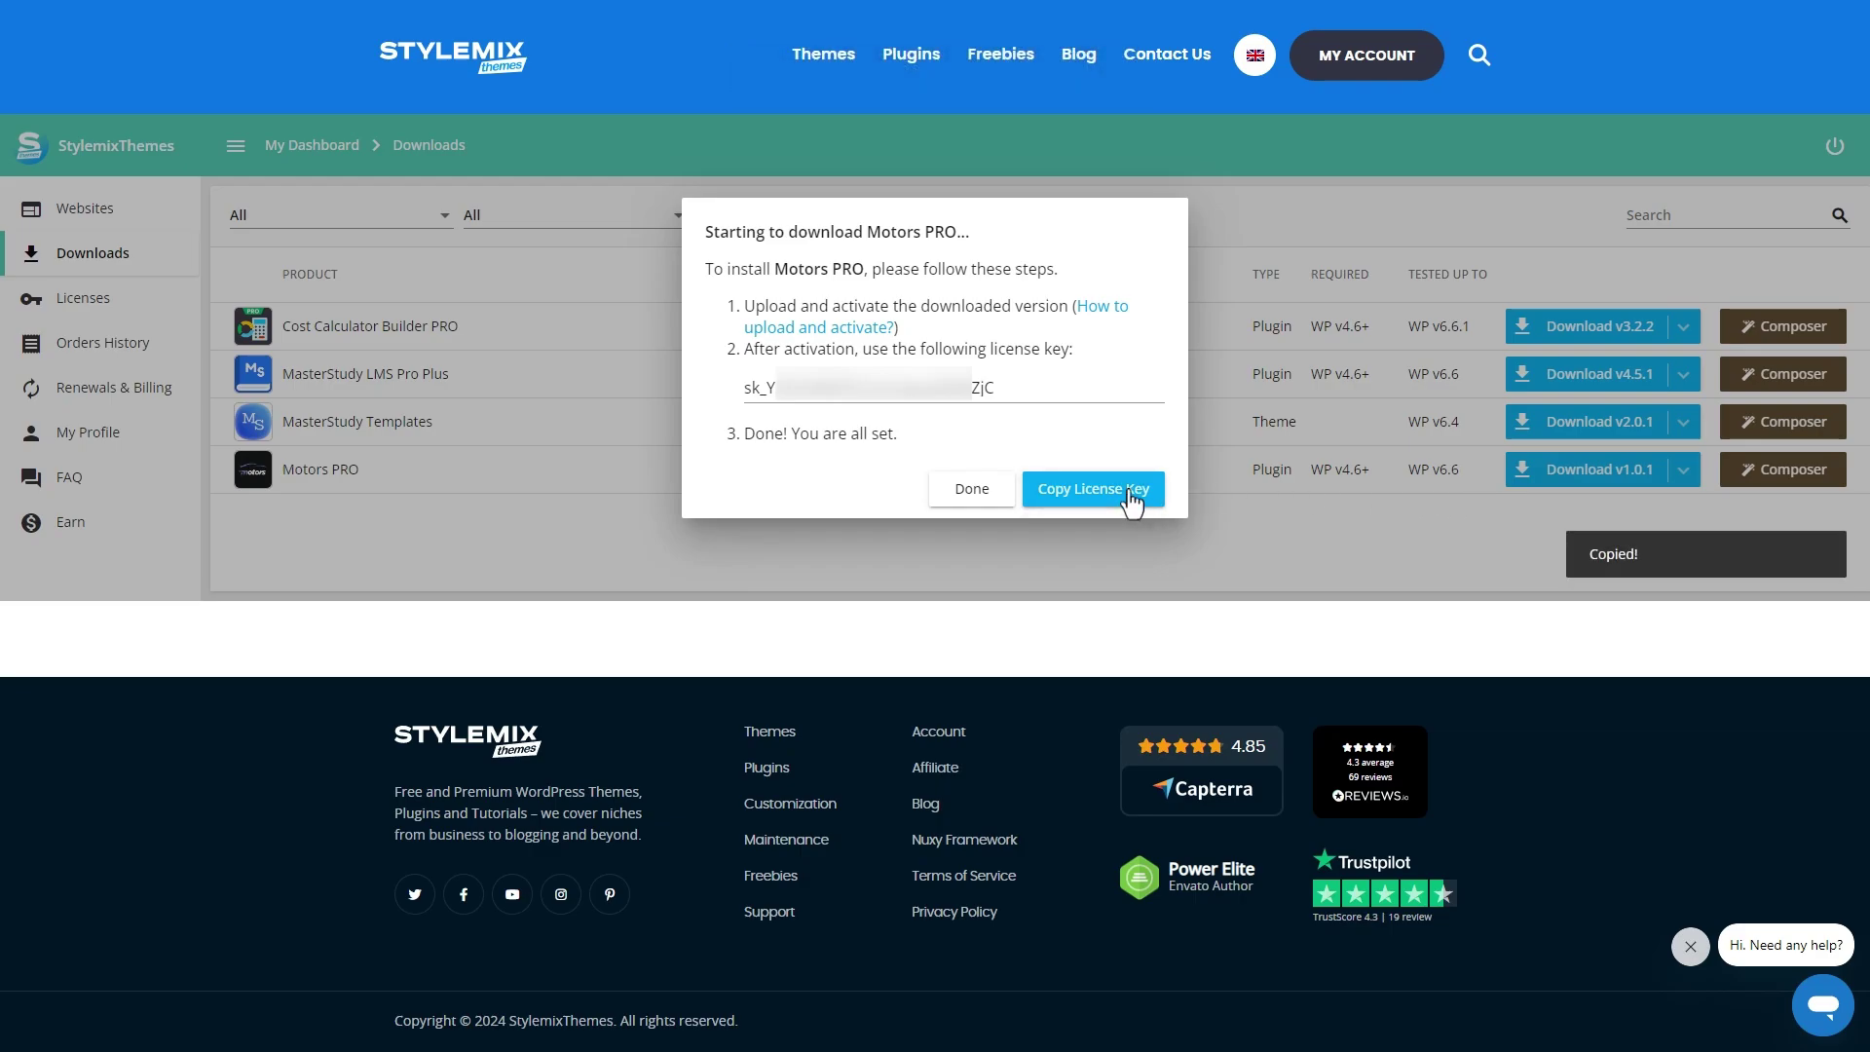
click(972, 490)
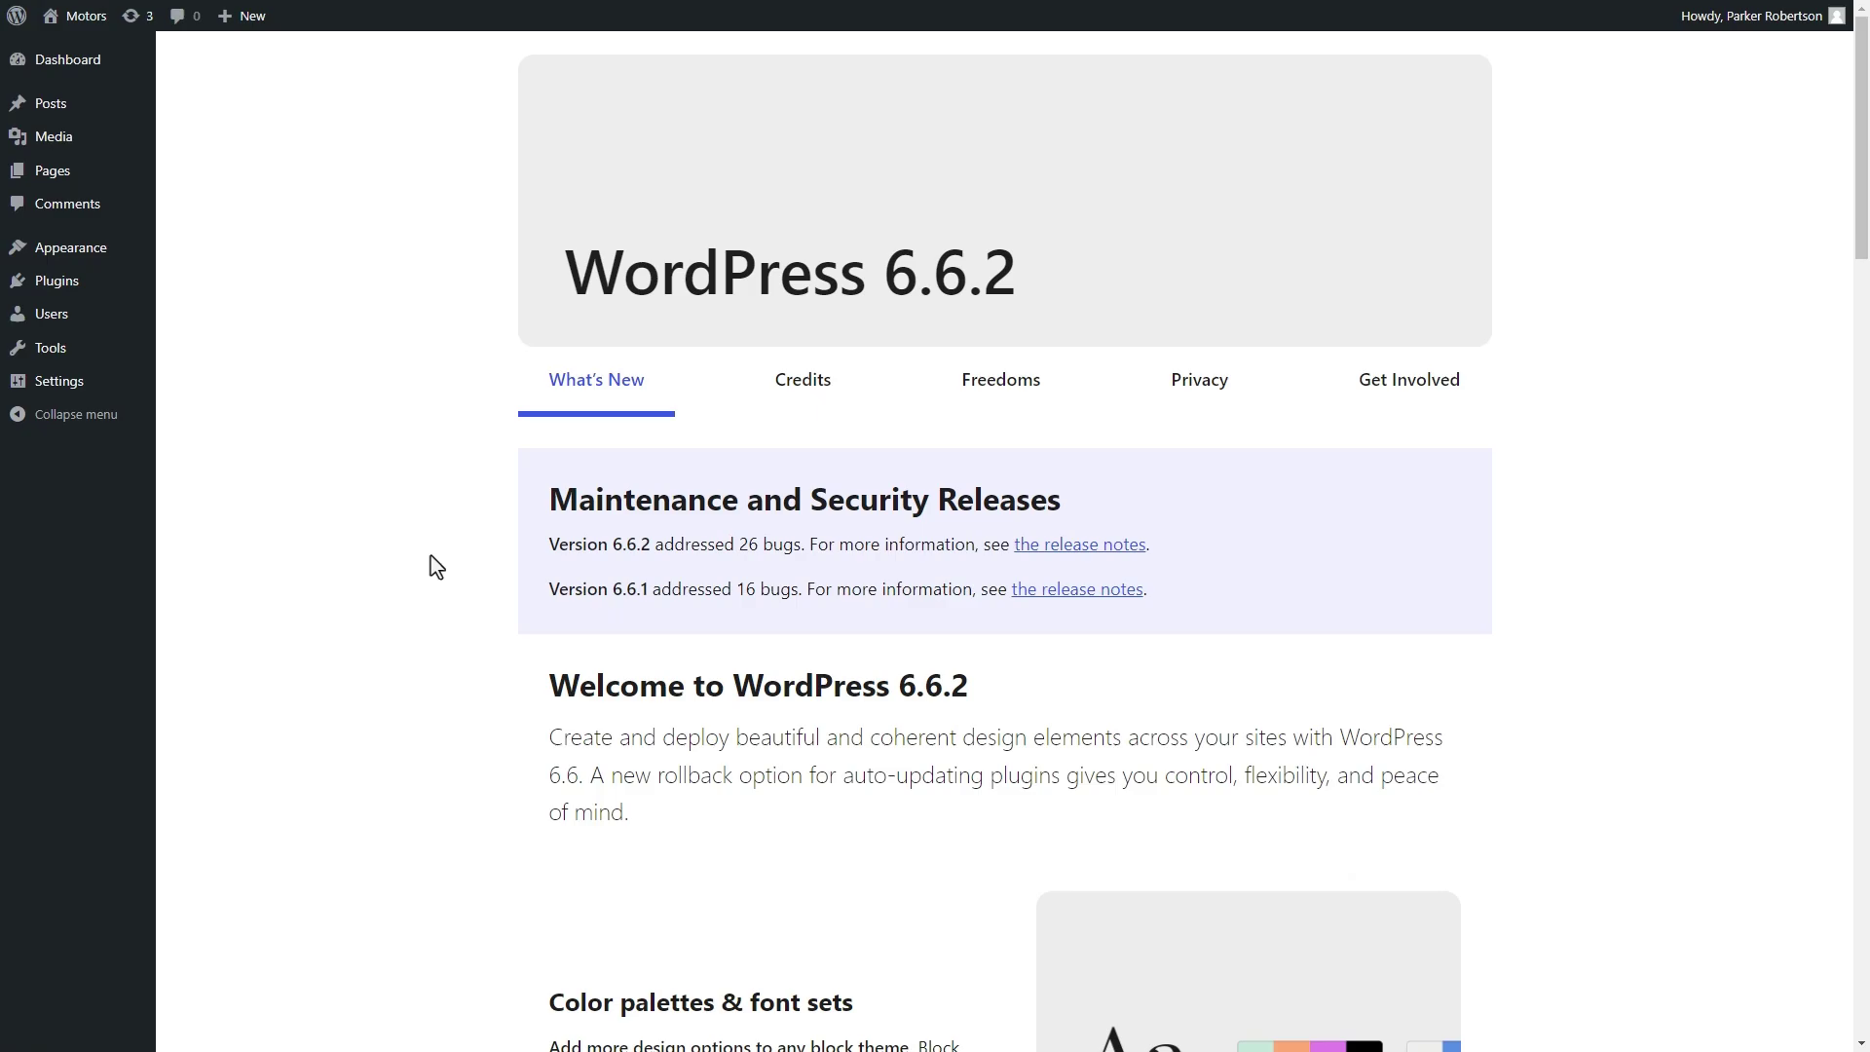
- Search Add New Plugin for 'Motors', then install and activate Motors – Car Dealer, Classifieds & Listing
mouse_move(117, 282)
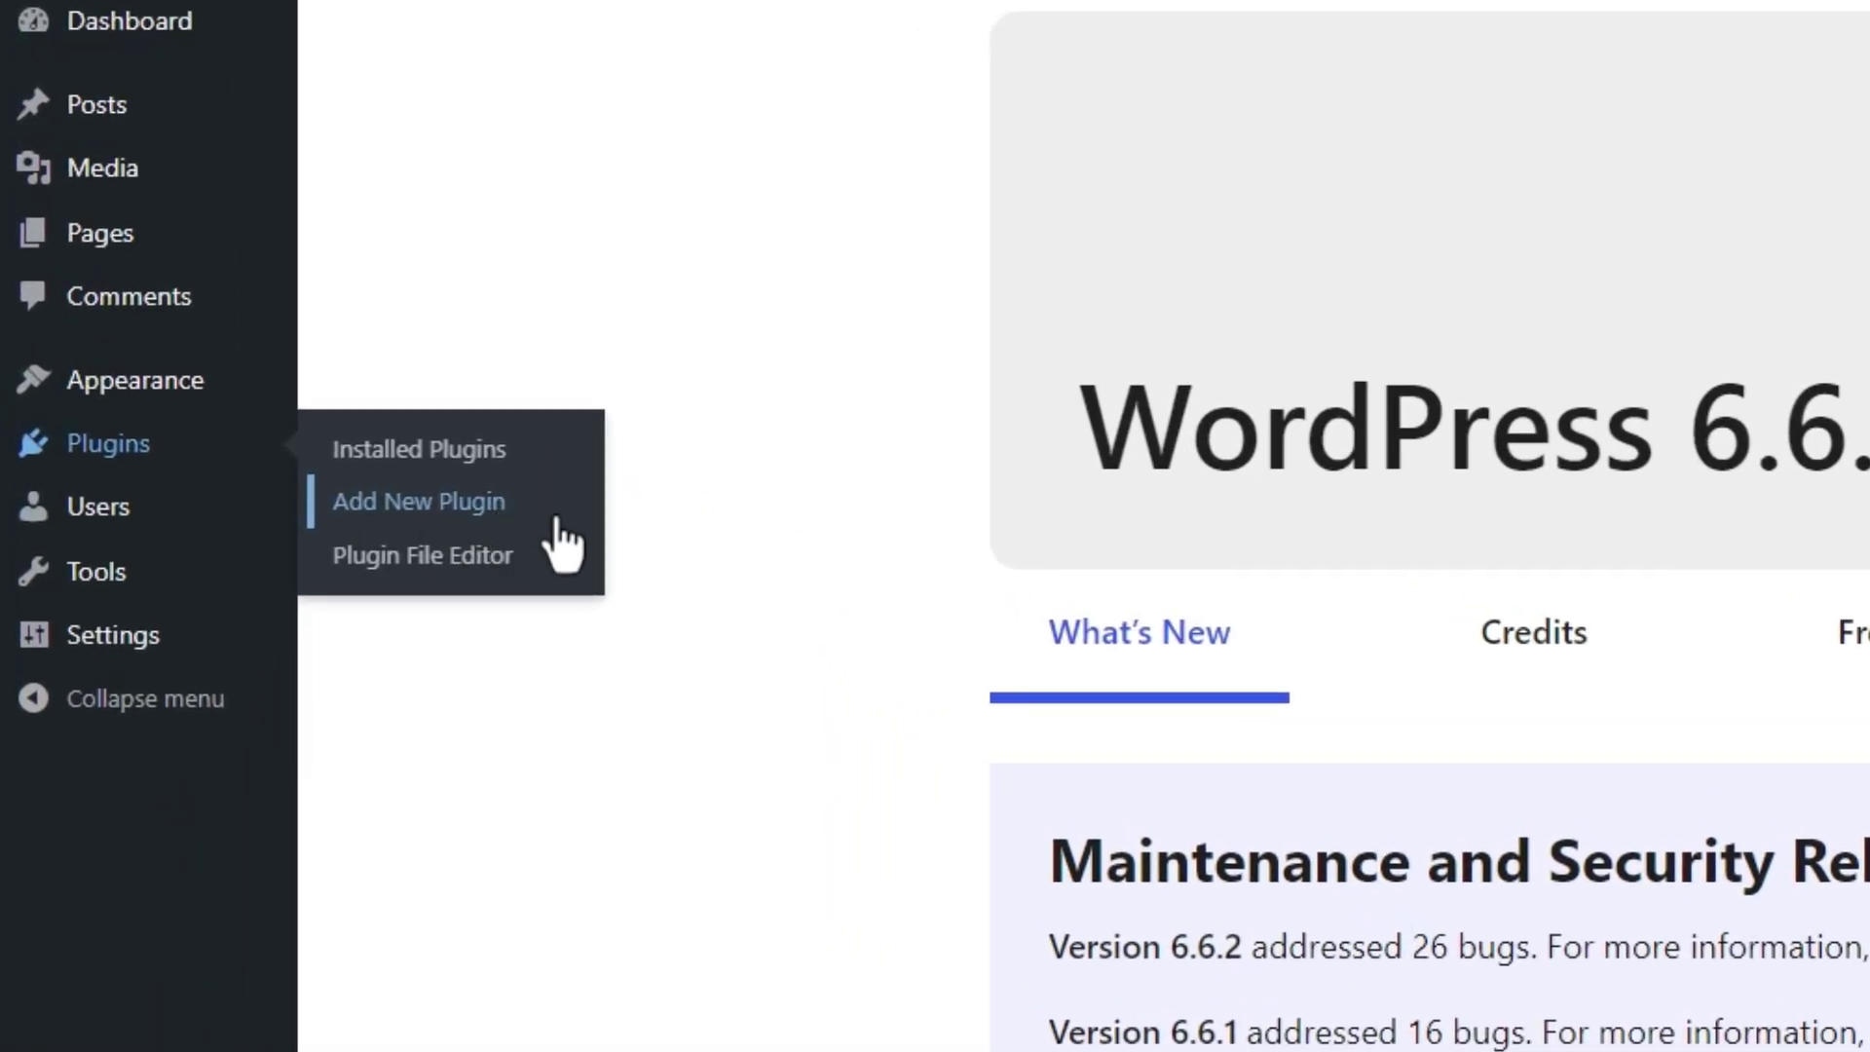
click(557, 519)
click(1193, 224)
text(Motors)
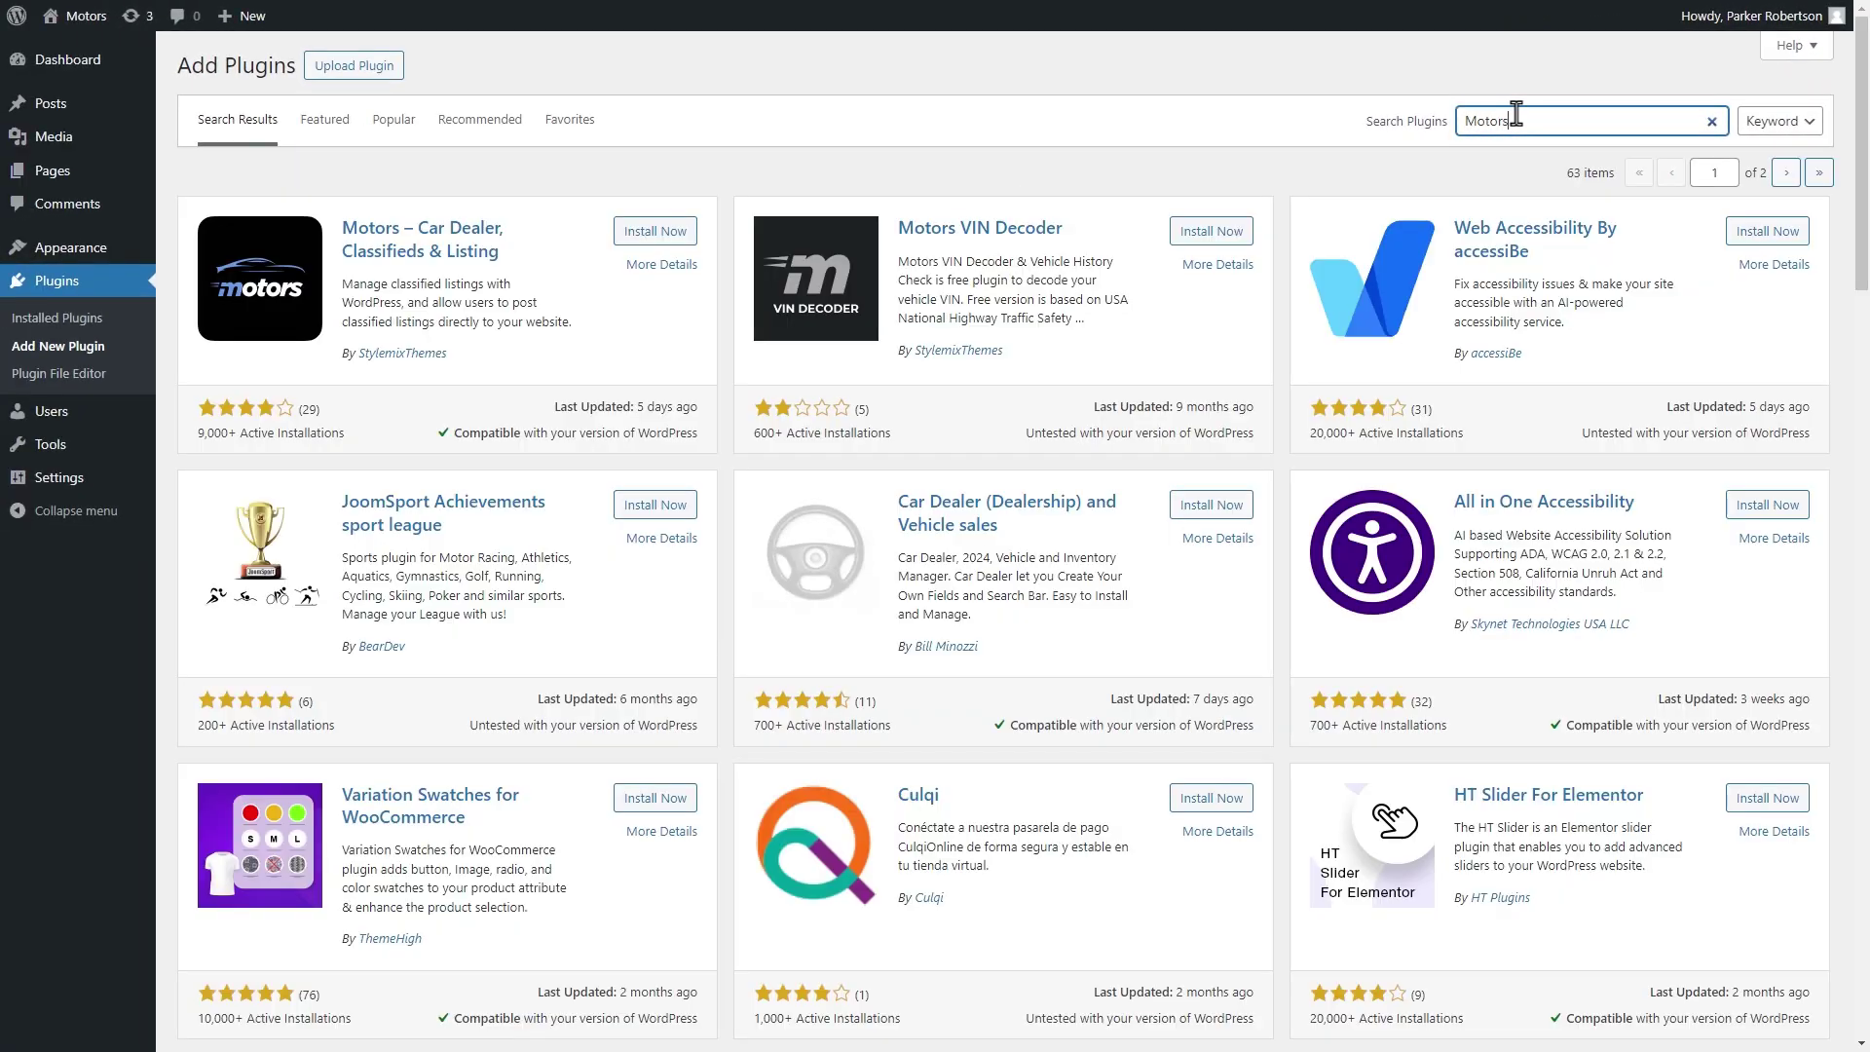
click(655, 230)
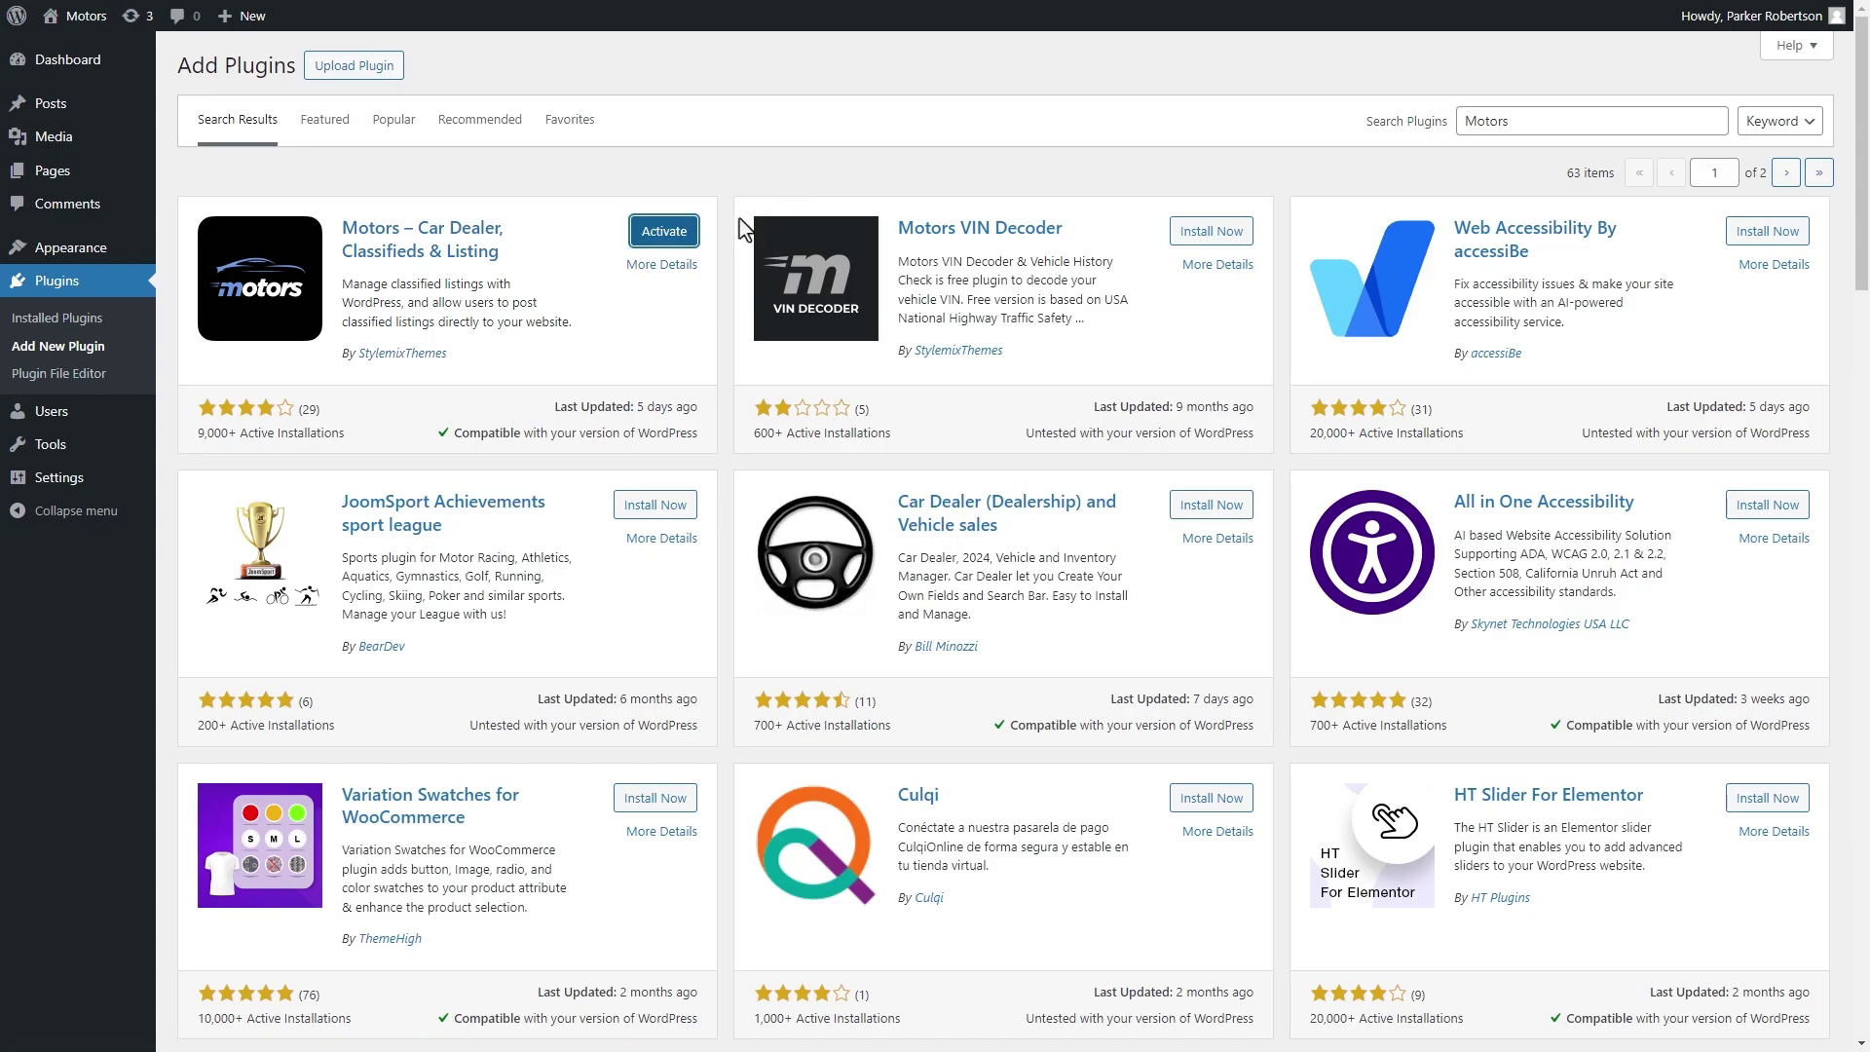
click(664, 231)
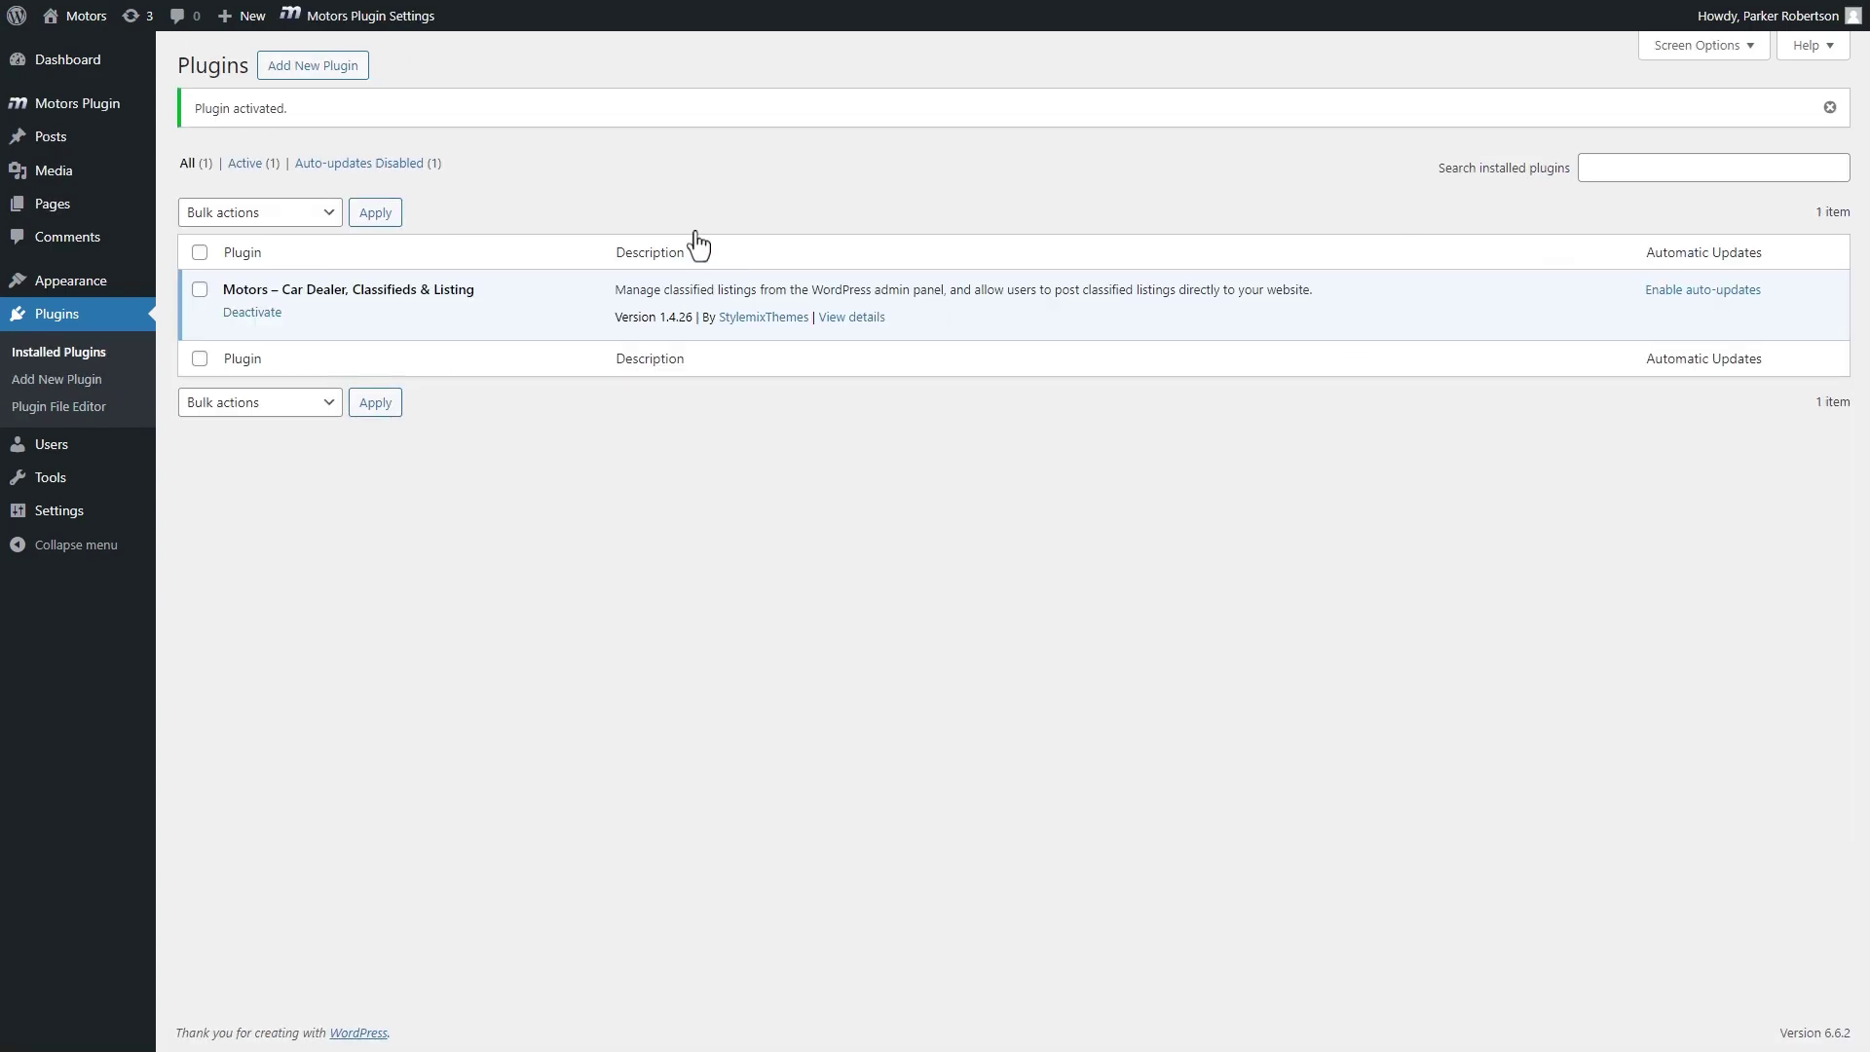
- Upload motors-car-dealership-classified-listings-pro.1.0.1.zip from Downloads as a new plugin and install it
click(333, 77)
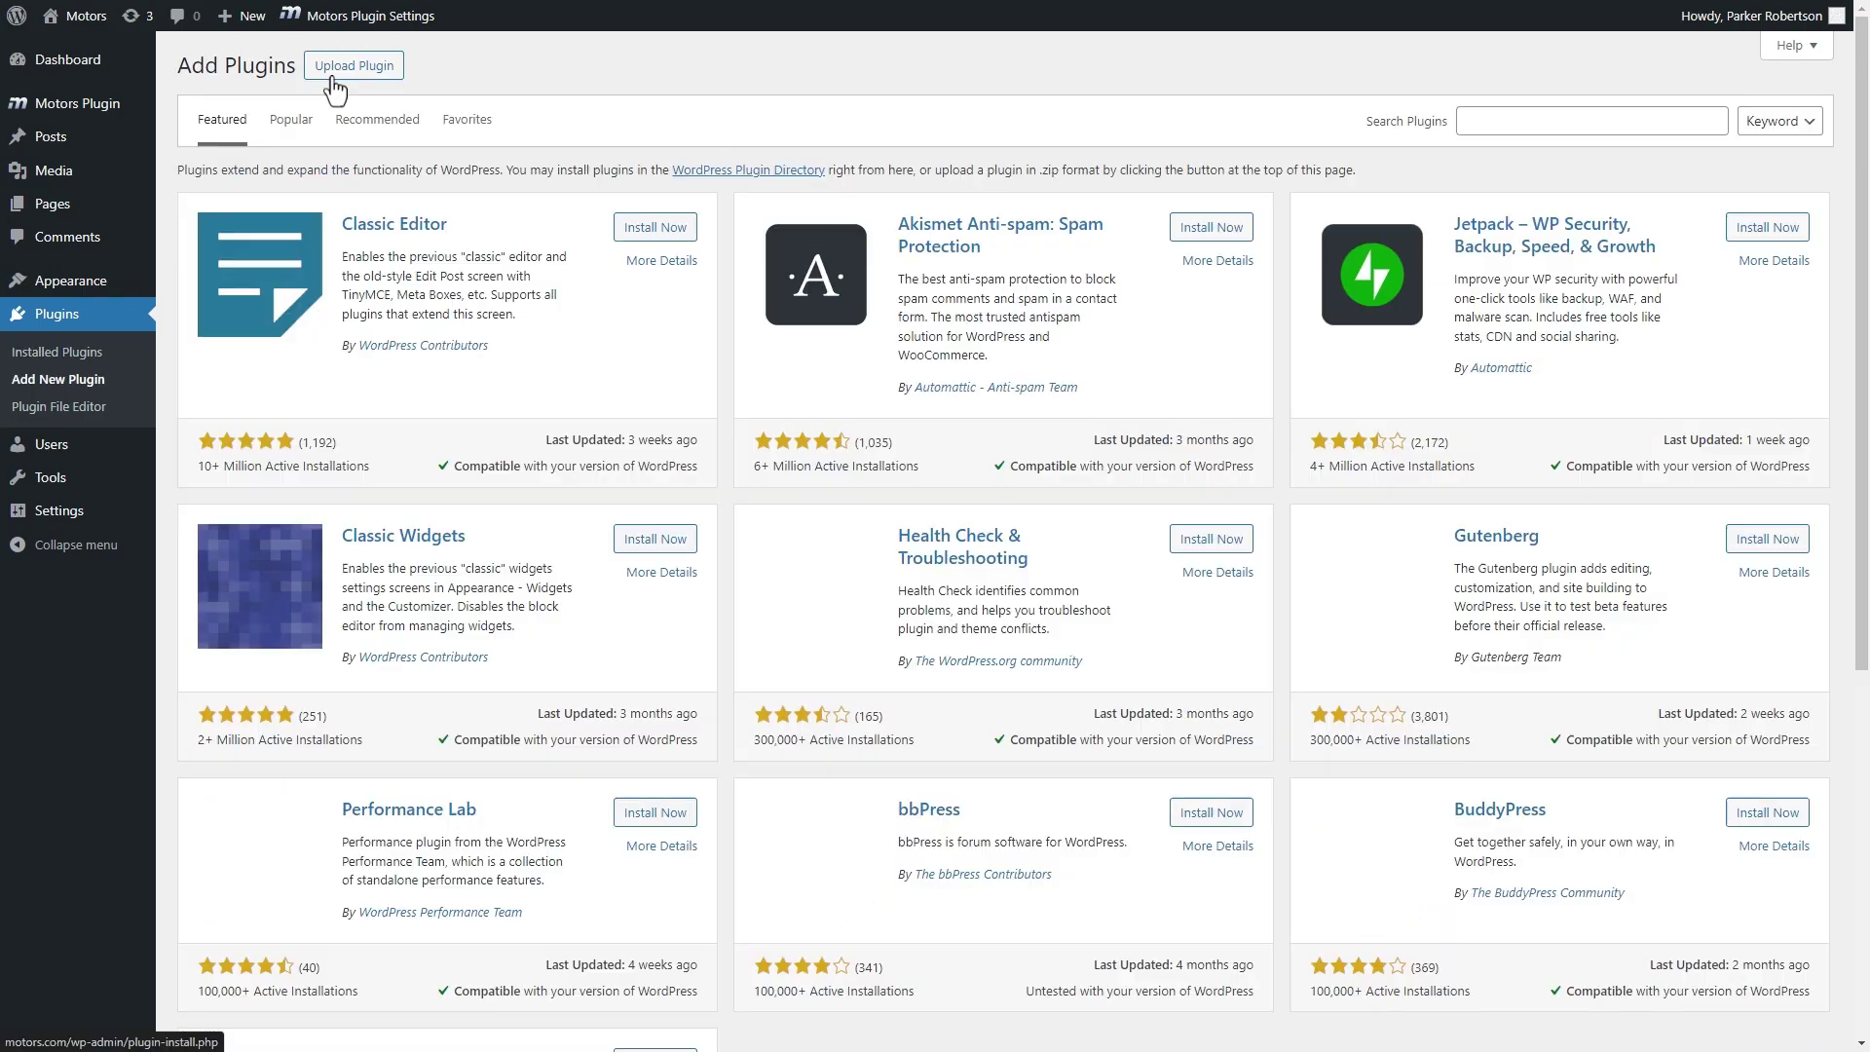
click(333, 78)
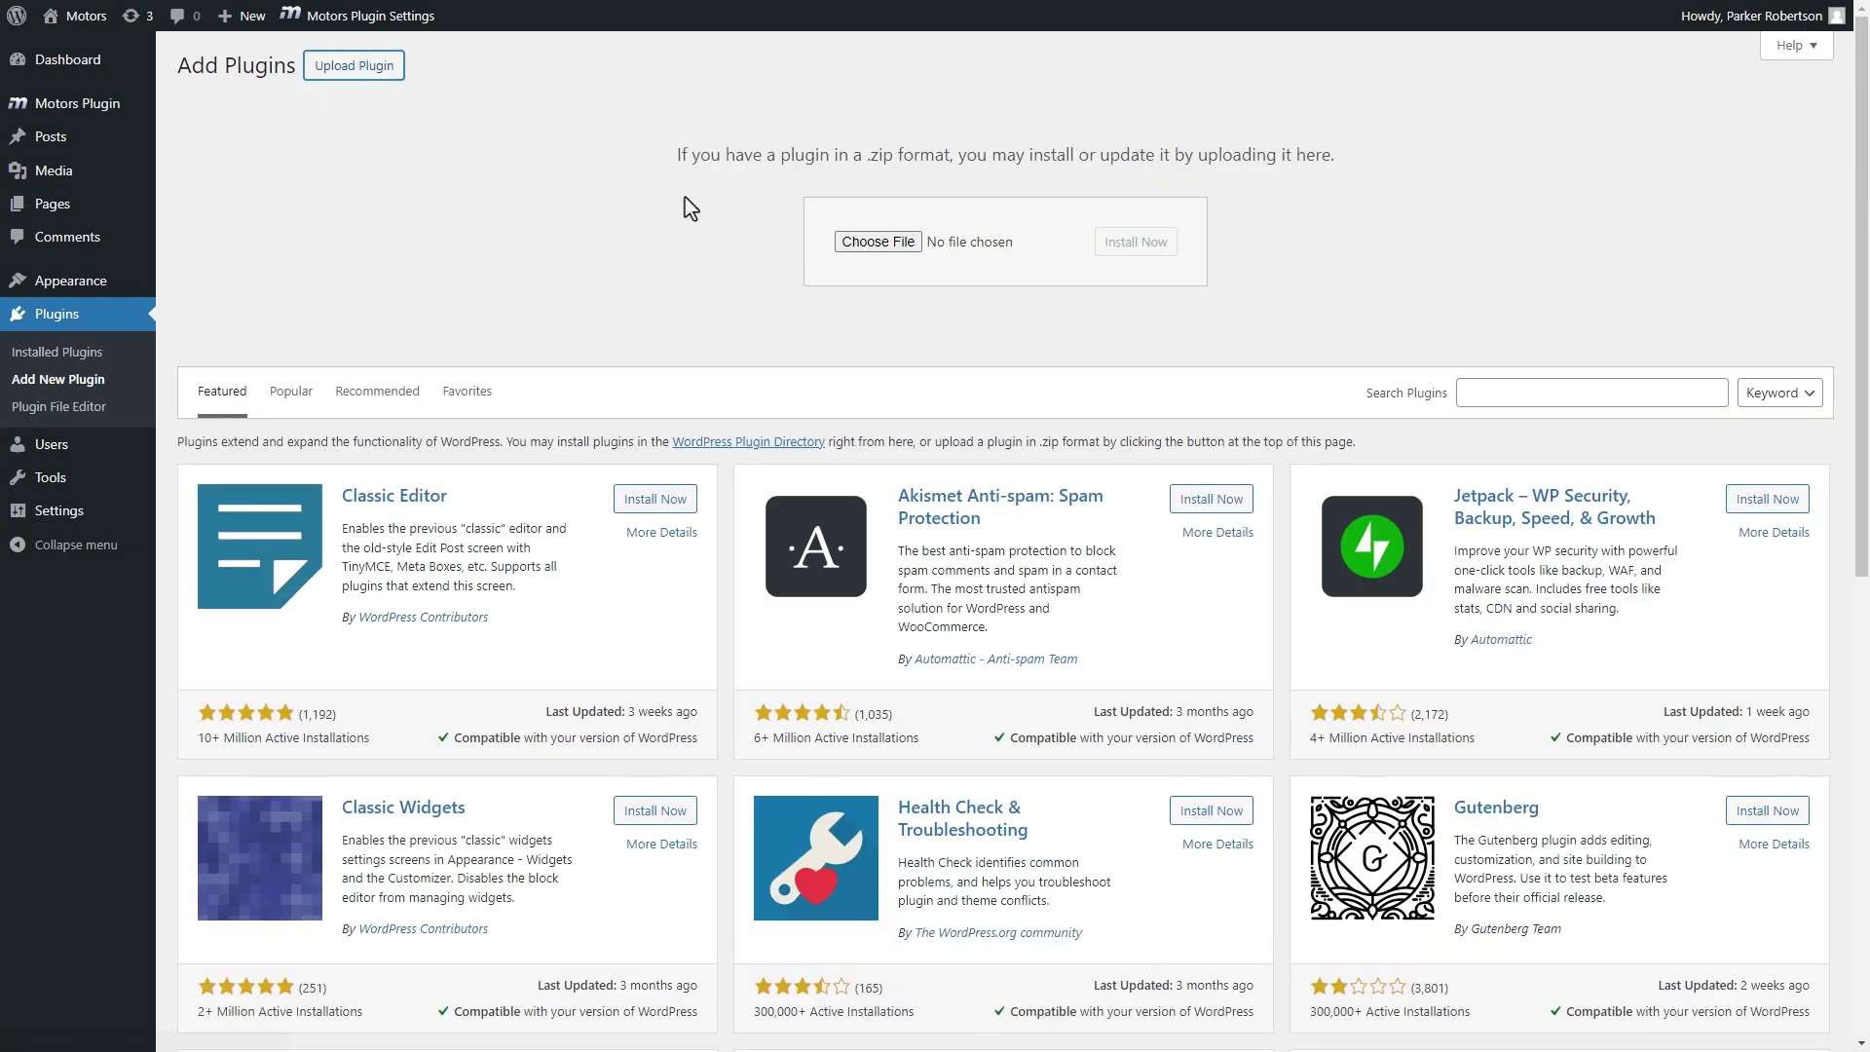
click(857, 243)
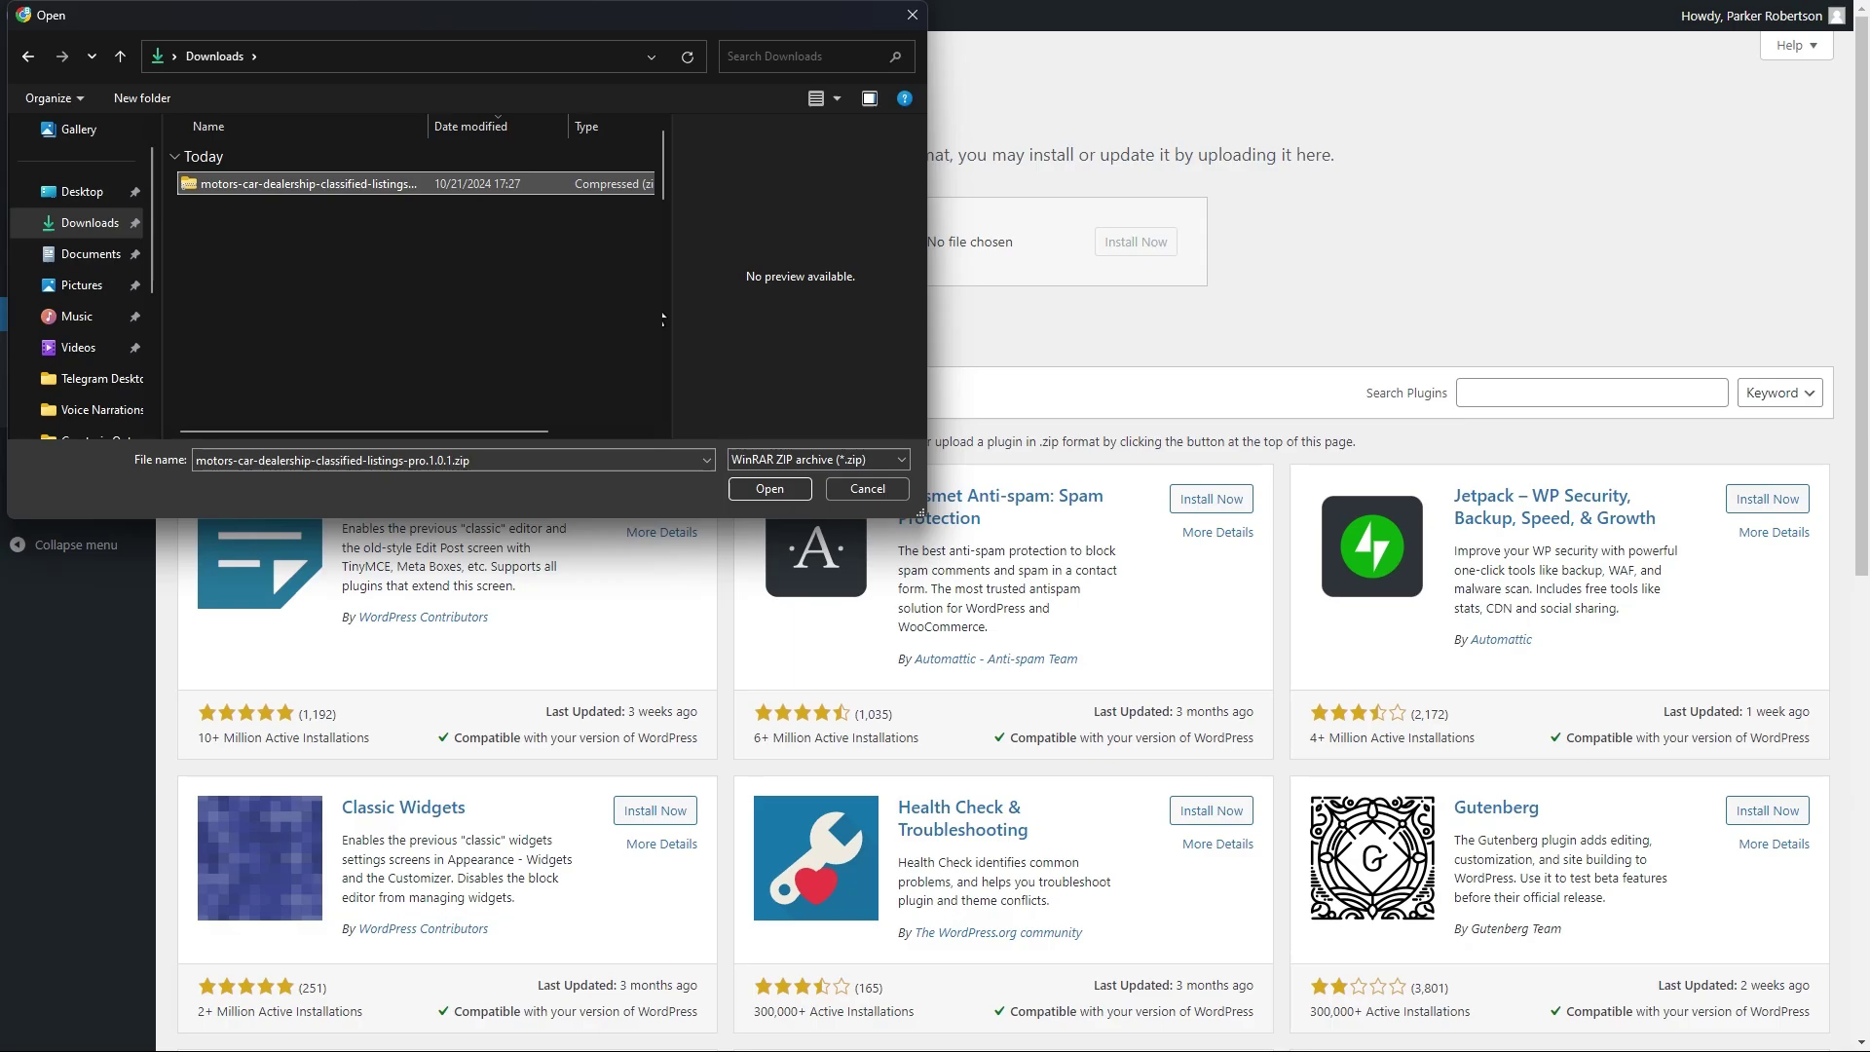
click(793, 485)
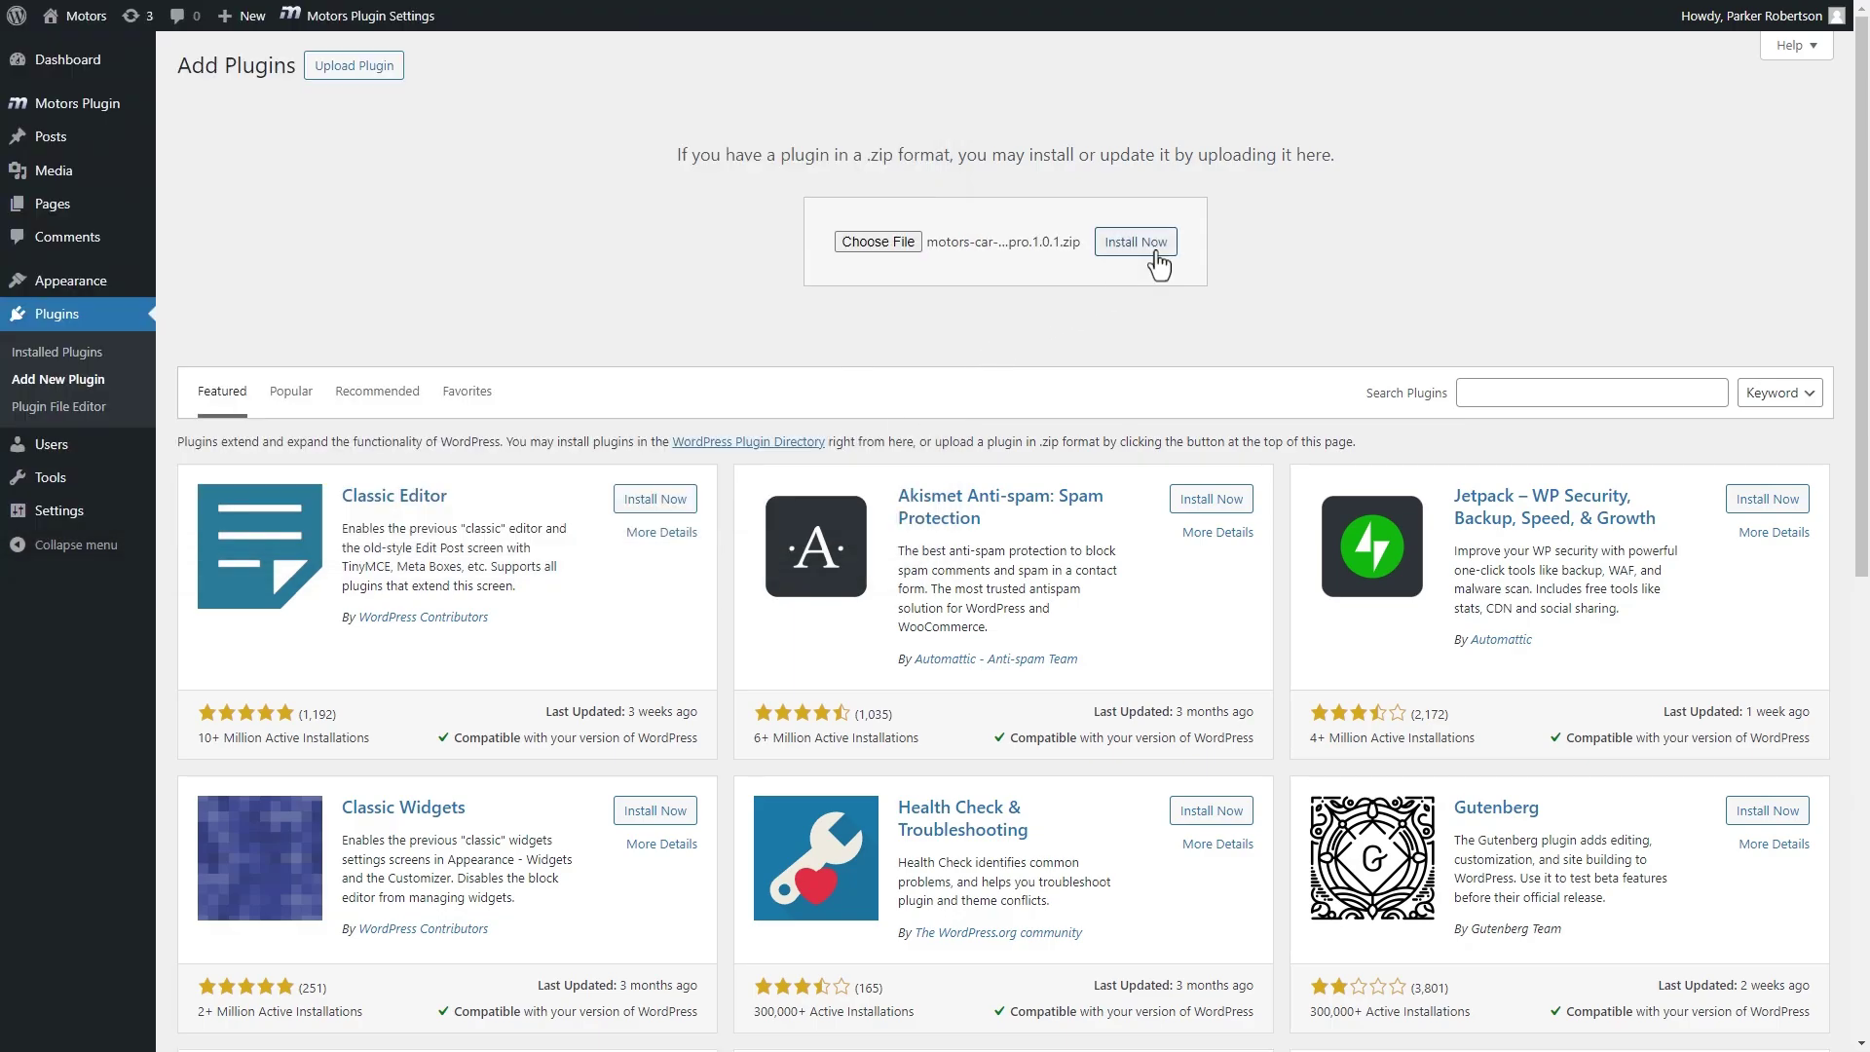
click(1135, 243)
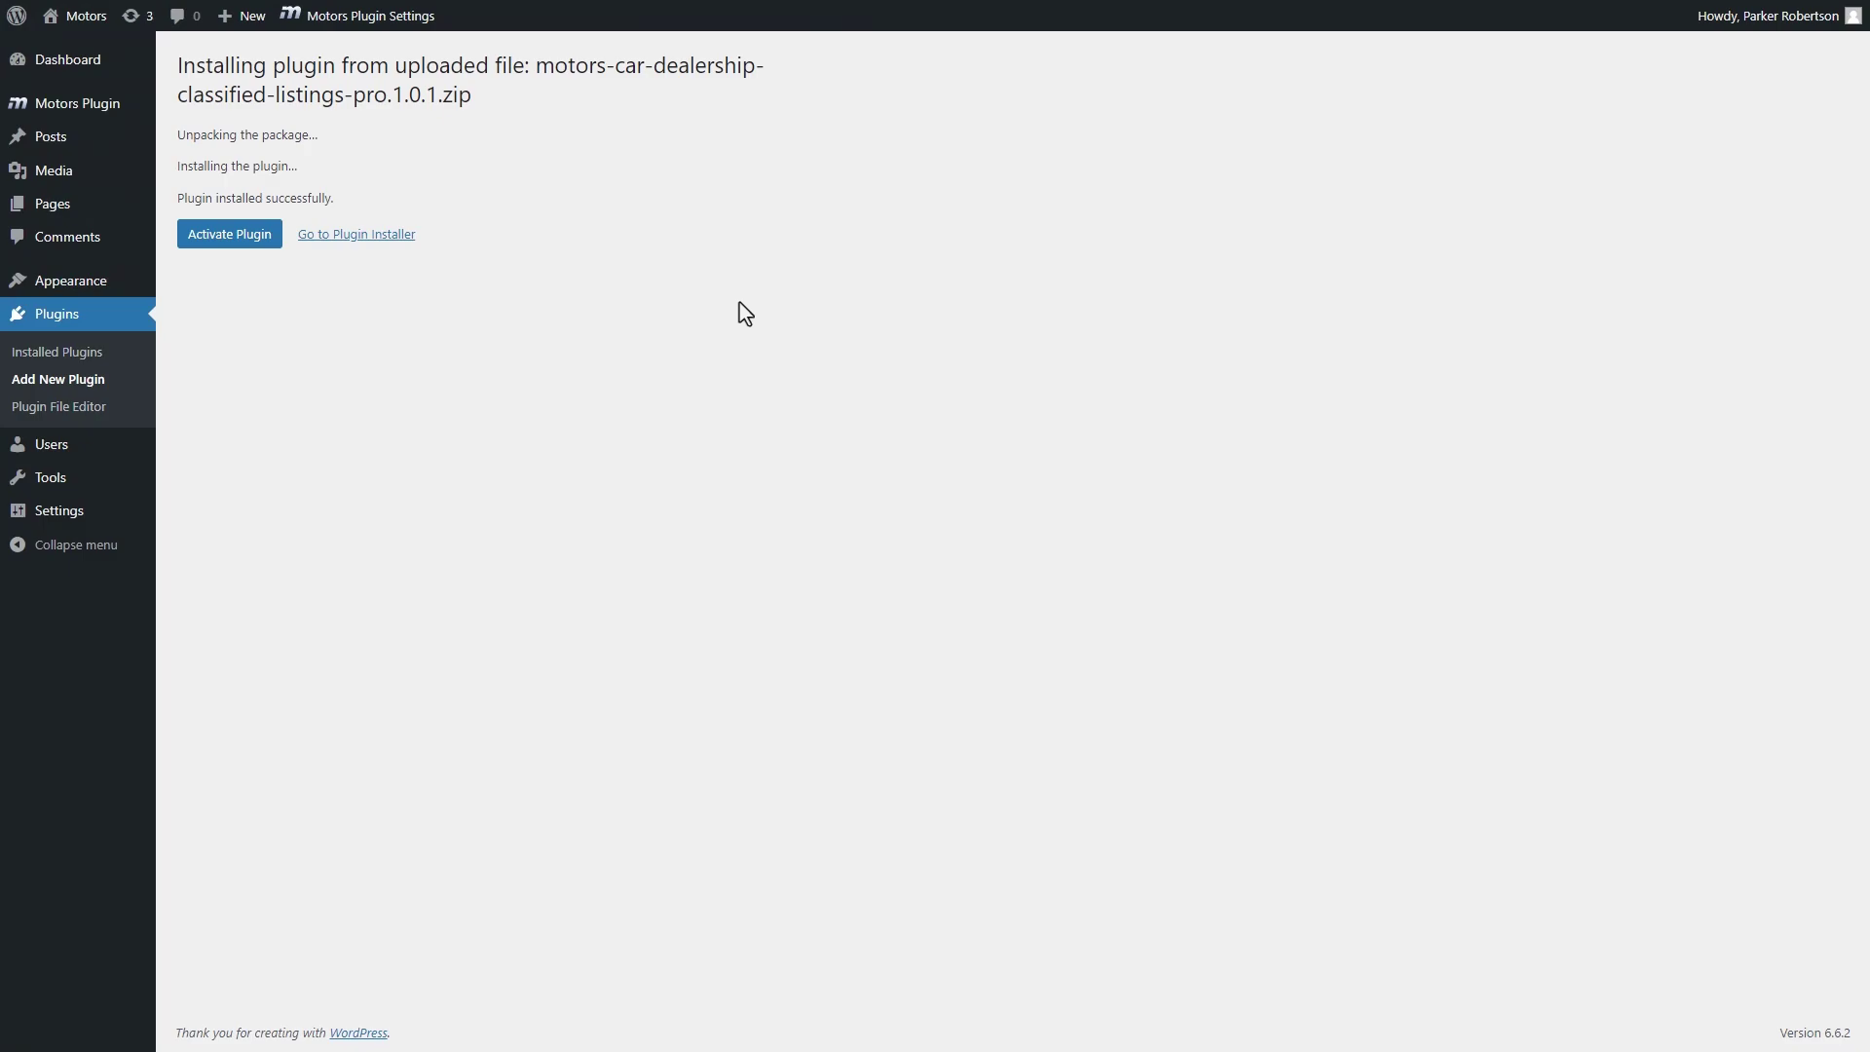
- Activate the Motors Pro plugin and paste the license key into its activation field
click(232, 237)
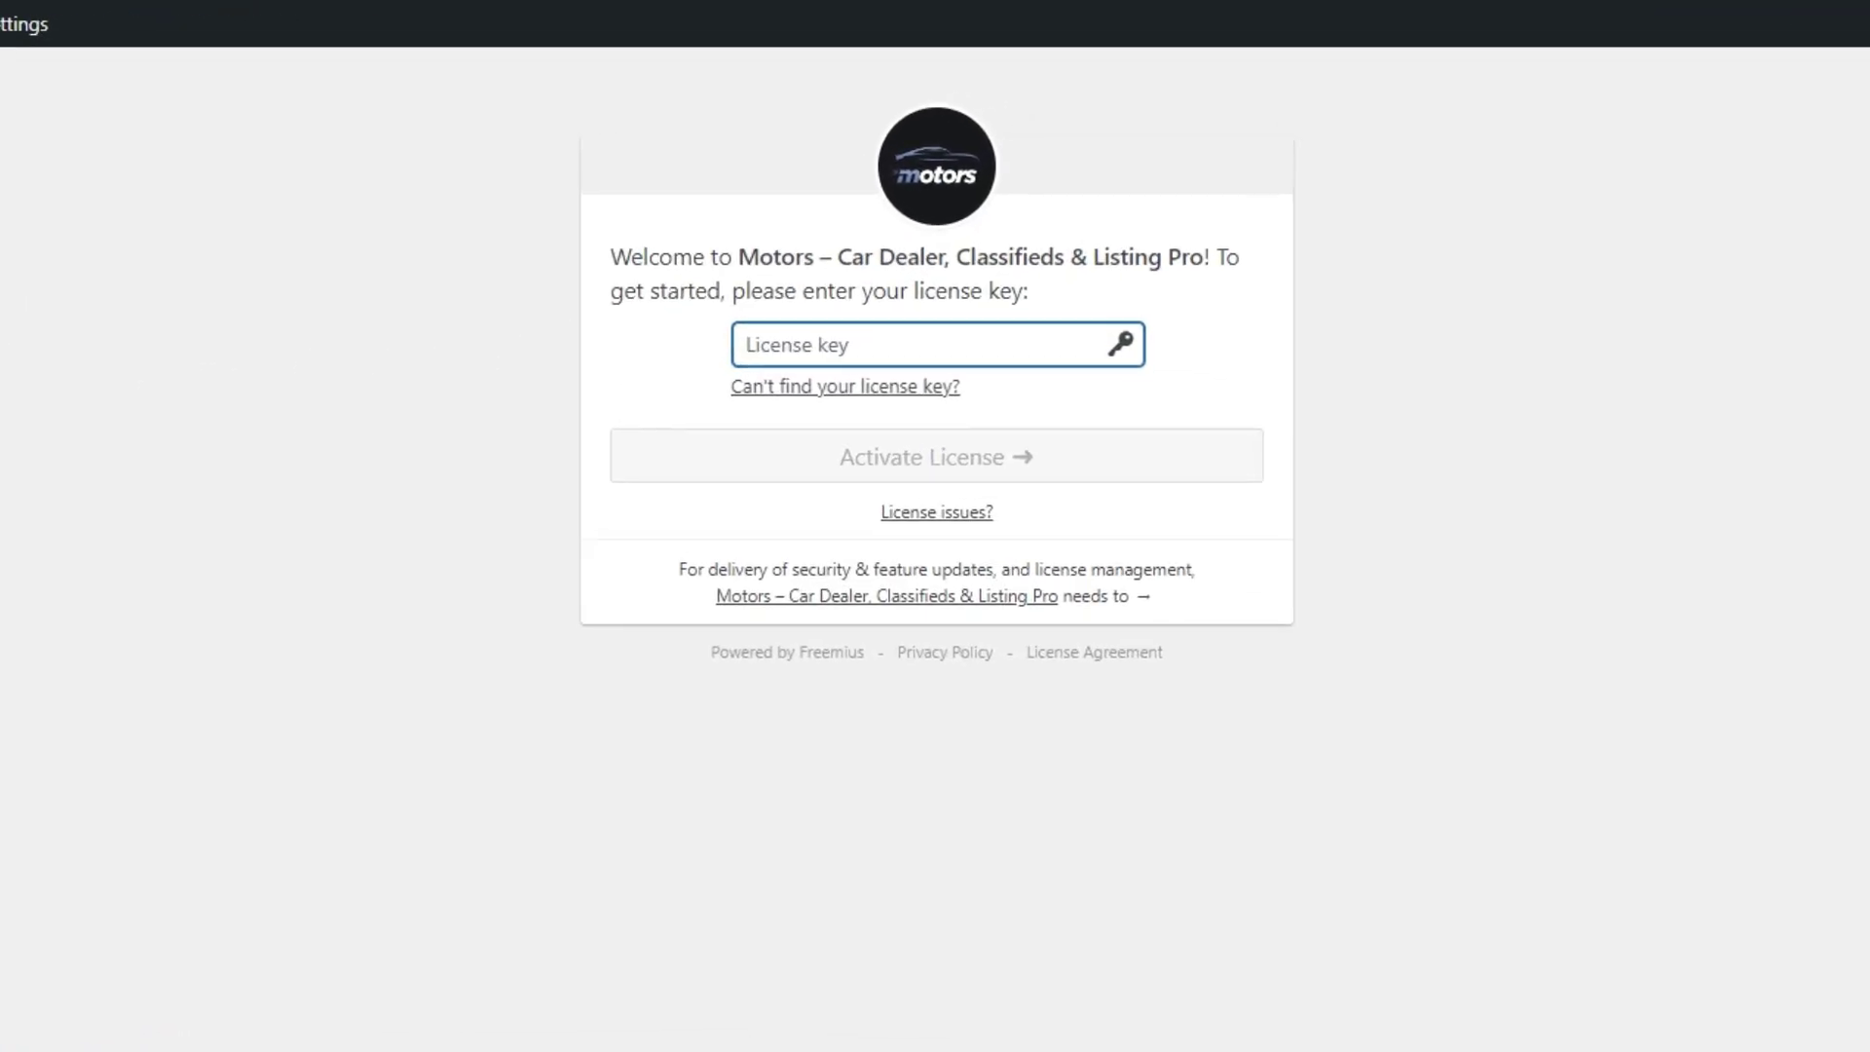
key(ctrl+v)
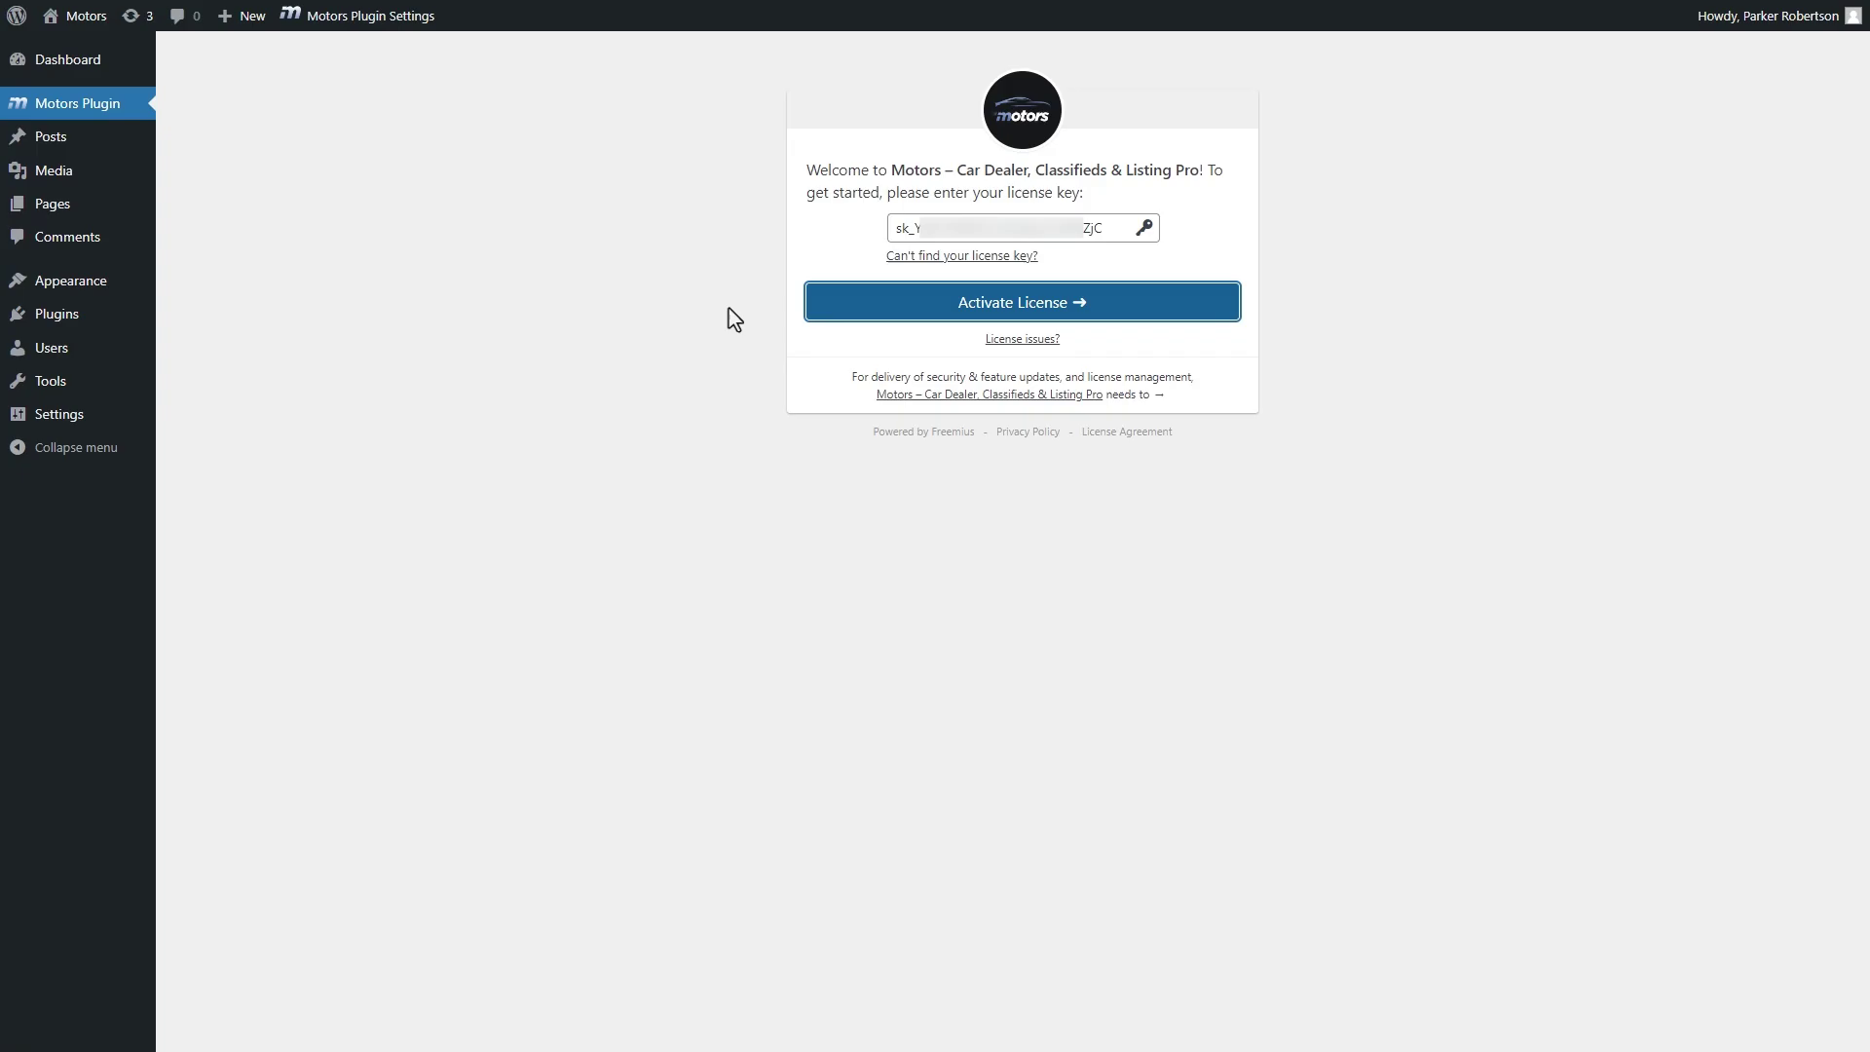